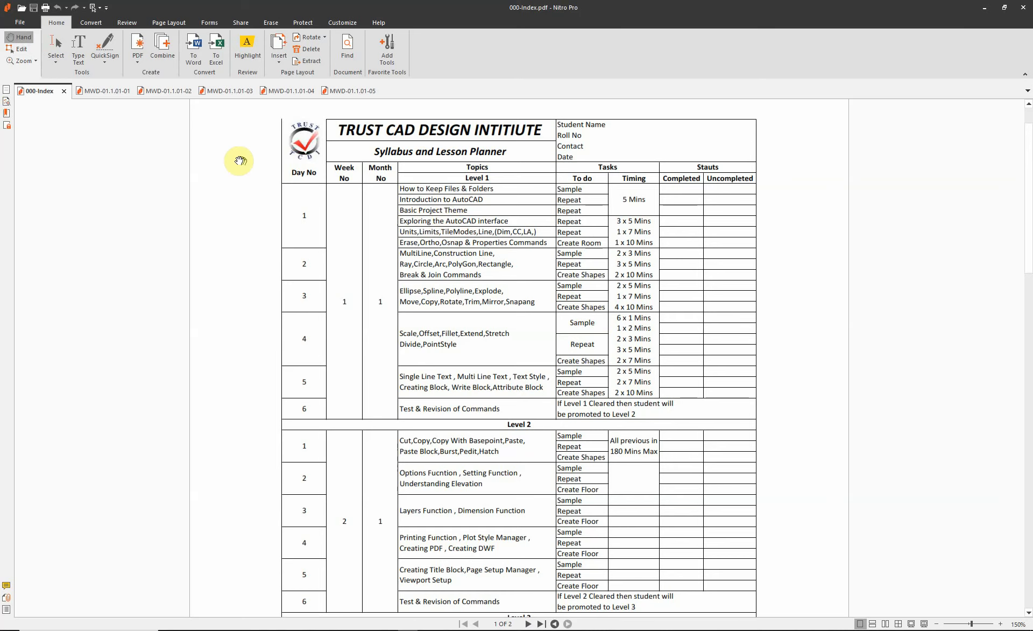
Examine exercise sheets MWD-01.1.01-01 through MWD-01.1.01-05 and return to the 000-Index syllabus.
left_click(87, 92)
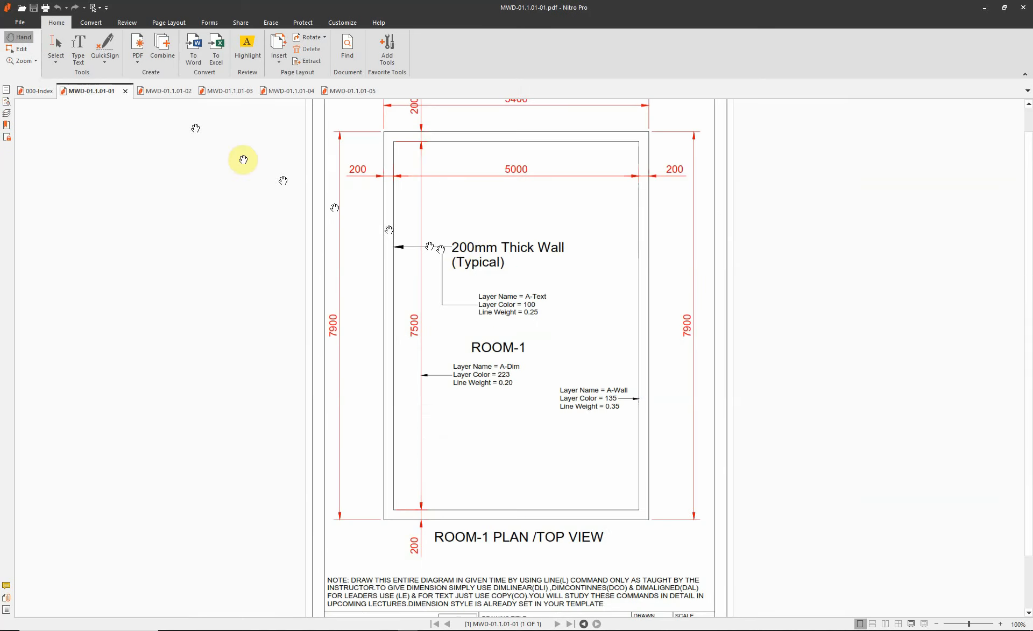
scroll(261, 160, "down", 1)
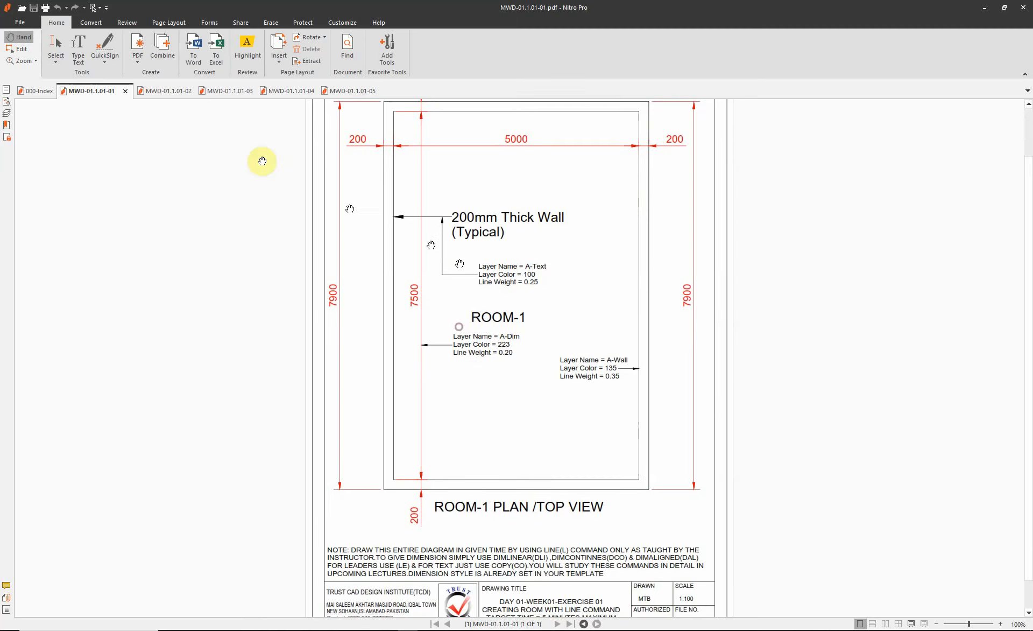
left_click(138, 92)
scroll(530, 415, "down", 1)
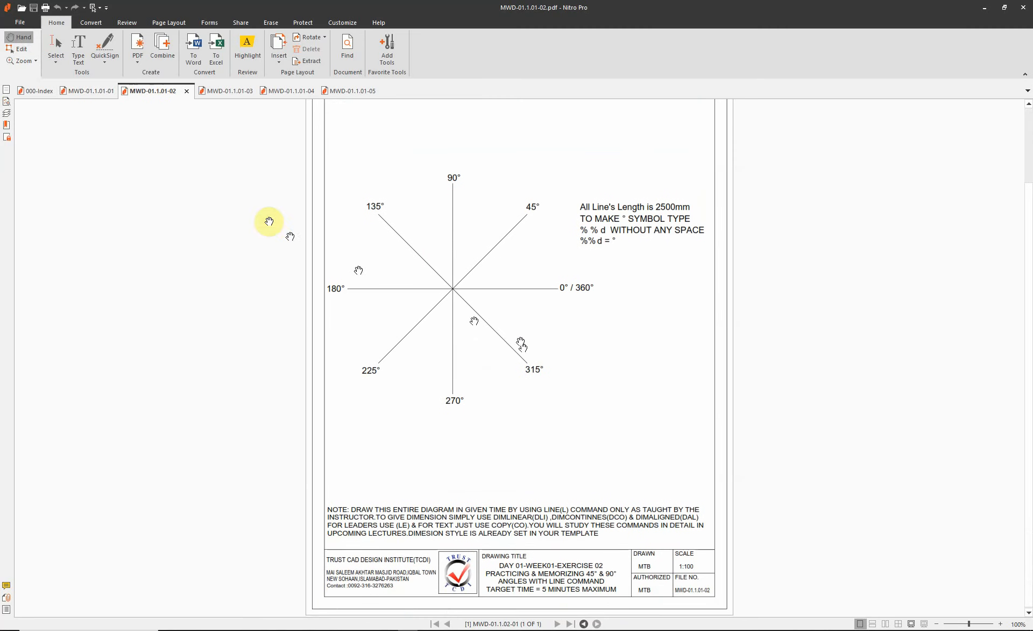
left_click(225, 93)
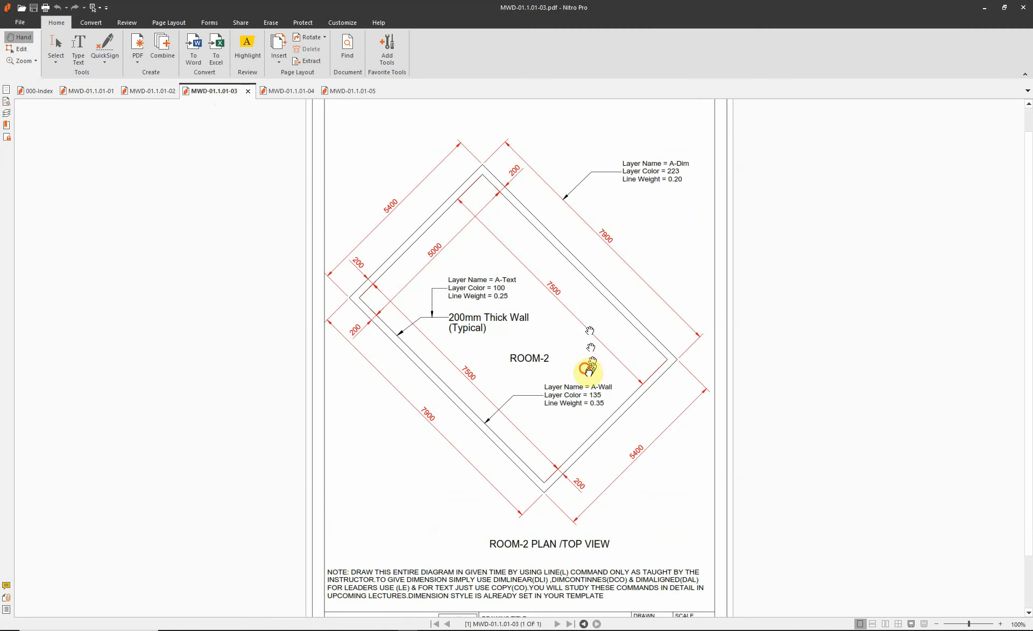
scroll(538, 299, "down", 1)
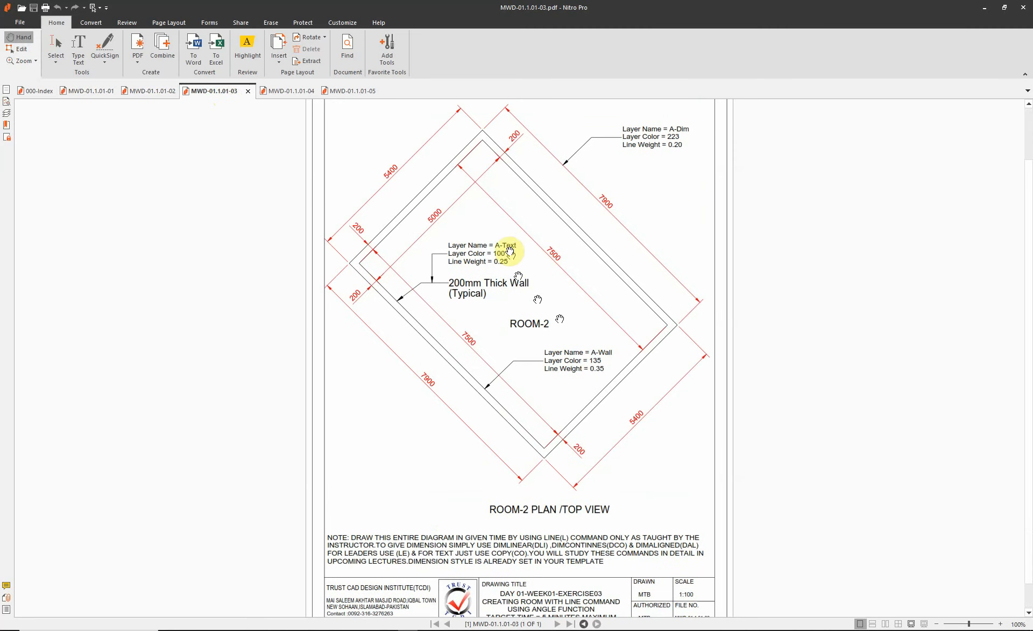
left_click(282, 93)
scroll(641, 358, "down", 2)
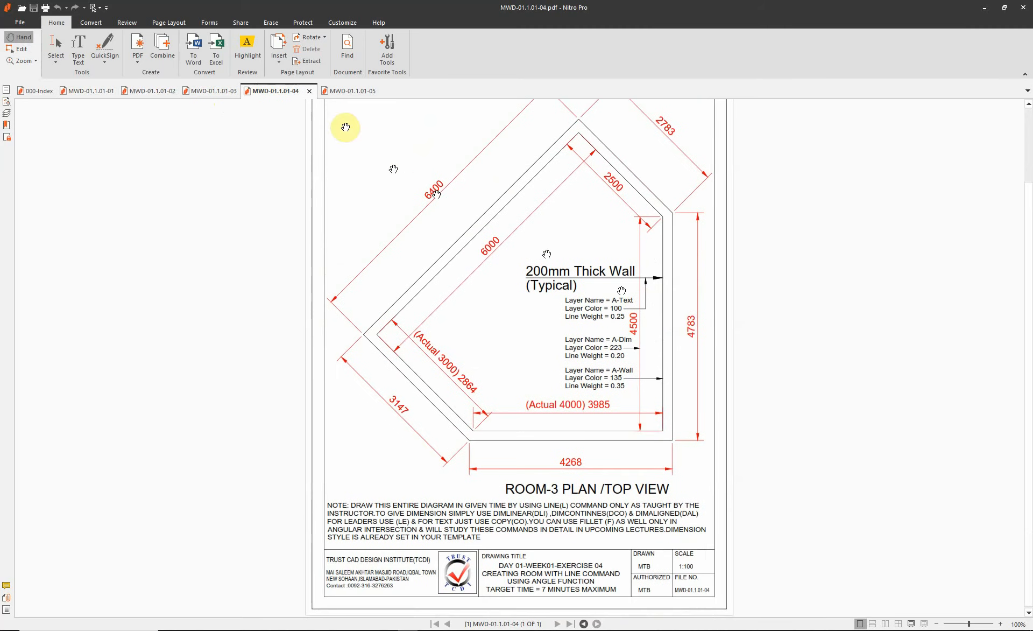
left_click(339, 92)
scroll(582, 388, "down", 1)
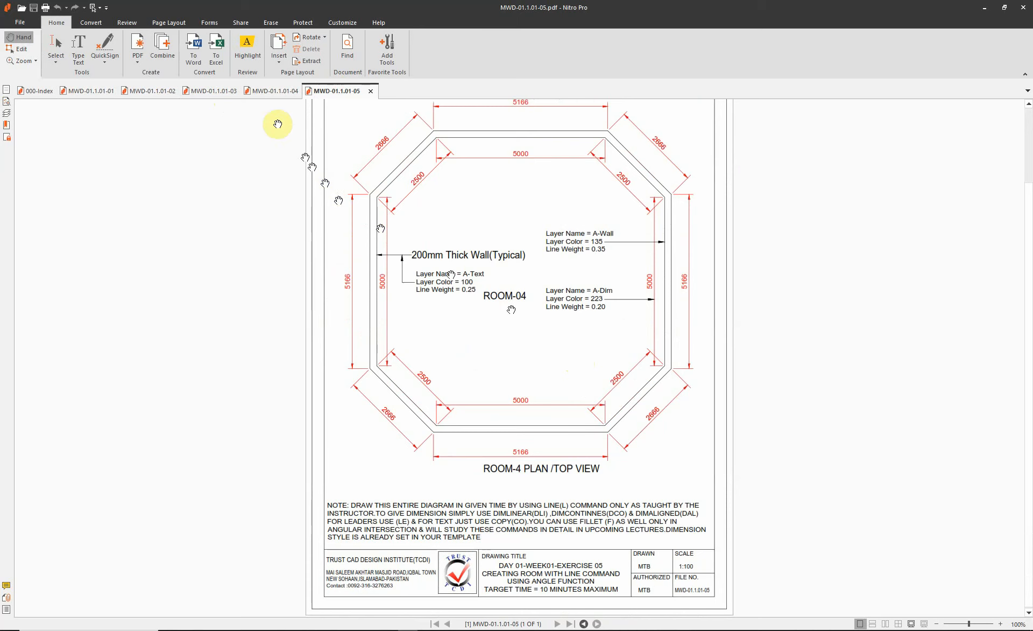
left_click(37, 91)
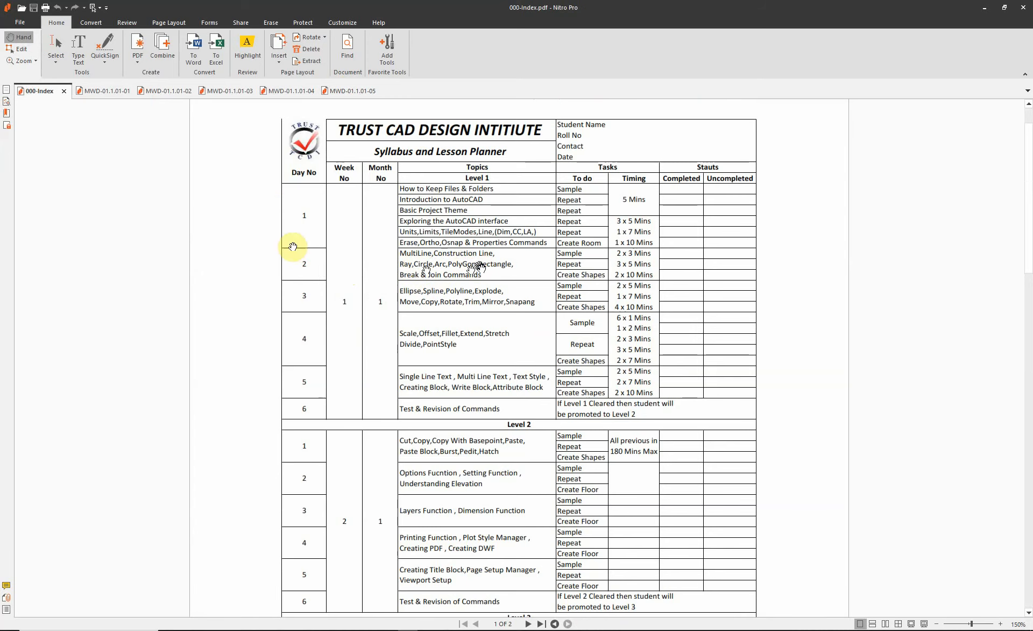
Place exercise sheet MWD-01.1.01-05 beside the Ex-File-Urdu drawing in AutoCAD, with the ROOM-4 plan and free drawing space in view.
left_click(335, 93)
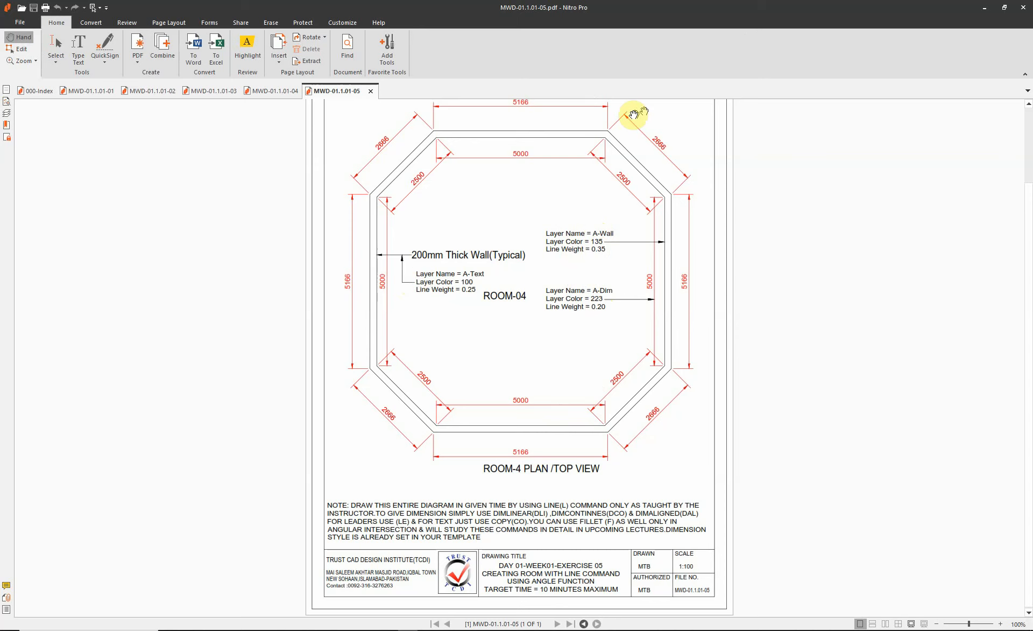
left_click(984, 7)
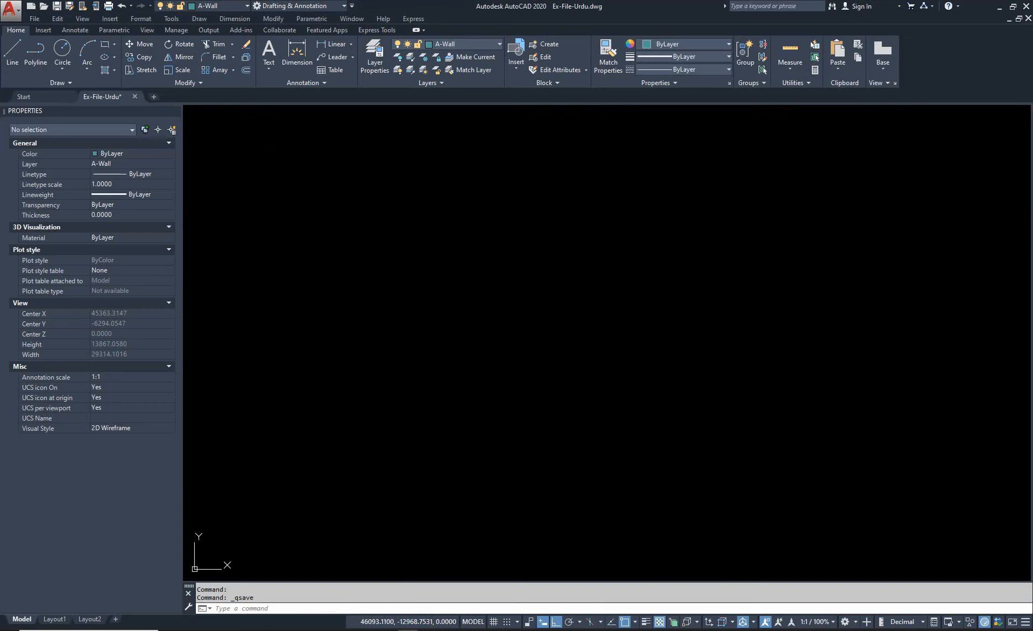
left_click(1012, 7)
left_click(377, 331)
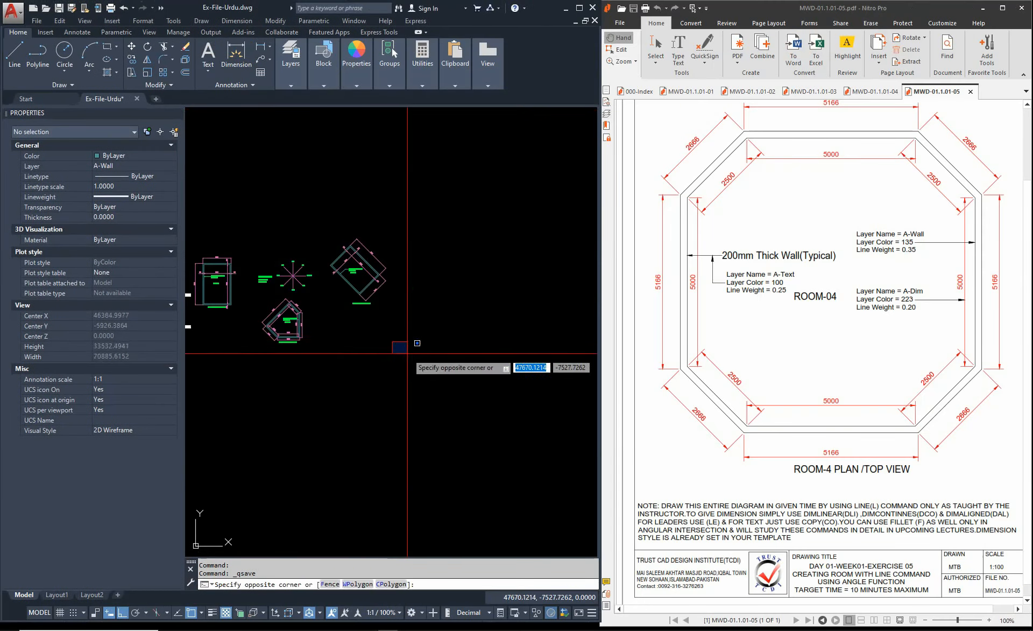
key("Escape")
scroll(309, 335, "up", 2)
left_click(748, 424)
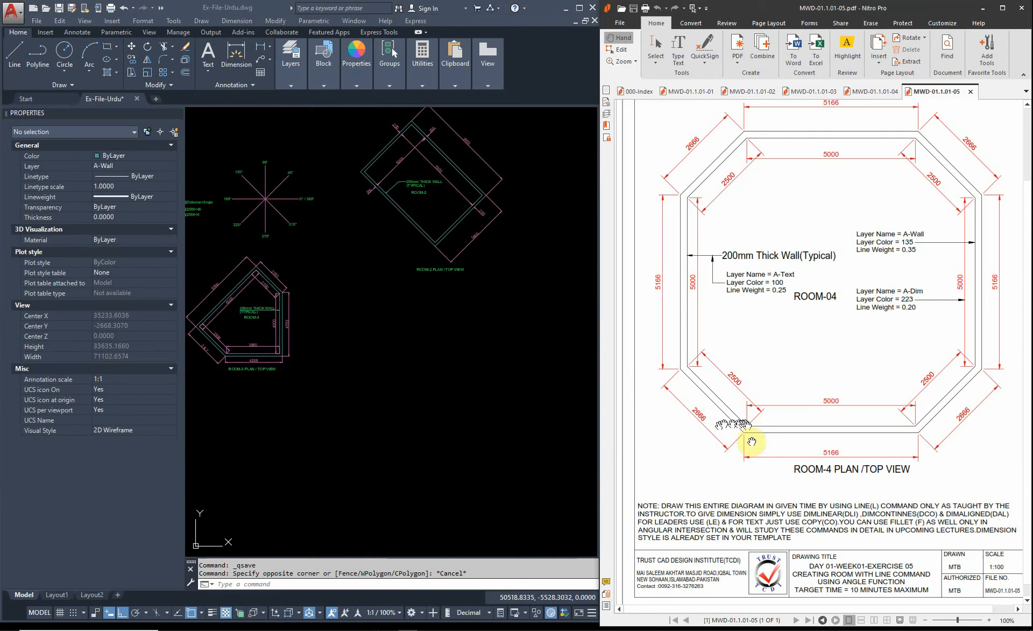
scroll(742, 376, "up", 2)
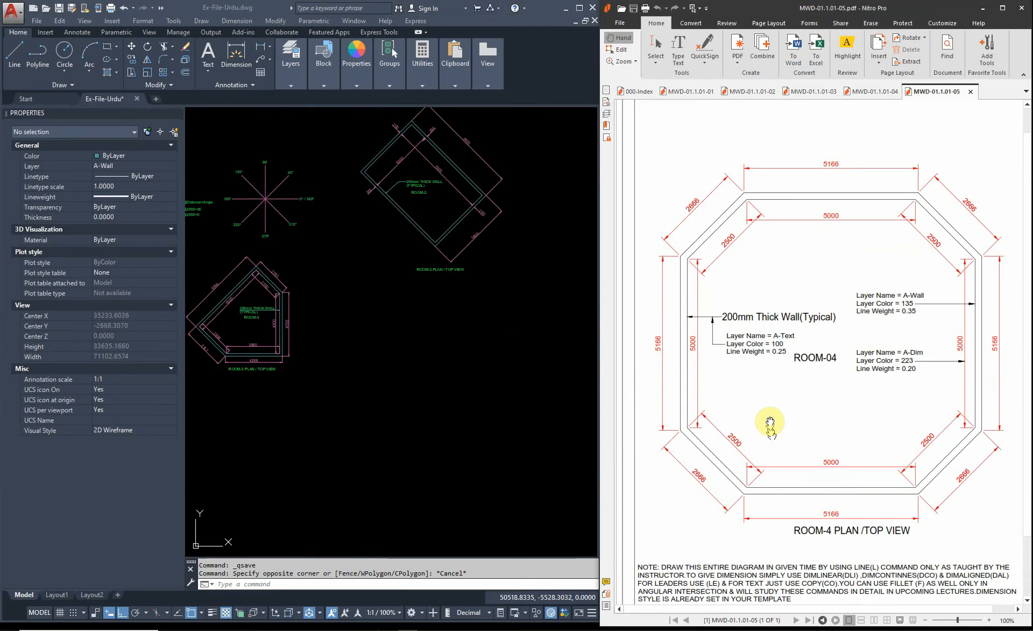
scroll(856, 388, "down", 2)
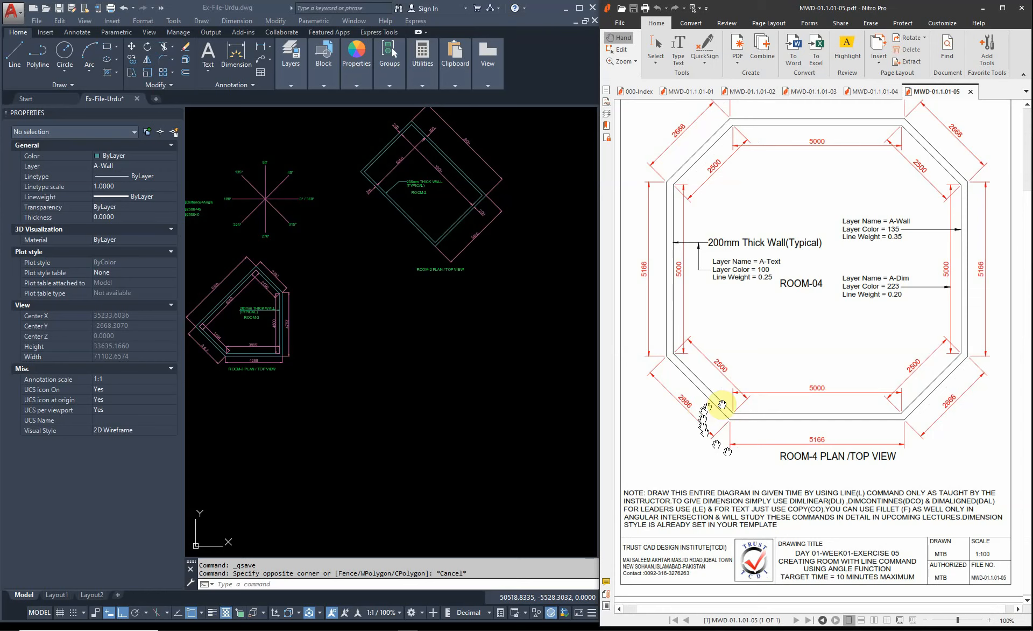
Start the inner octagon in the free space with a horizontal 5000 mm bottom line drawn toward the right.
left_click(437, 366)
type("L")
key("Return")
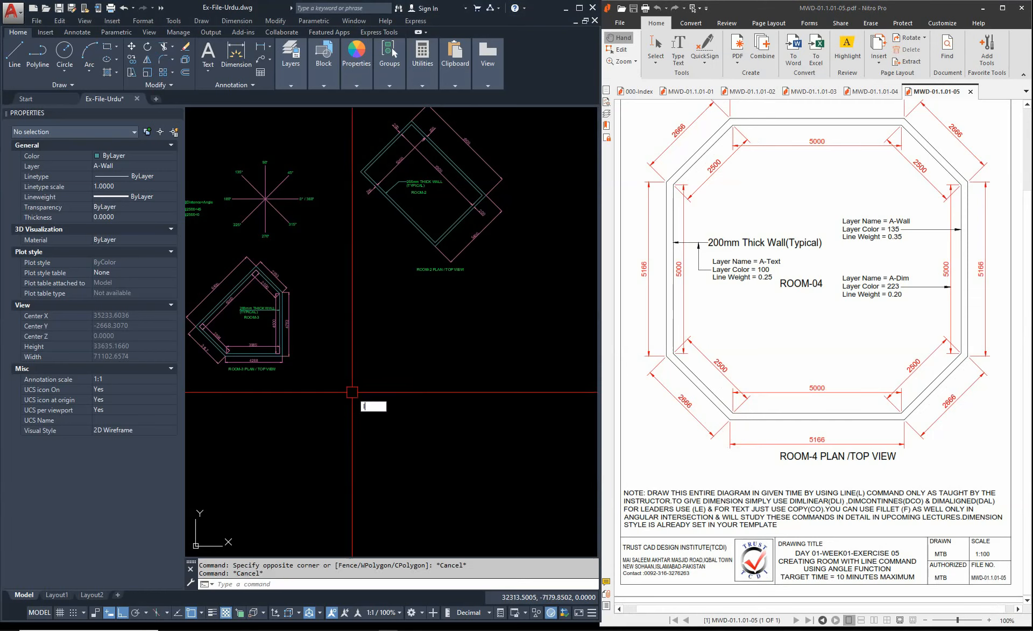
left_click(334, 414)
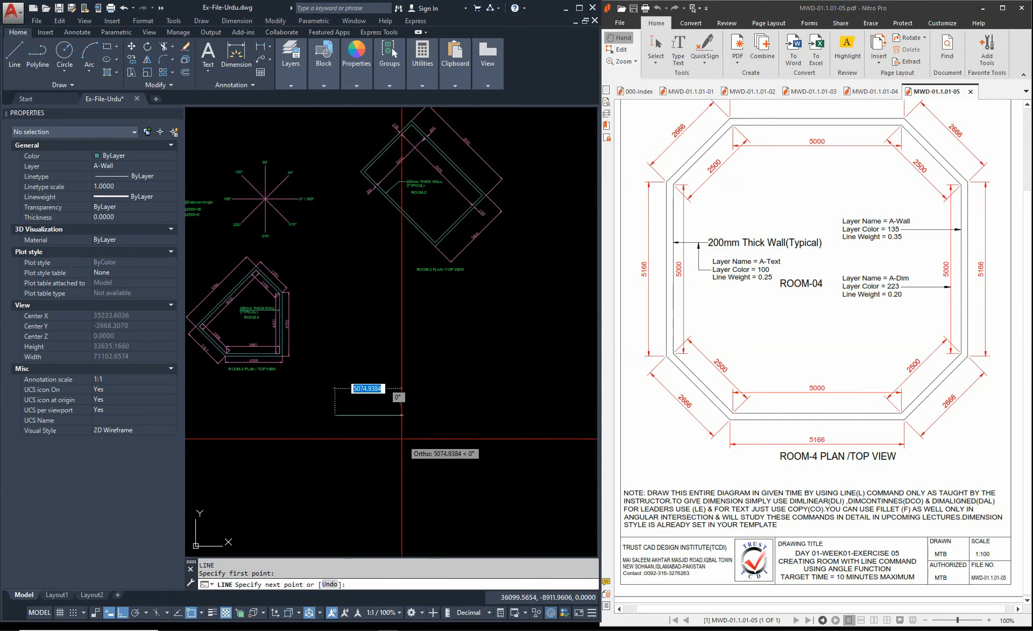
type("5000")
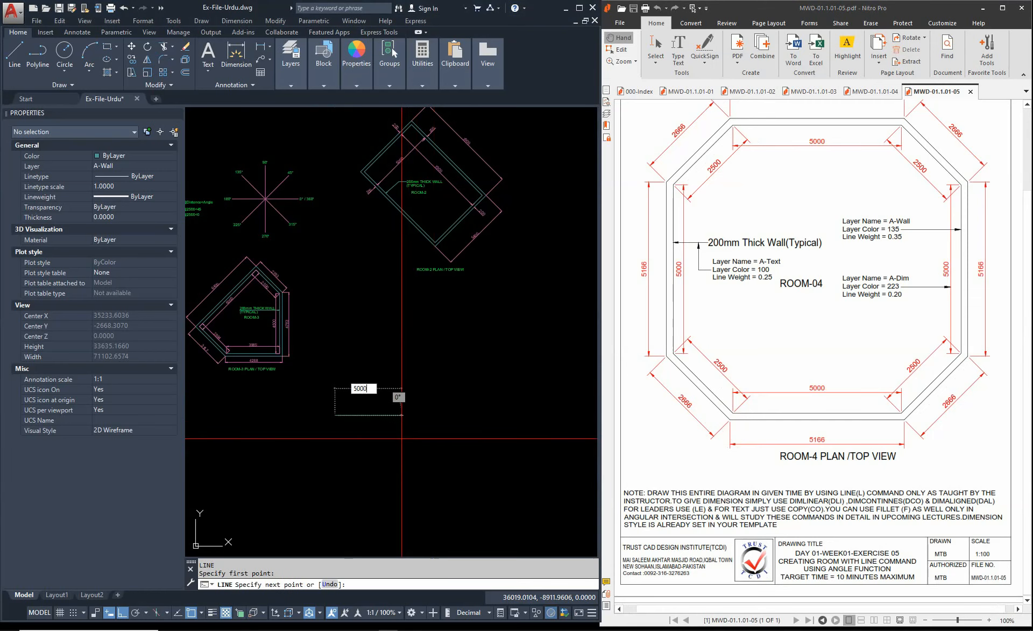
key("Return")
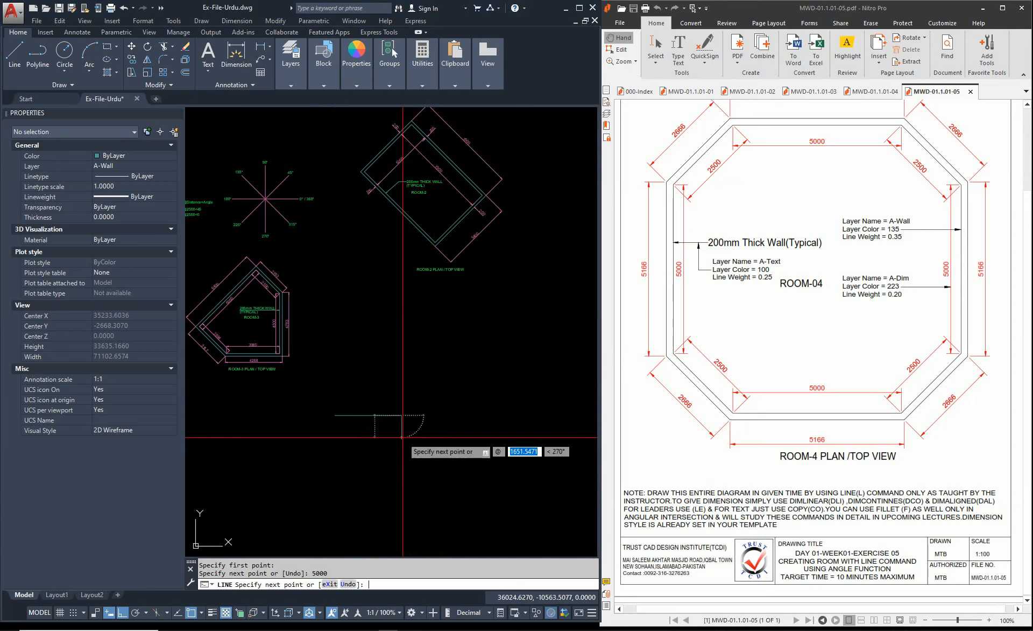
Continue the inner octagon with a 2500 mm line at 45° and a vertical 5000 mm line upward.
type("2500")
key("Tab")
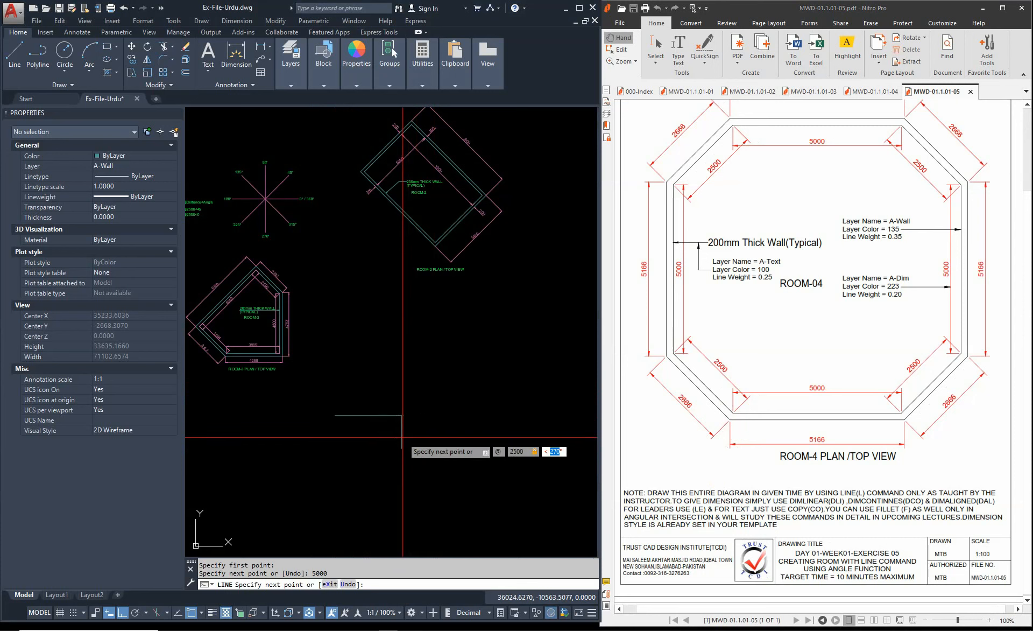
type("45")
key("Return")
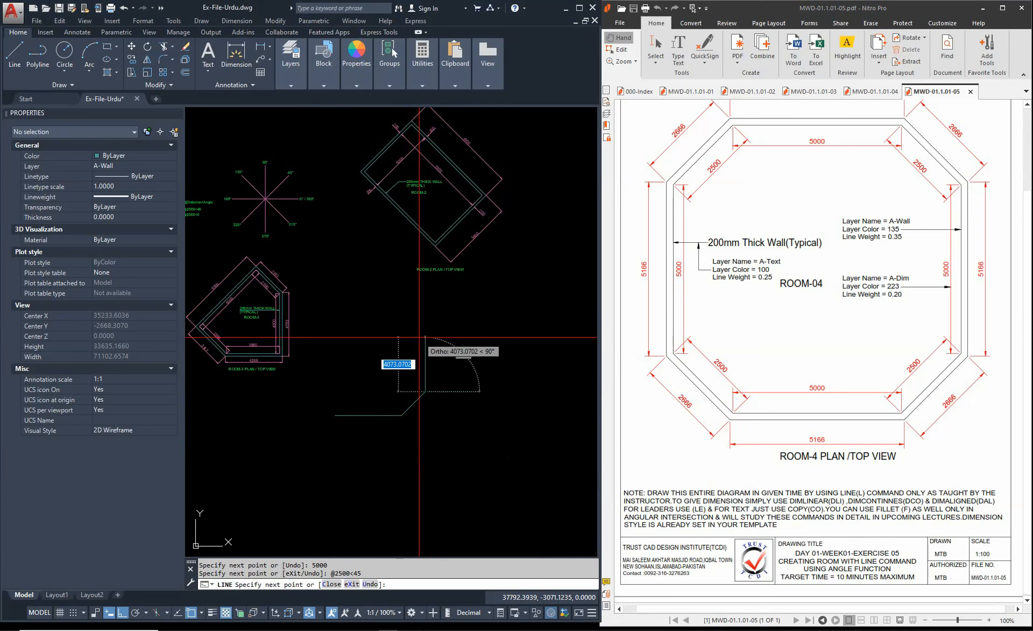
type("5000")
key("Return")
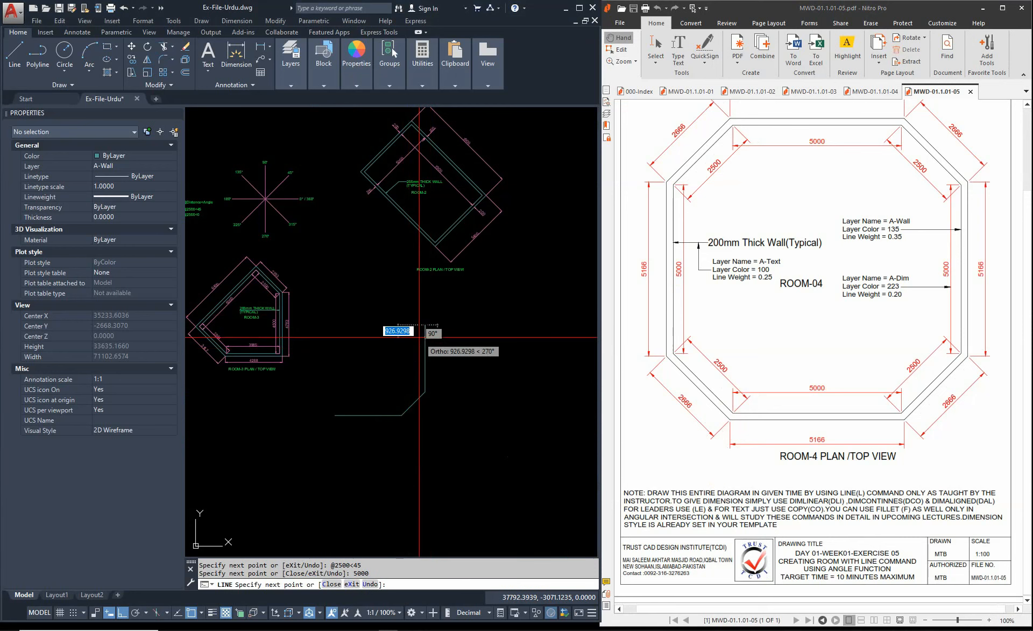
Continue the inner octagon with a 2500 mm line at 135° and a horizontal 5000 mm line toward the left.
key("F8")
type("2500<270")
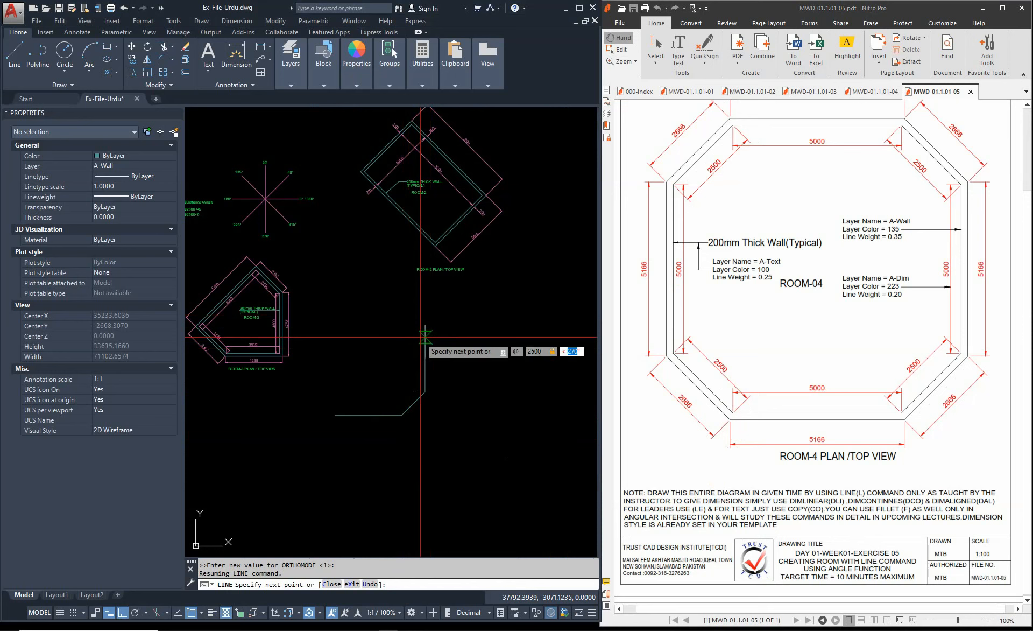
type("135")
key("Return")
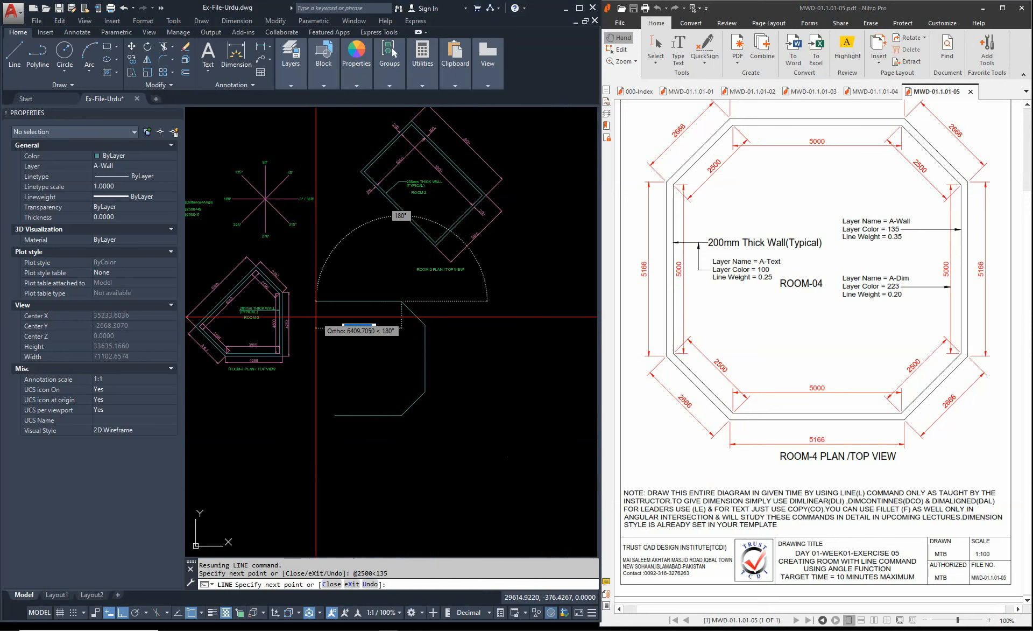
type("5000")
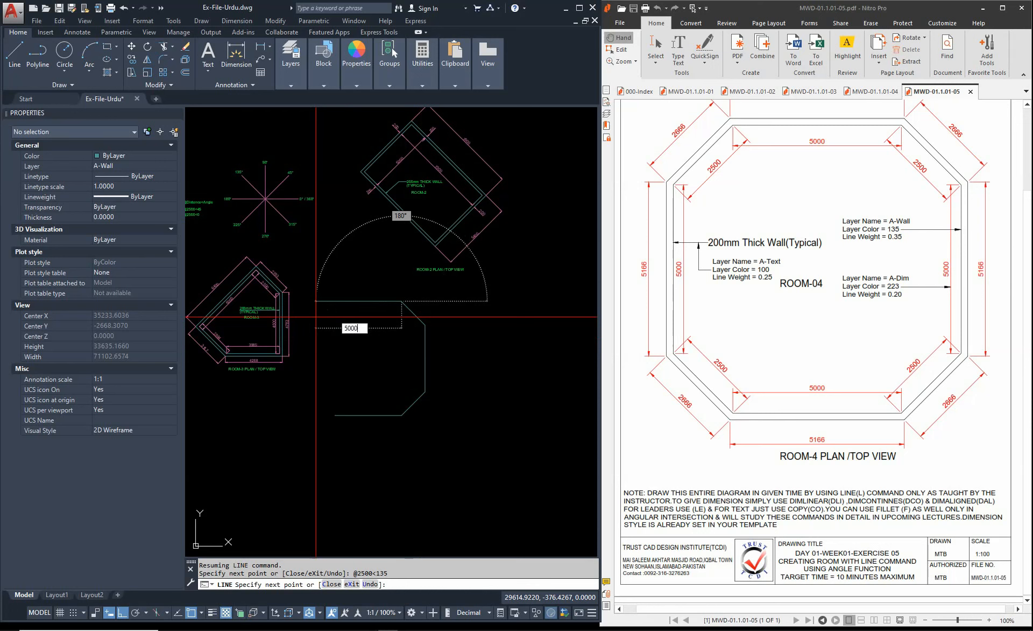
key("Return")
Continue the inner octagon with a 2500 mm line at 225° and a vertical 5000 mm line downward.
key("shift")
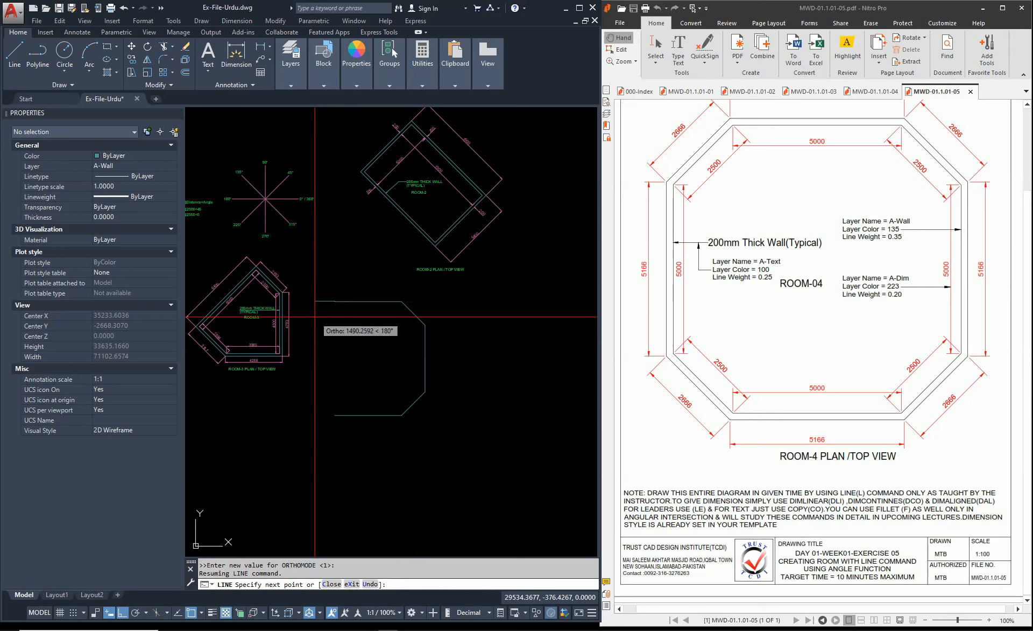
type("2500<")
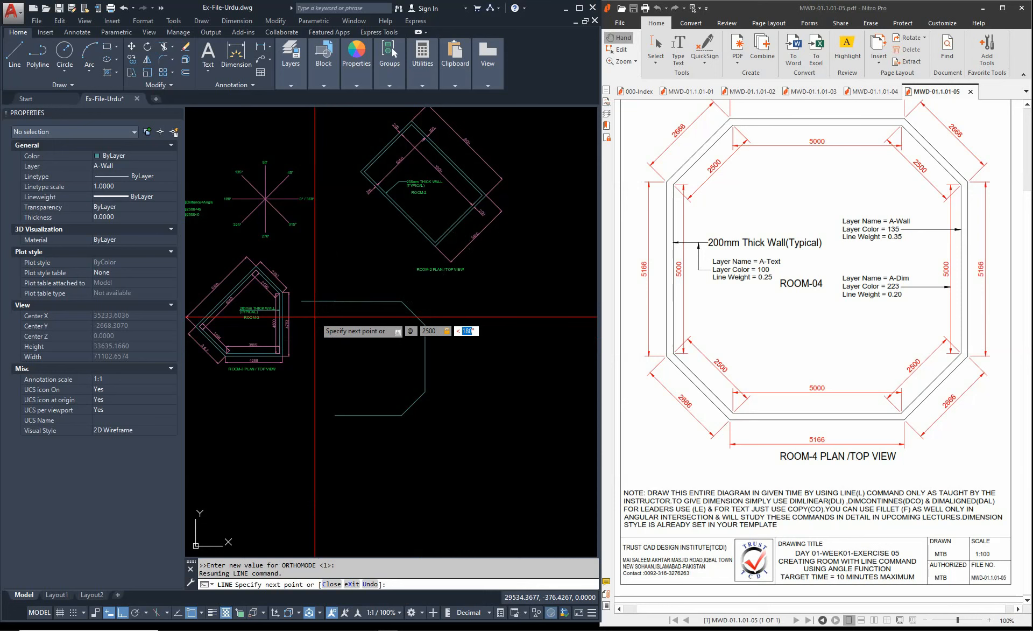
type("225")
key("Return")
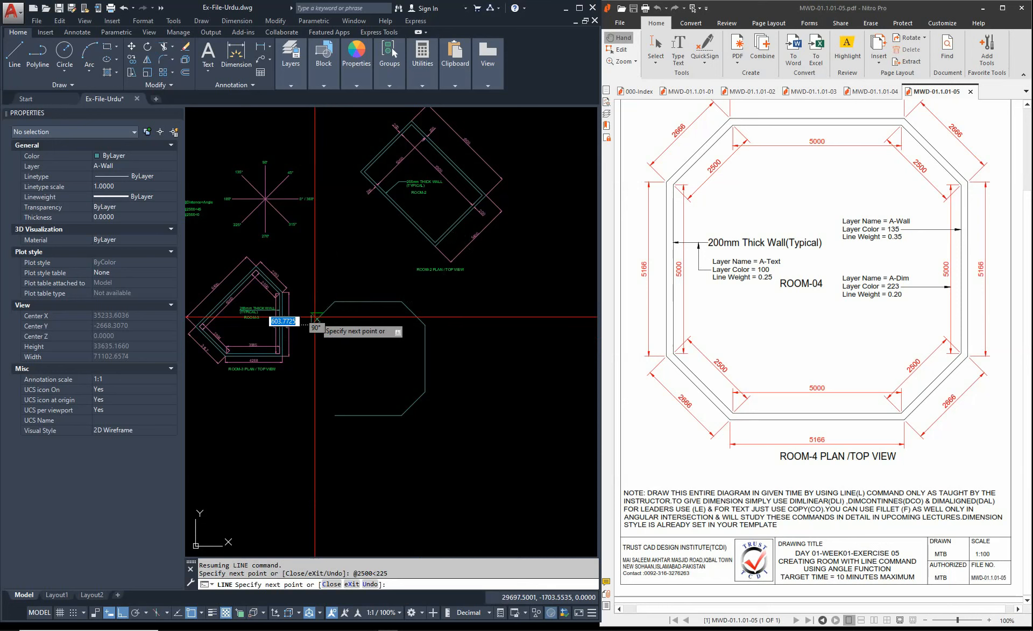
type("5000")
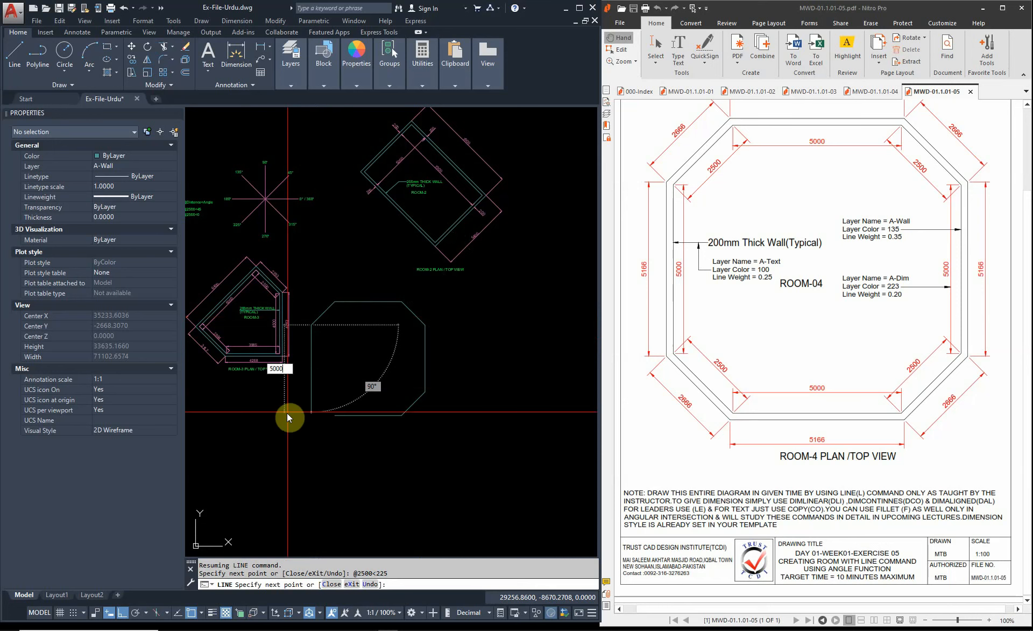
key("Return")
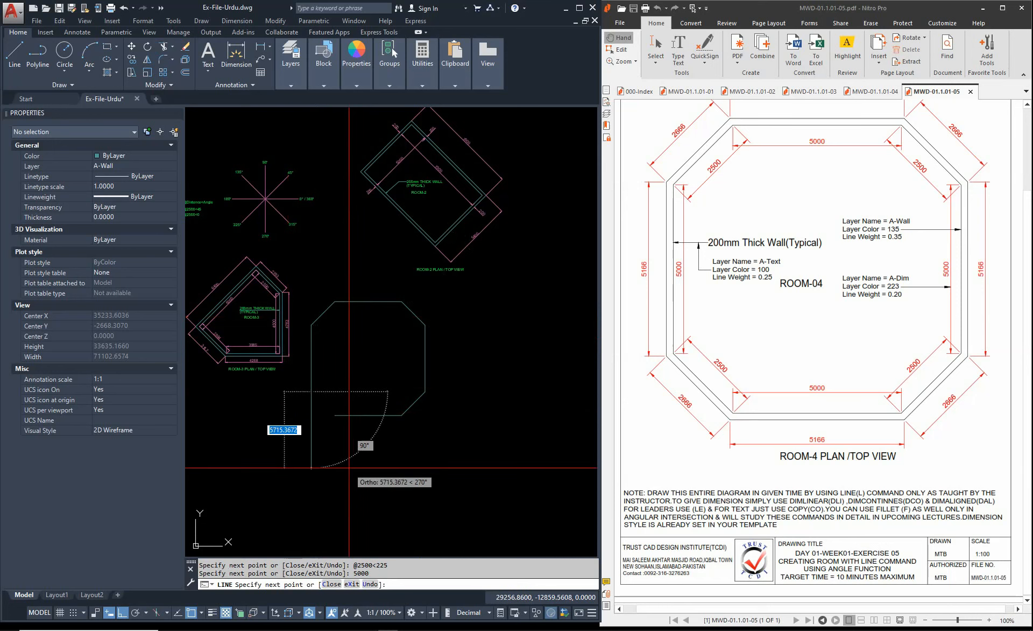
Close the inner octagon with a 2500 mm line at 315° and end the Line command.
type("@2500<")
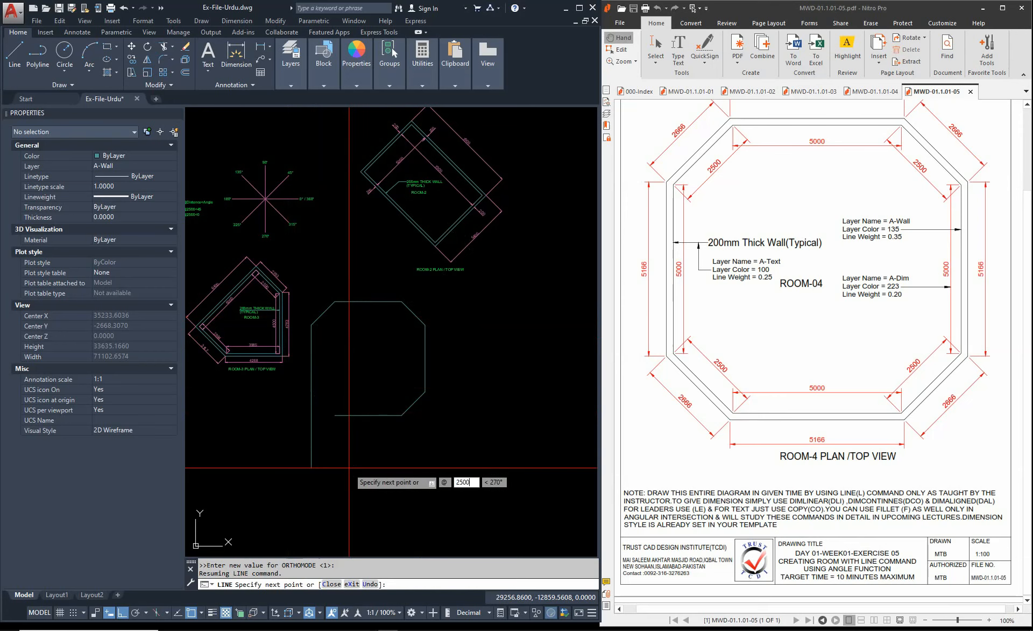
type("315")
key("Return")
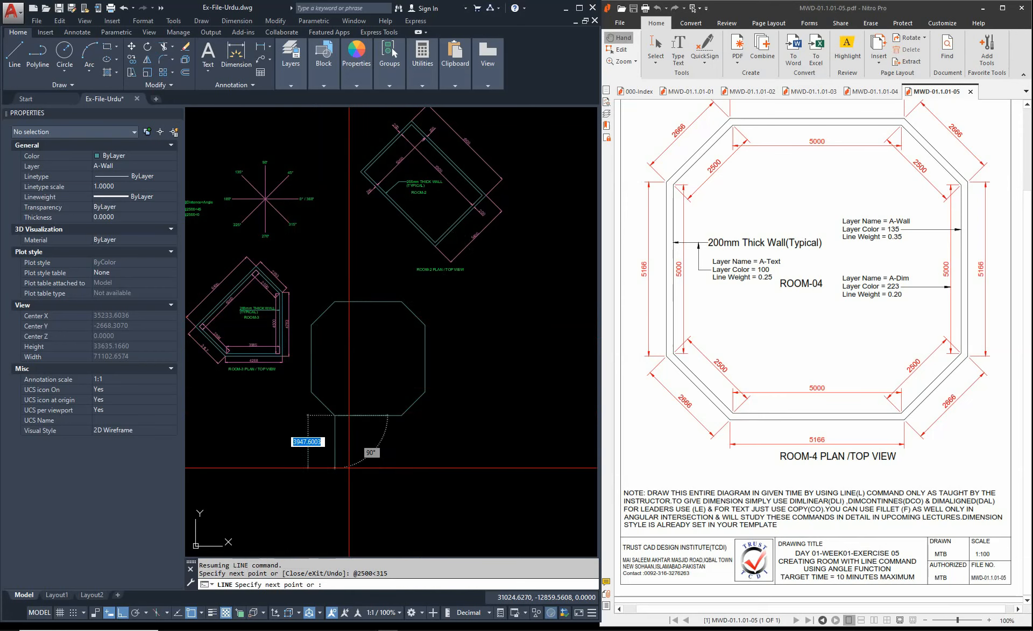
key("Escape")
Draw a 200 mm line straight down from the left end of the octagon's bottom edge to mark the wall thickness.
scroll(361, 349, "up", 2)
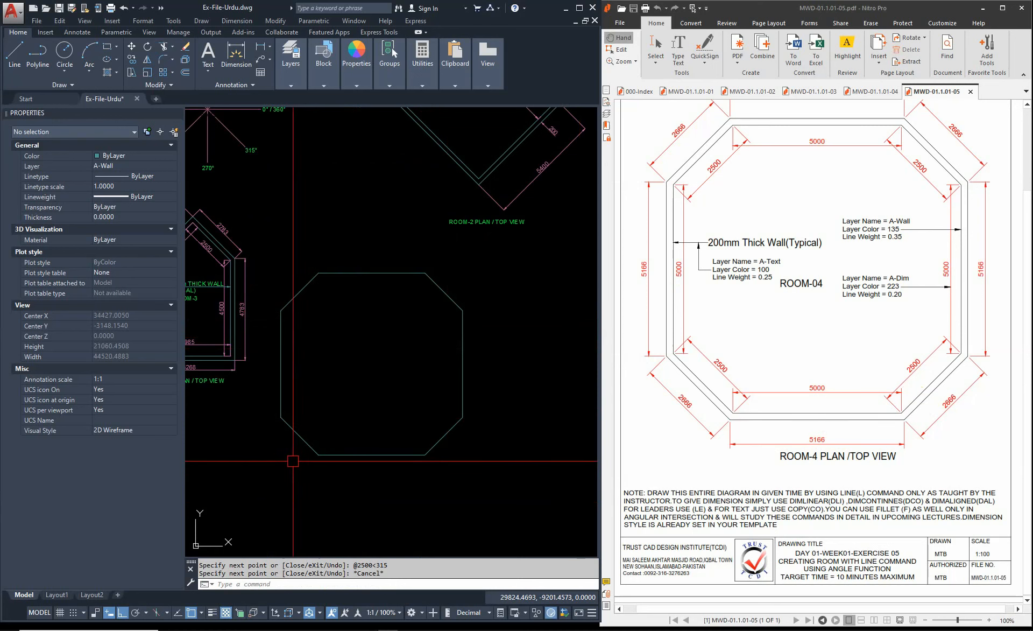
key("Escape")
key("Escape")
type("l")
key("Return")
left_click(319, 455)
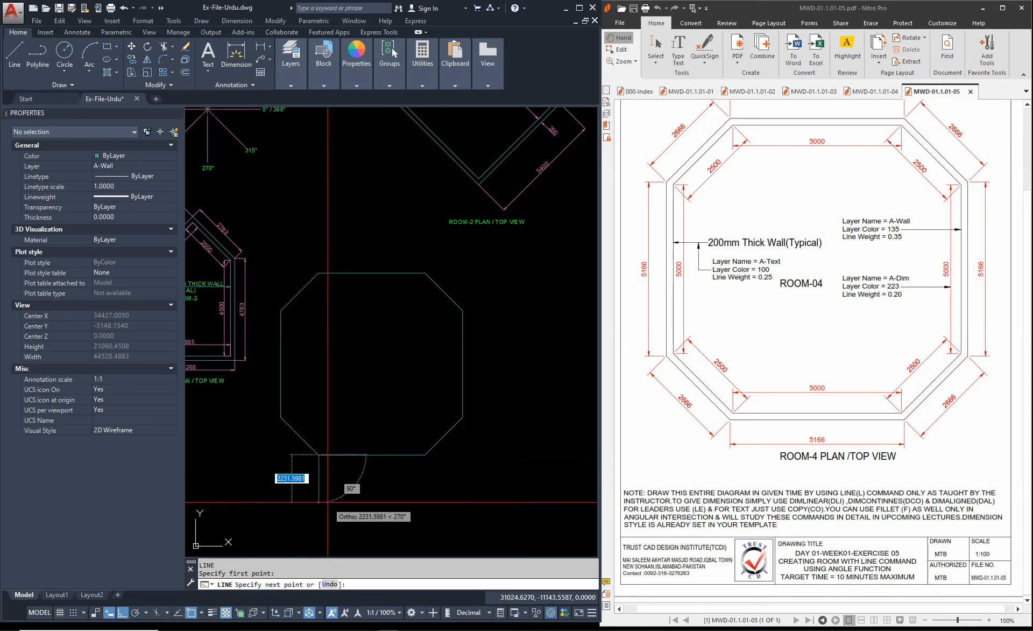
type("200")
key("Return")
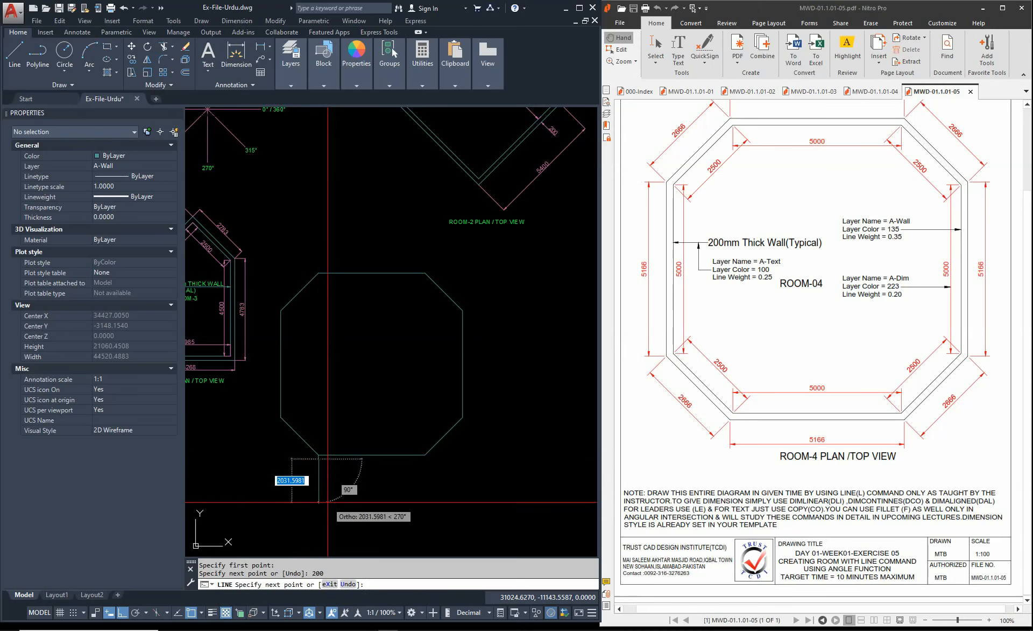
key("Escape")
key("Escape")
Draw a horizontal outer wall line to the right from the lower end of the 200 mm marker, stopping short of the octagon's right bottom corner.
scroll(328, 503, "up", 4)
type("l")
key("Return")
left_click(302, 391)
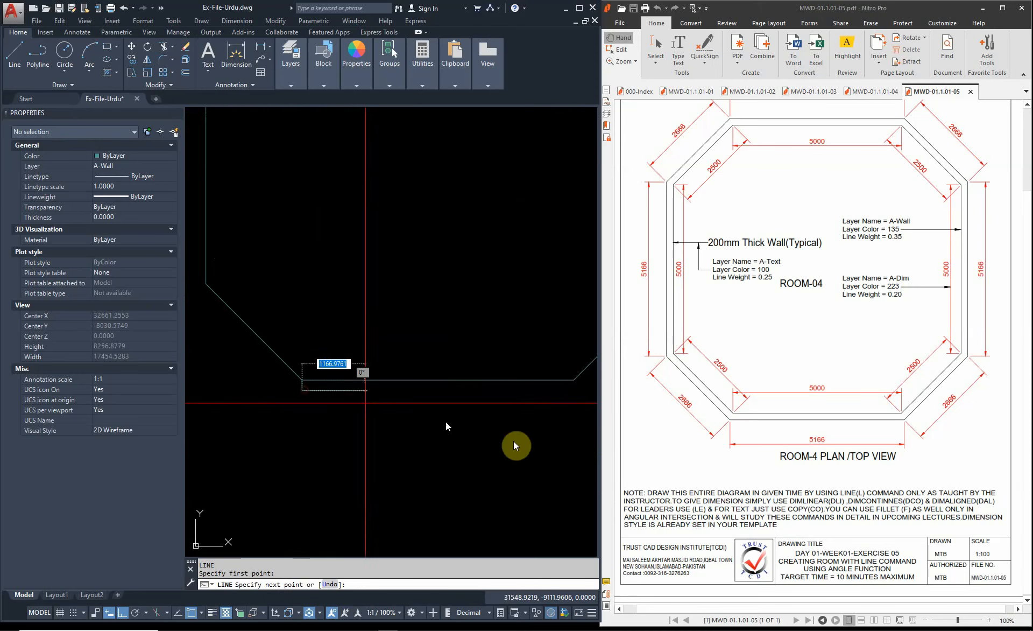
middle_click_drag(495, 445, 458, 447)
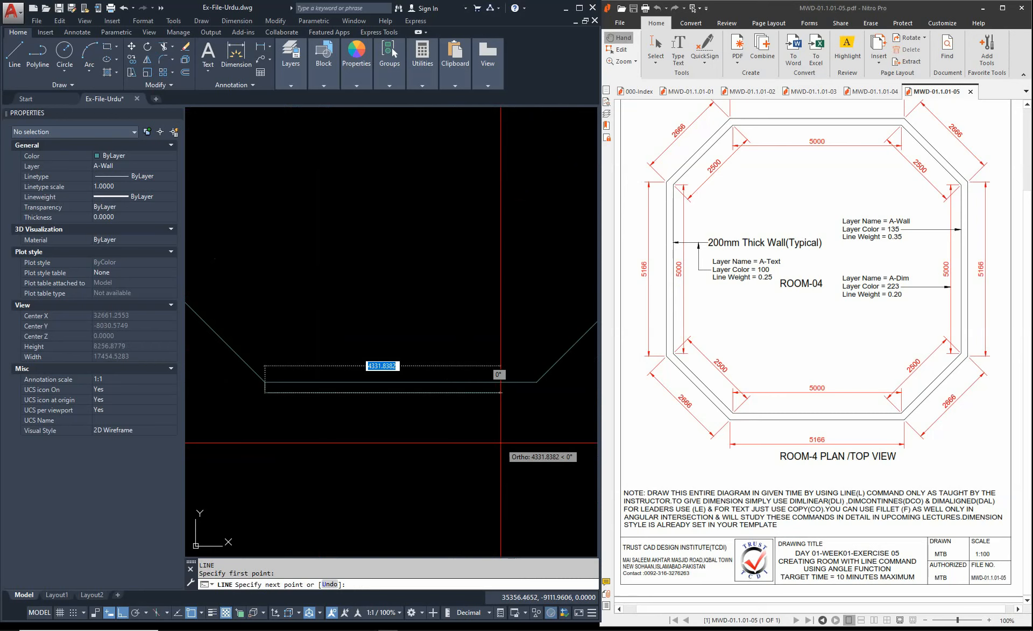
left_click(514, 441)
key("Escape")
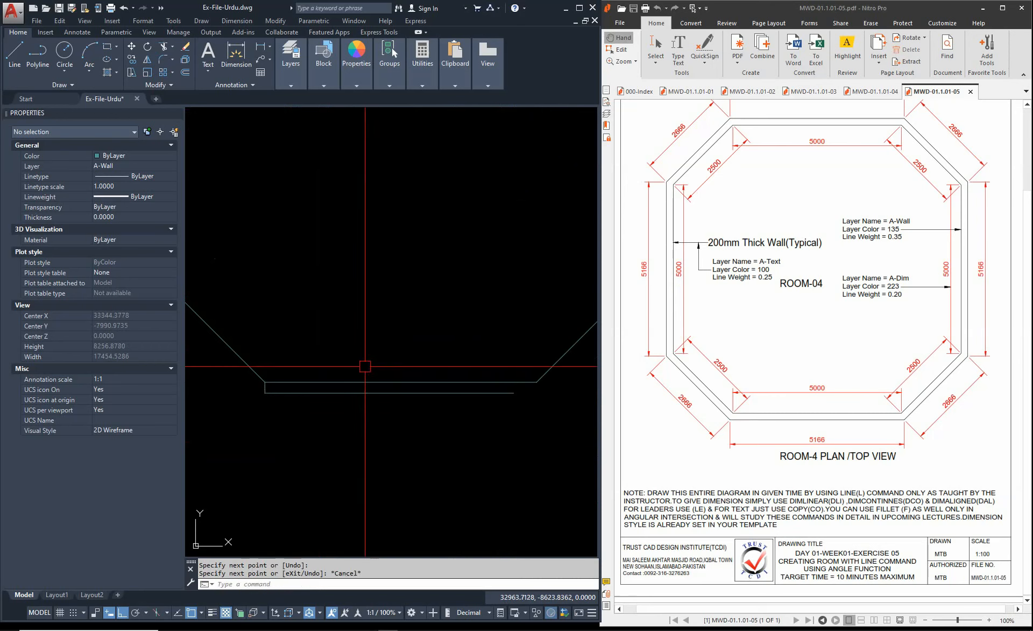
Erase the 200 mm wall-thickness marker at the left end of the octagon's bottom edge.
key("Escape")
type("e")
key("Return")
left_click(242, 334)
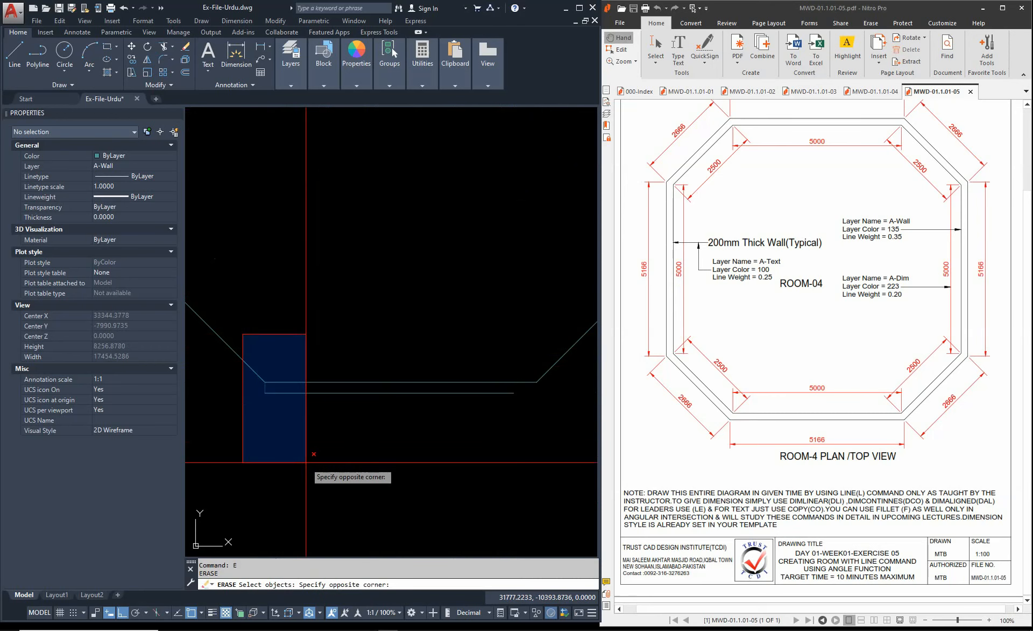
left_click(307, 461)
key("Return")
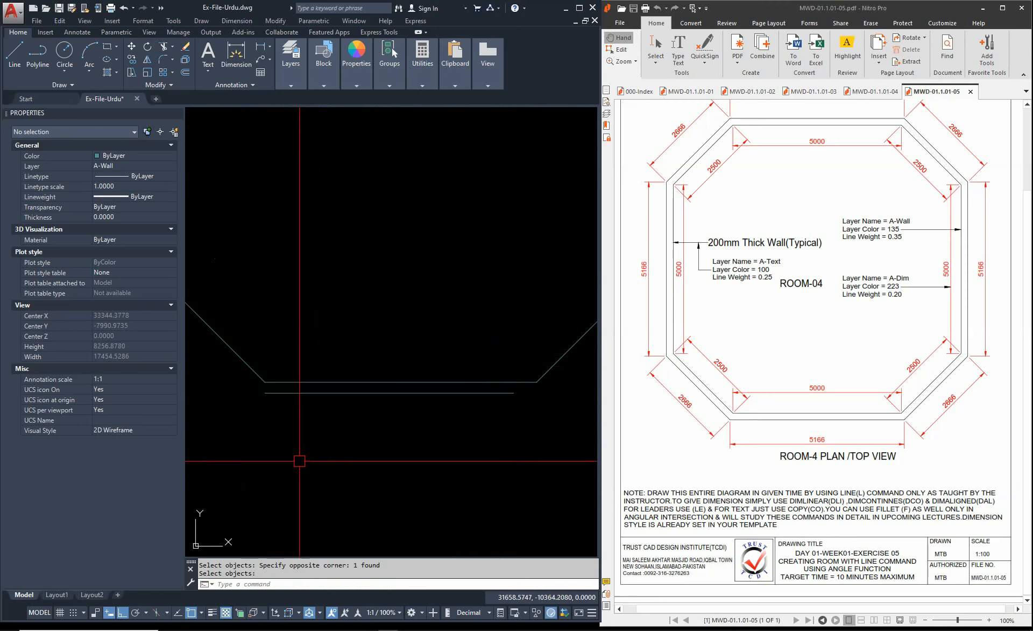
Draw a 200 mm line at 315° from the right end of the octagon's bottom edge to mark the wall thickness.
scroll(376, 449, "down", 2)
scroll(491, 446, "up", 3)
scroll(491, 445, "down", 2)
scroll(439, 438, "up", 1)
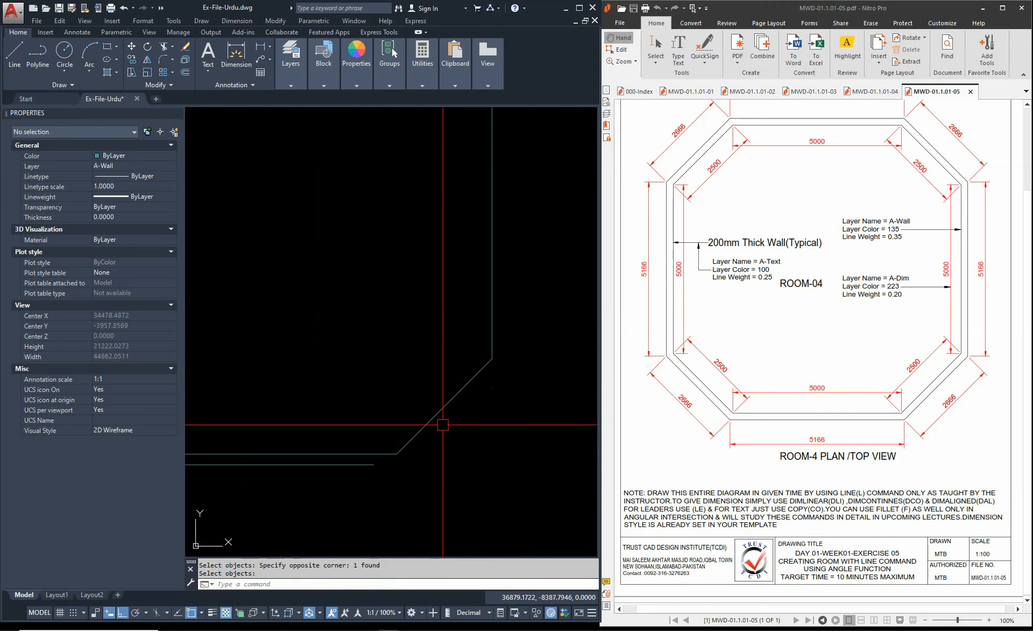
scroll(462, 415, "down", 1)
scroll(468, 431, "down", 2)
scroll(368, 446, "up", 2)
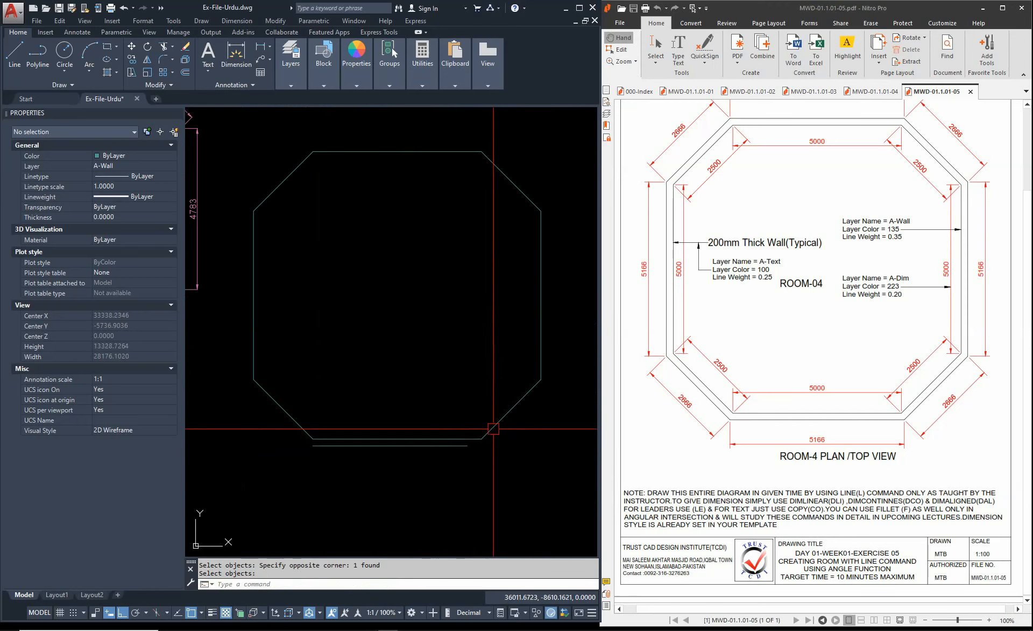
middle_click_drag(501, 438, 442, 451)
scroll(442, 451, "up", 2)
type("l")
key("Return")
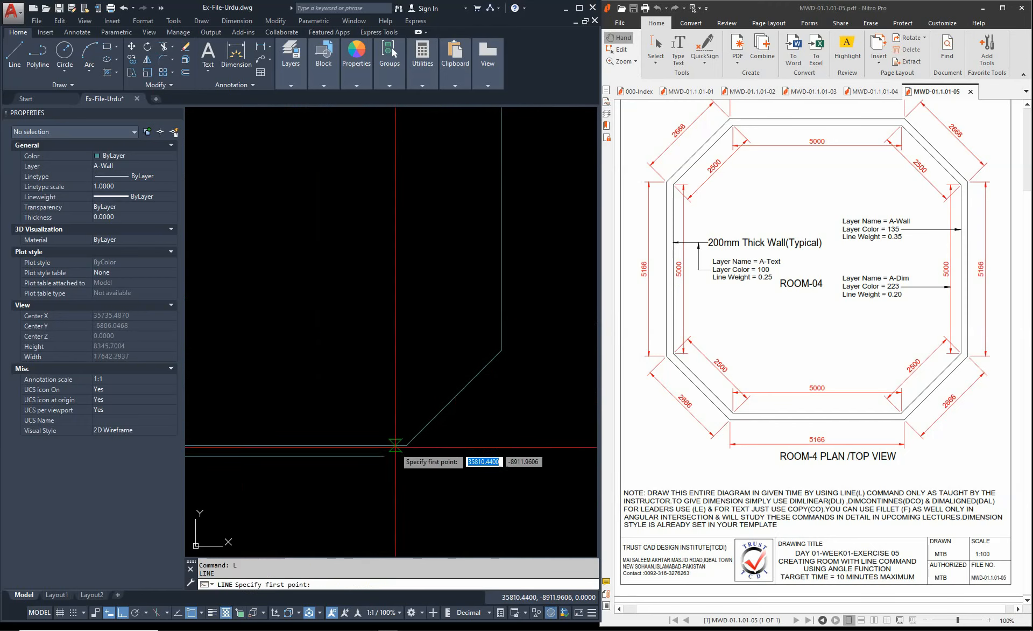
left_click(406, 445)
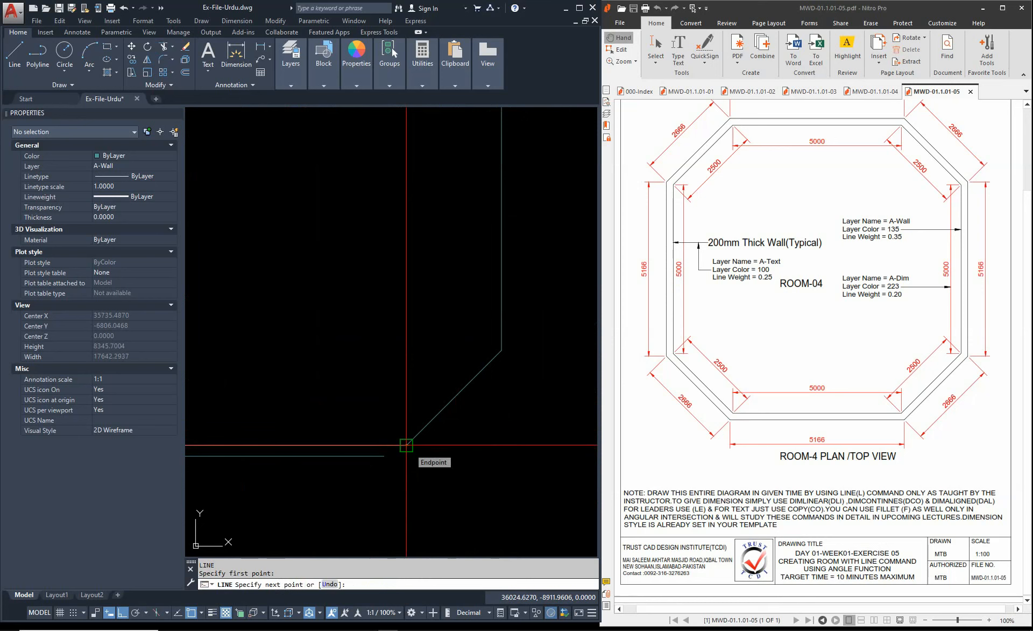
type("200")
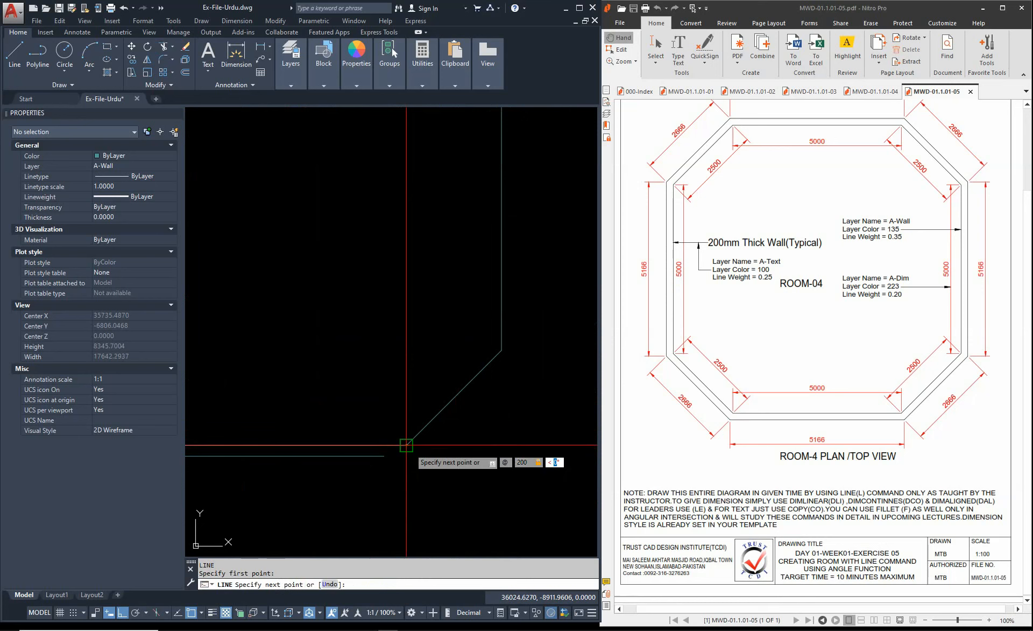
type("315")
key("Return")
key("Return")
Draw a 200 mm marker line at 315° from the upper end of the octagon's lower-right diagonal edge.
type("l")
key("Return")
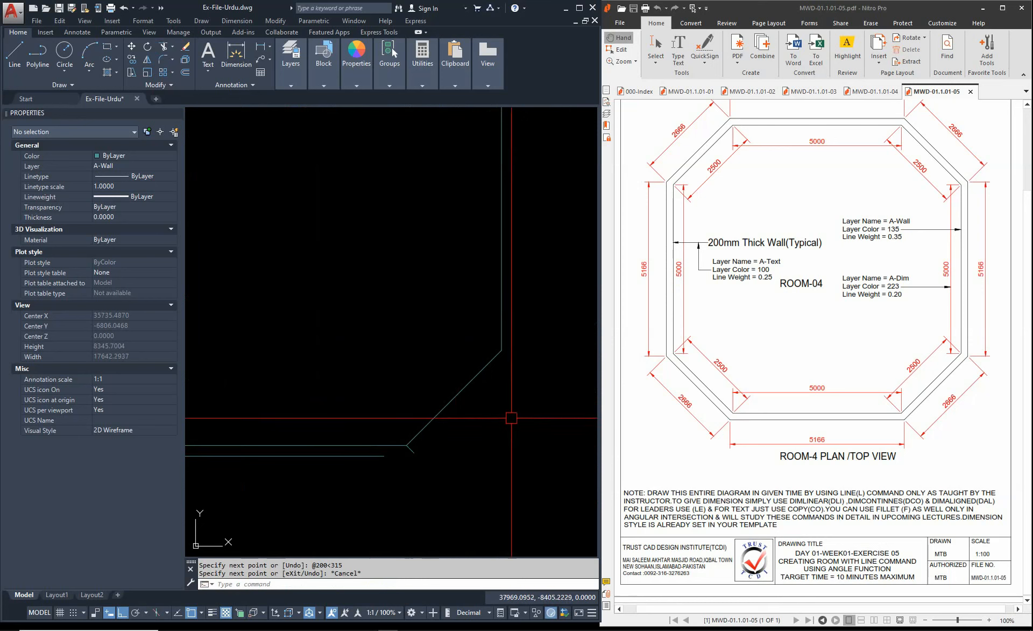
left_click(502, 350)
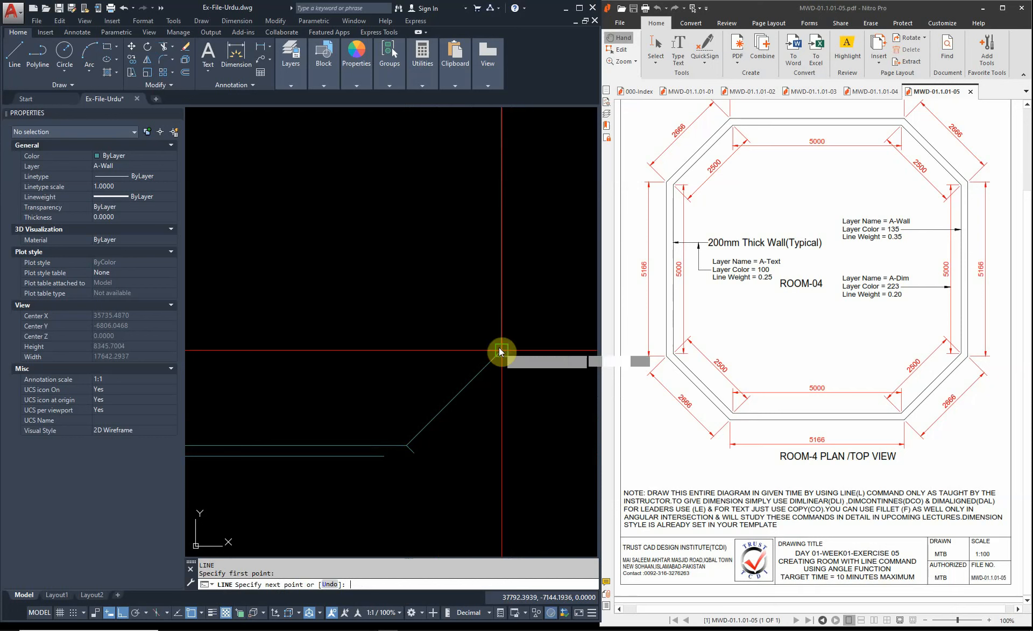
type("200315")
key("Return")
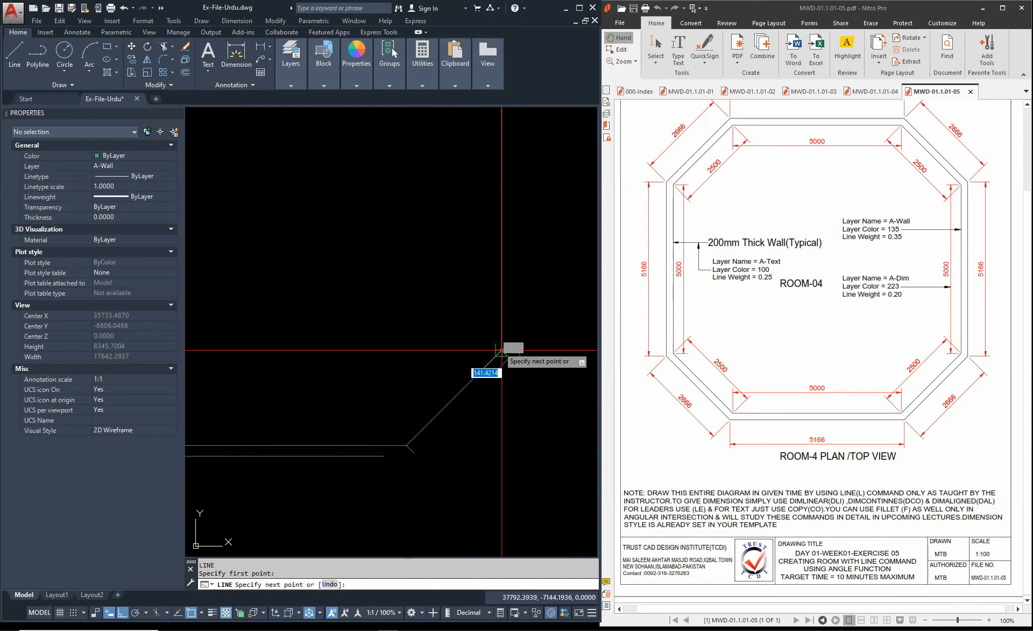
key("Return")
Connect the outer ends of the two 315° markers with a line to form the lower-right outer diagonal wall.
type("l")
key("Return")
left_click(415, 452)
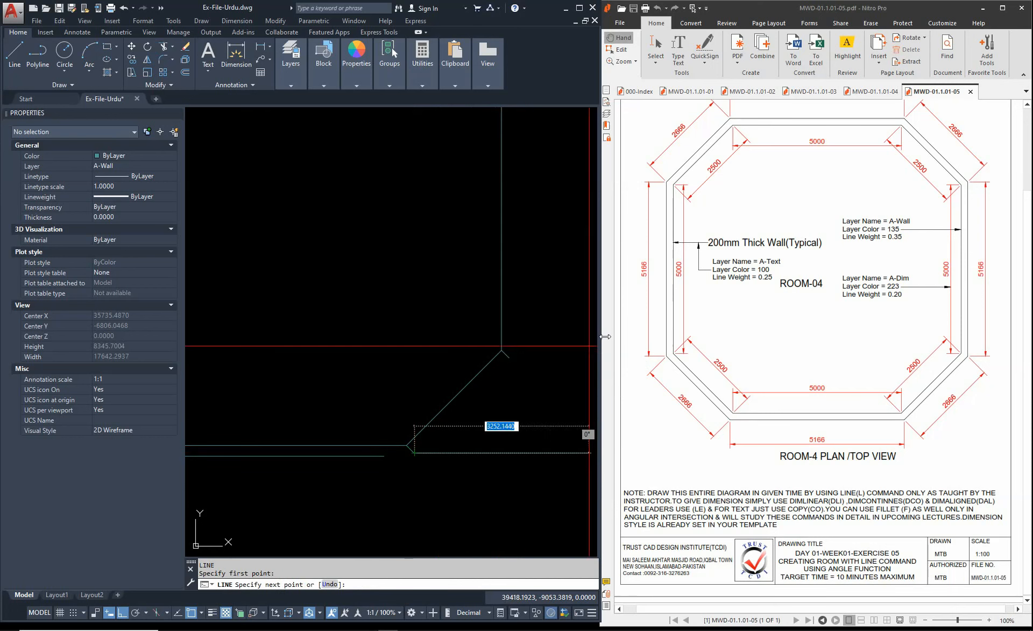
left_click(509, 358)
key("Escape")
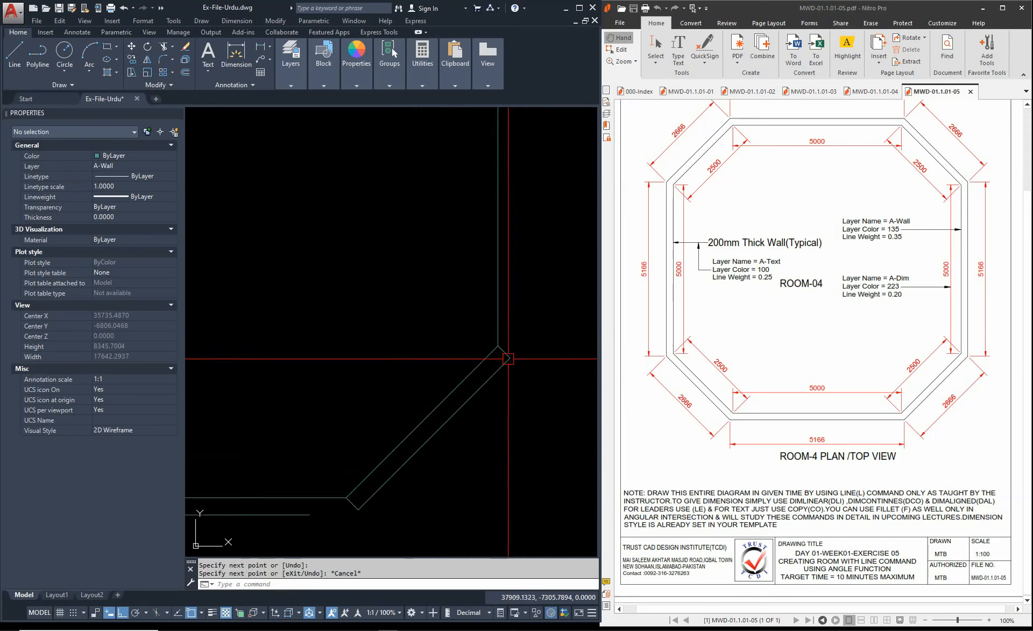
Erase the two 200 mm markers at the ends of the lower-right diagonal wall.
type("e")
key("Return")
left_click(459, 294)
left_click(555, 425)
key("Return")
key("Escape")
scroll(411, 384, "up", 1)
type("e")
key("Return")
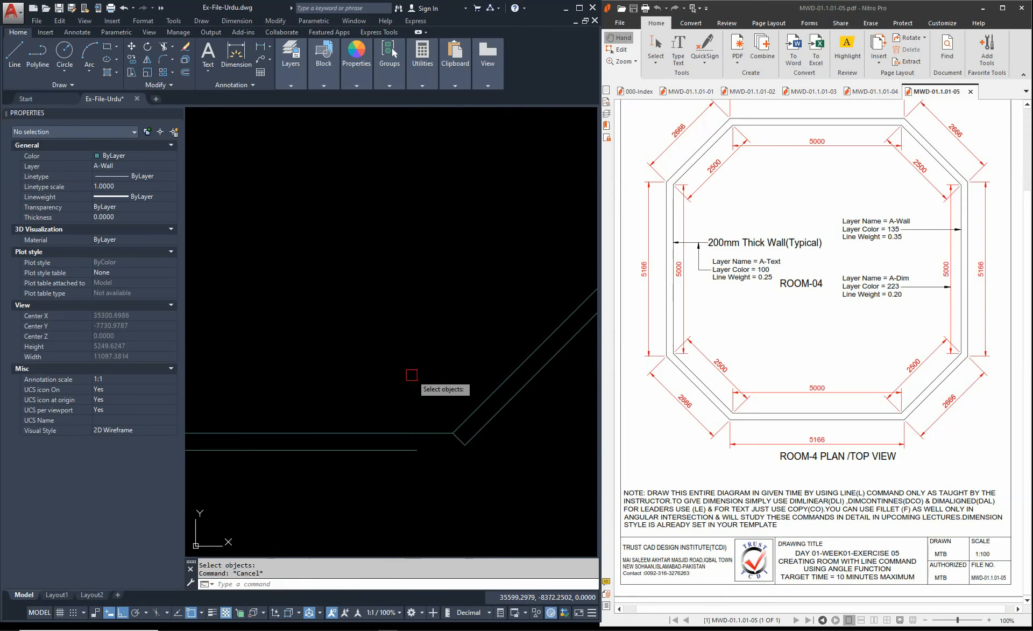
left_click(411, 376)
left_click(500, 483)
key("Return")
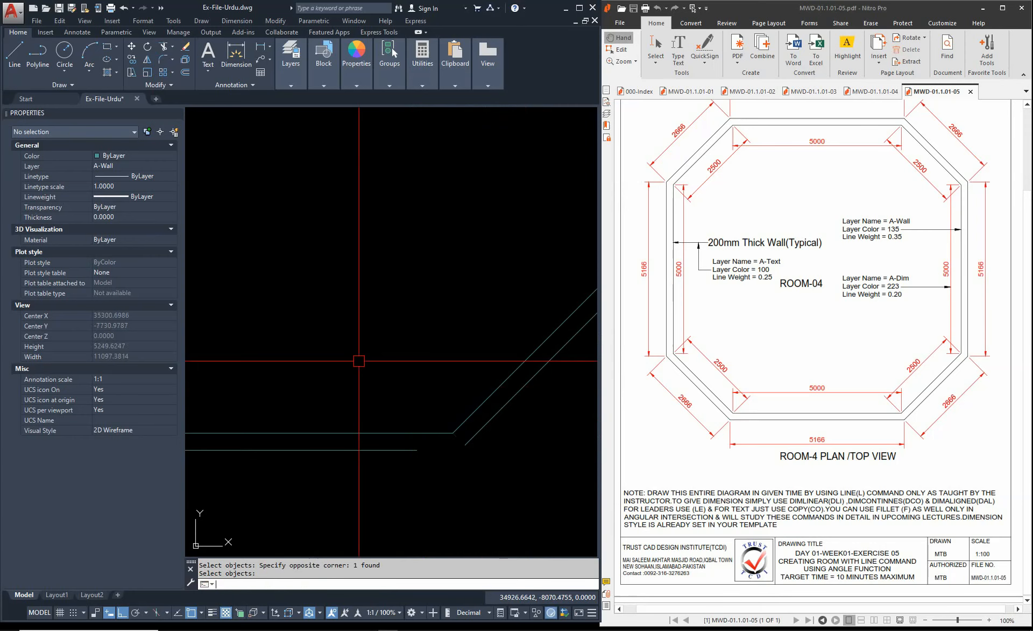
Fillet the bottom outer wall line with the lower-right outer diagonal at radius 0 to make a sharp corner.
scroll(359, 361, "down", 4)
type("e")
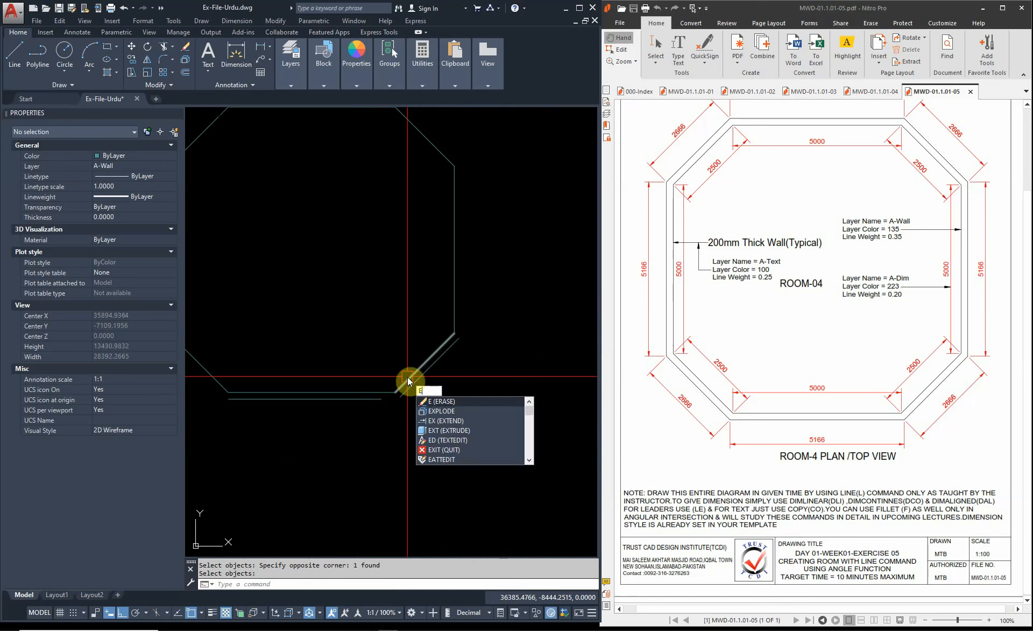
key("Return")
scroll(403, 384, "up", 3)
right_click(370, 402)
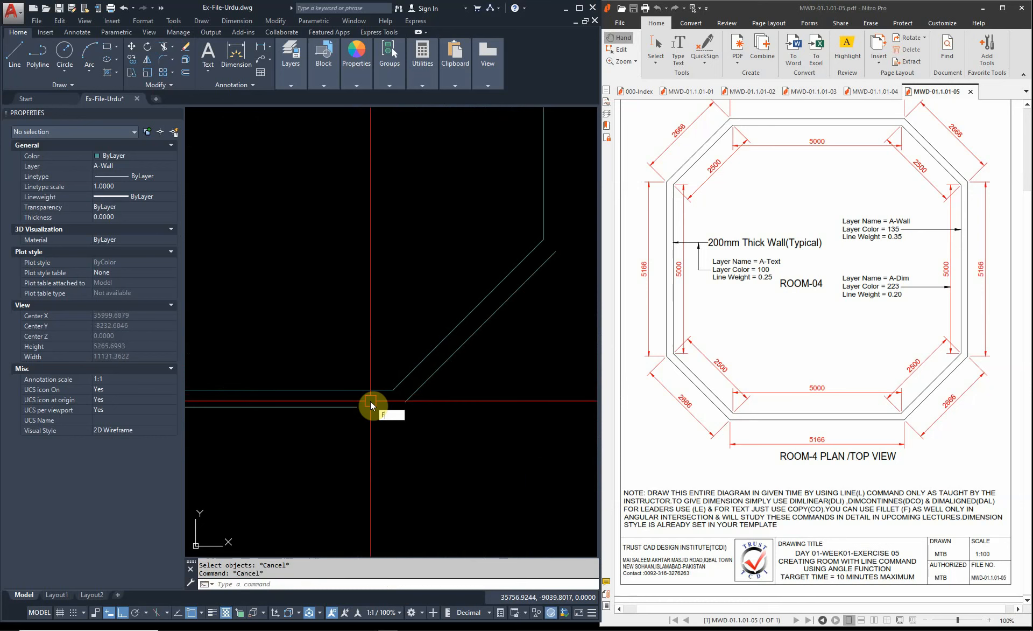
key("Escape")
key("Escape")
type("f")
key("Return")
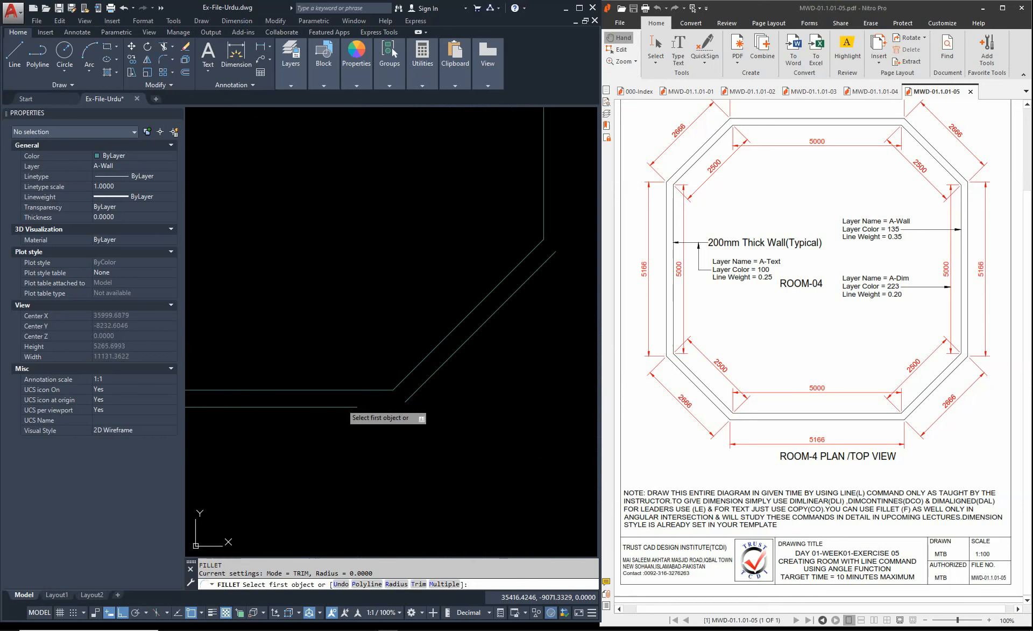
left_click(417, 389)
scroll(423, 380, "down", 5)
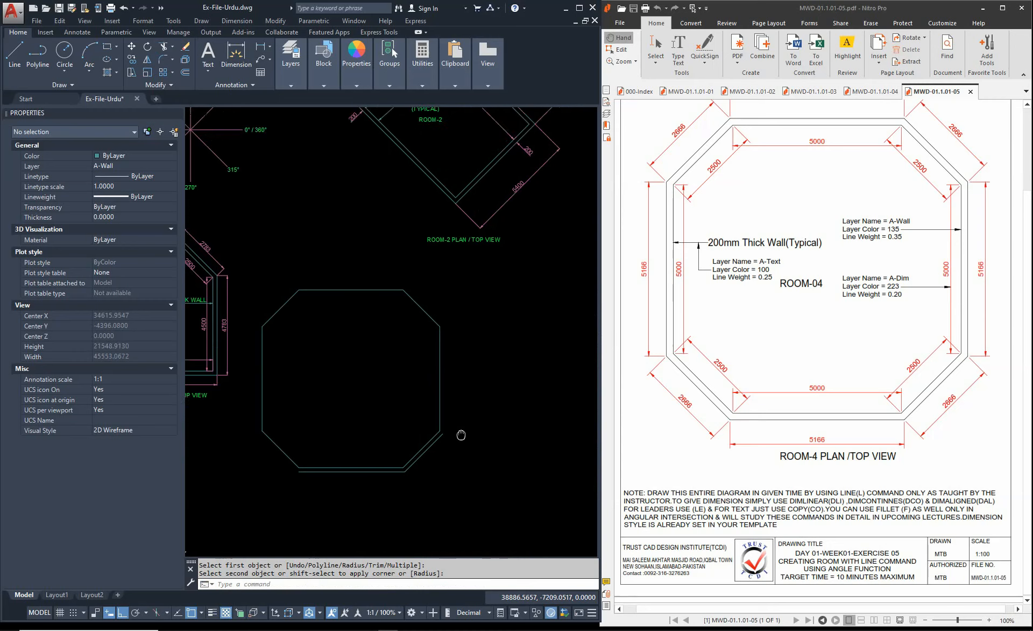
key("Escape")
Draw a 200 mm horizontal marker line to the right from the lower end of the octagon's right vertical edge.
scroll(425, 411, "up", 5)
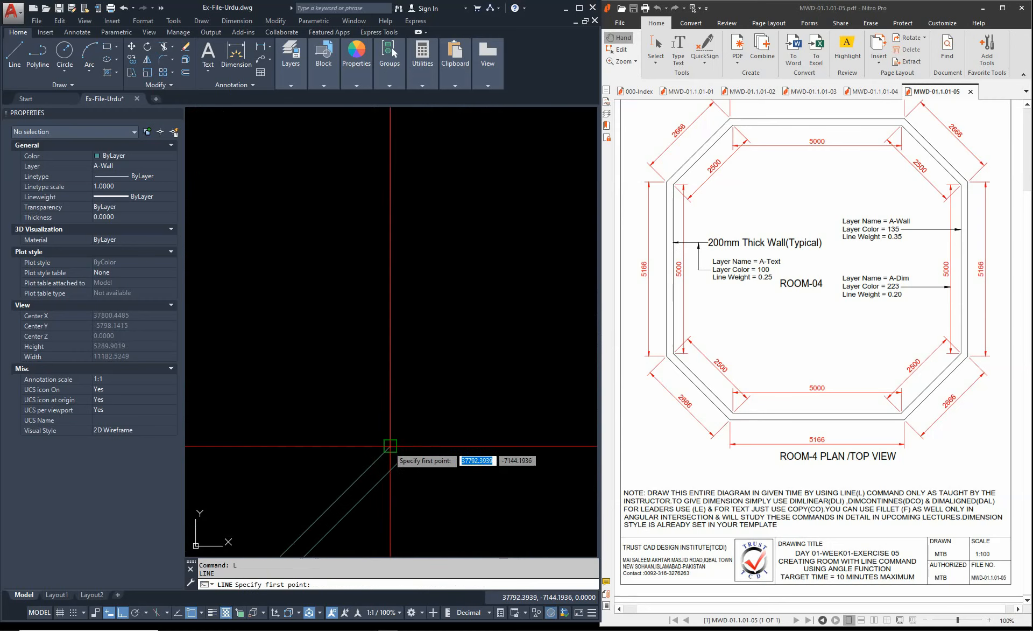
left_click(390, 446)
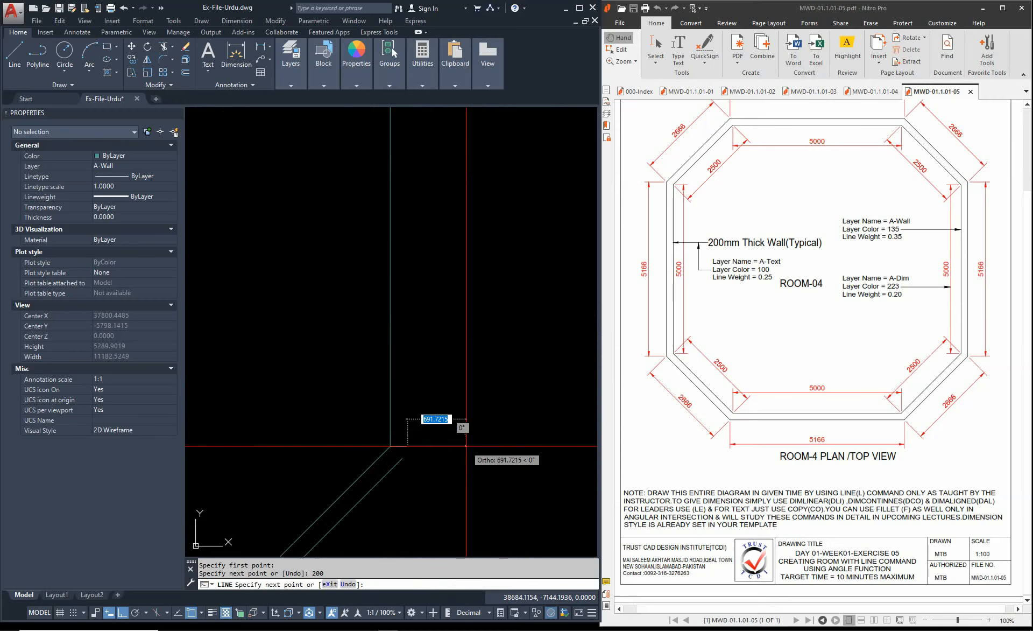
key("Escape")
Draw a short vertical outer wall line upward from the right end of the 200 mm horizontal marker.
scroll(402, 446, "up", 4)
key("space")
left_click(416, 447)
left_click(418, 291)
key("Escape")
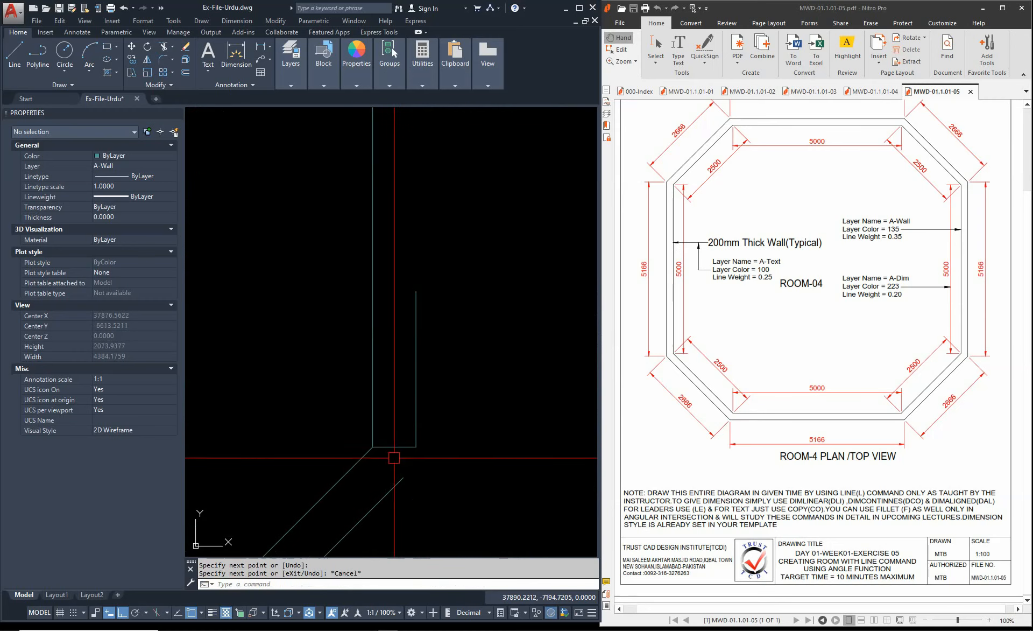
Erase the 200 mm horizontal marker at the lower end of the right vertical edge.
type("e")
left_click(397, 449)
key("space")
Fillet the lower-right outer diagonal with the right vertical outer wall line at radius 0.
scroll(403, 462, "down", 2)
key("Escape")
type("f")
left_click(381, 495)
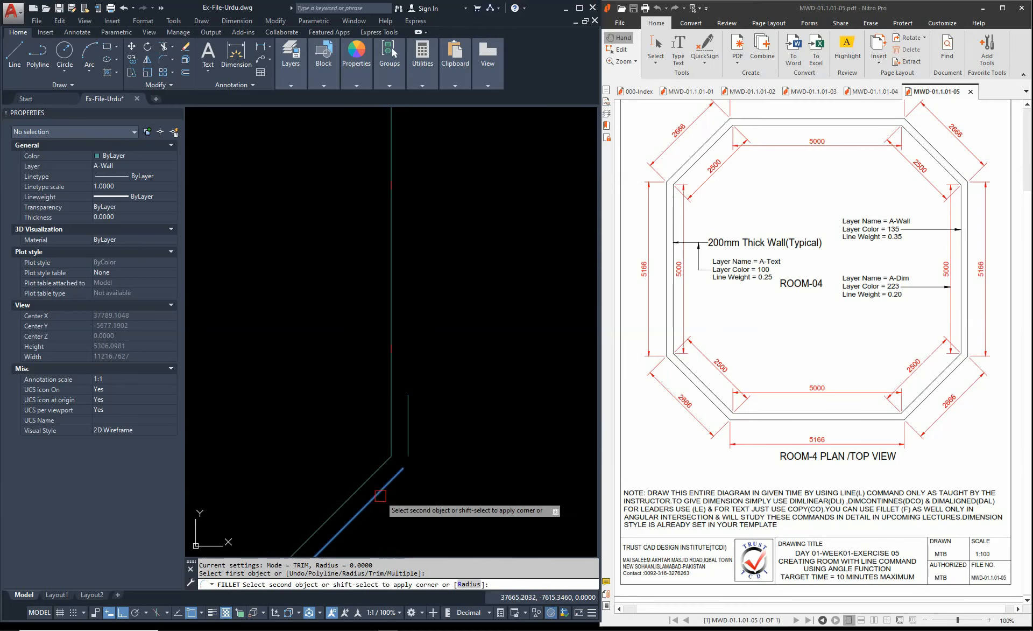
key("Escape")
Draw a 200 mm marker line at 45° from the upper end of the octagon's right vertical edge.
scroll(438, 445, "down", 5)
scroll(454, 408, "up", 4)
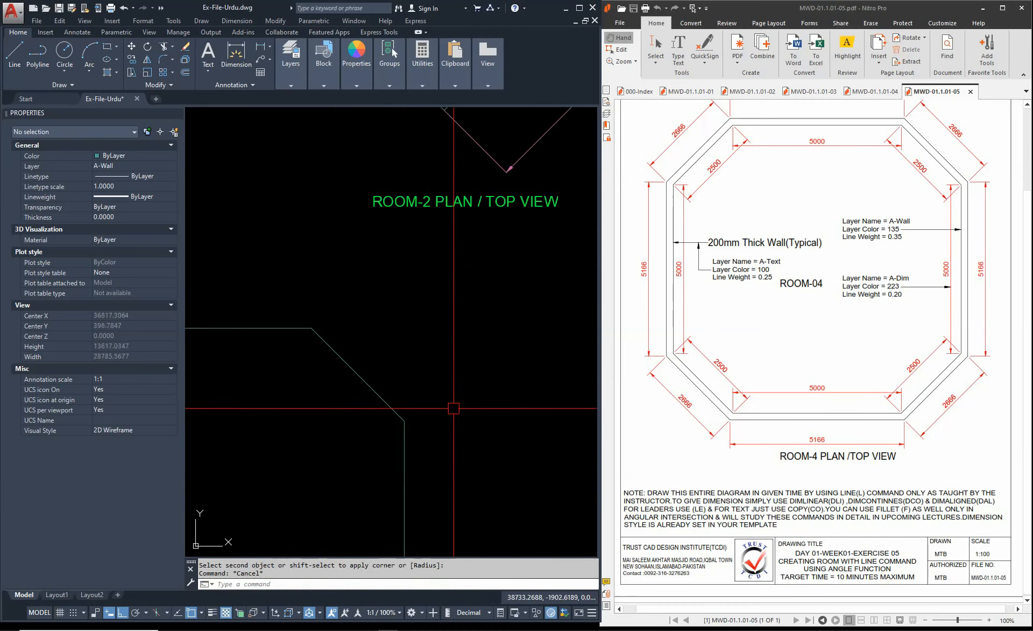
key("space")
left_click(404, 421)
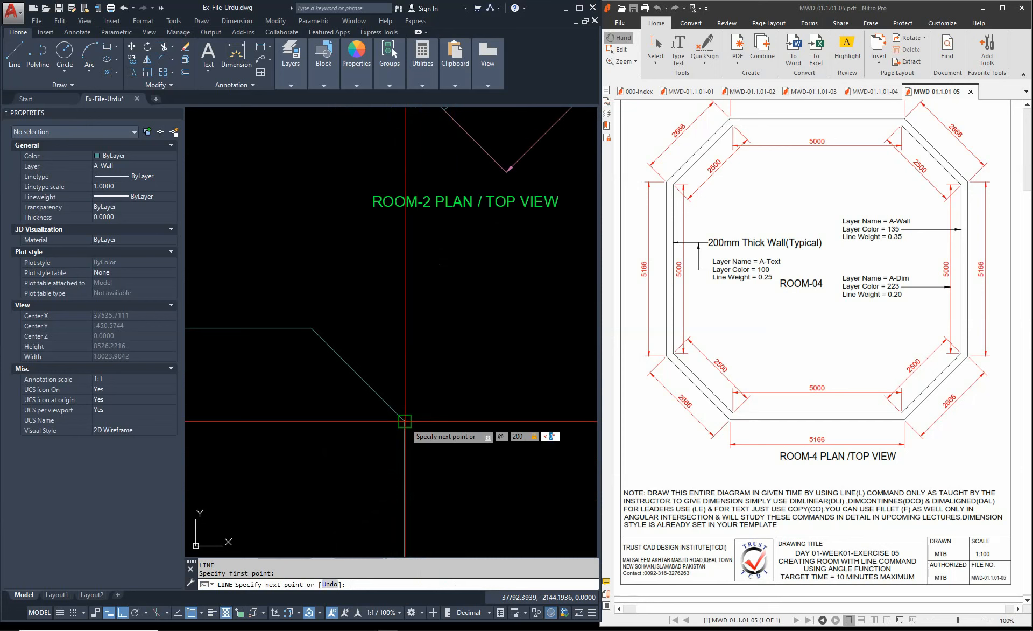
key("space")
Draw a 200 mm marker line at 45° from the right end of the octagon's top edge.
type("l")
key("space")
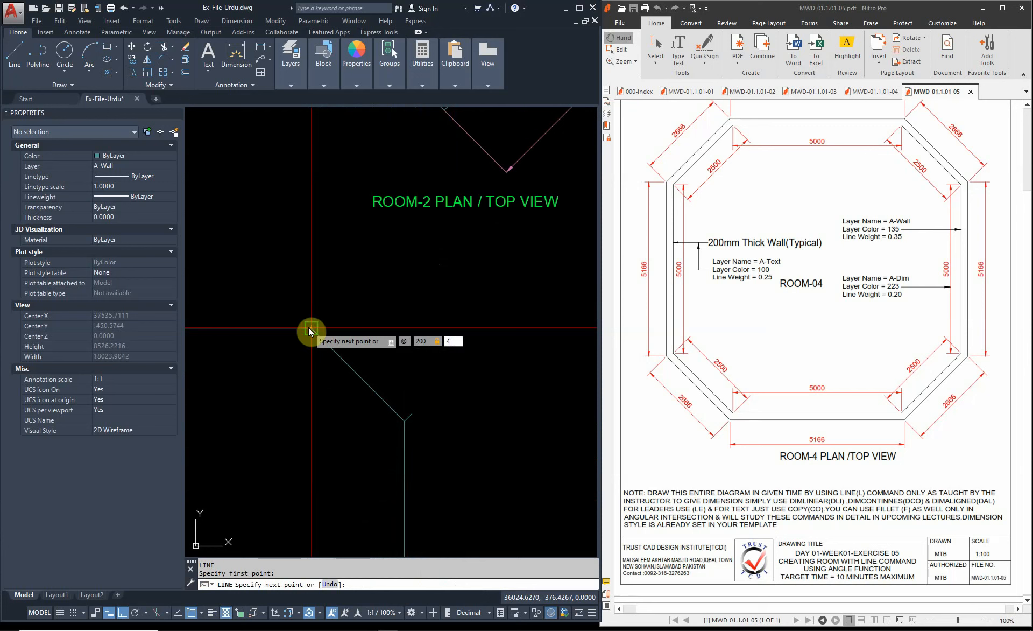
key("Escape")
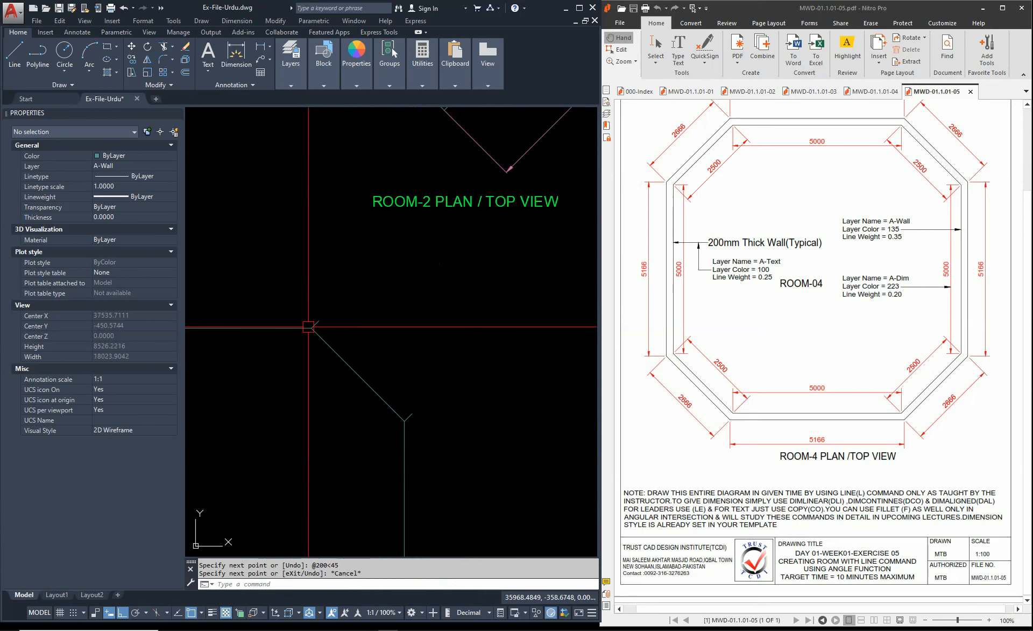
Connect the outer ends of the two 45° markers with a line to form the upper-right outer diagonal wall.
type("l")
key("space")
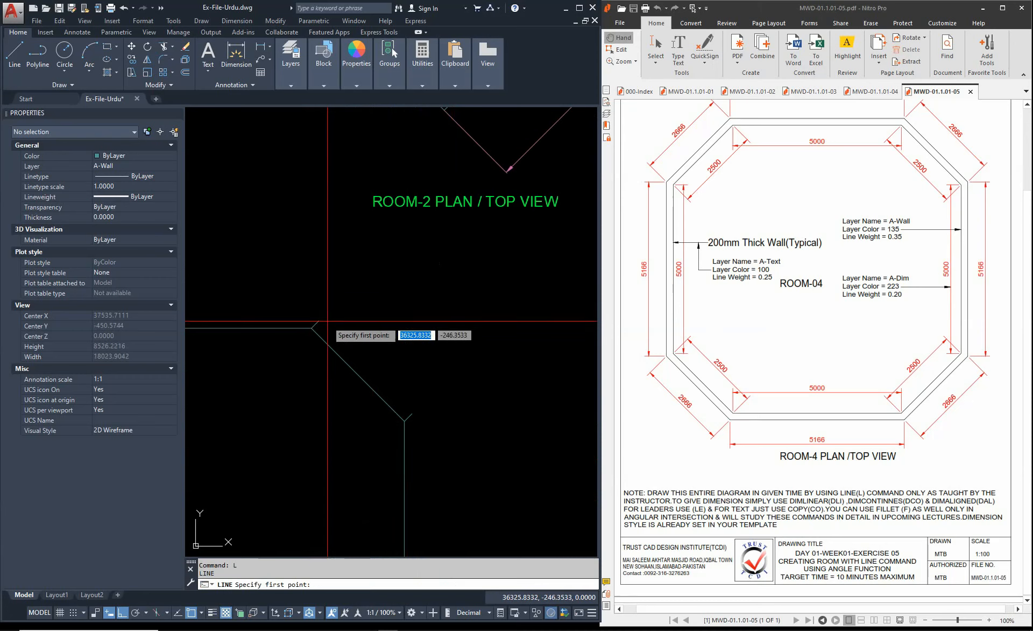
left_click(319, 321)
left_click(412, 413)
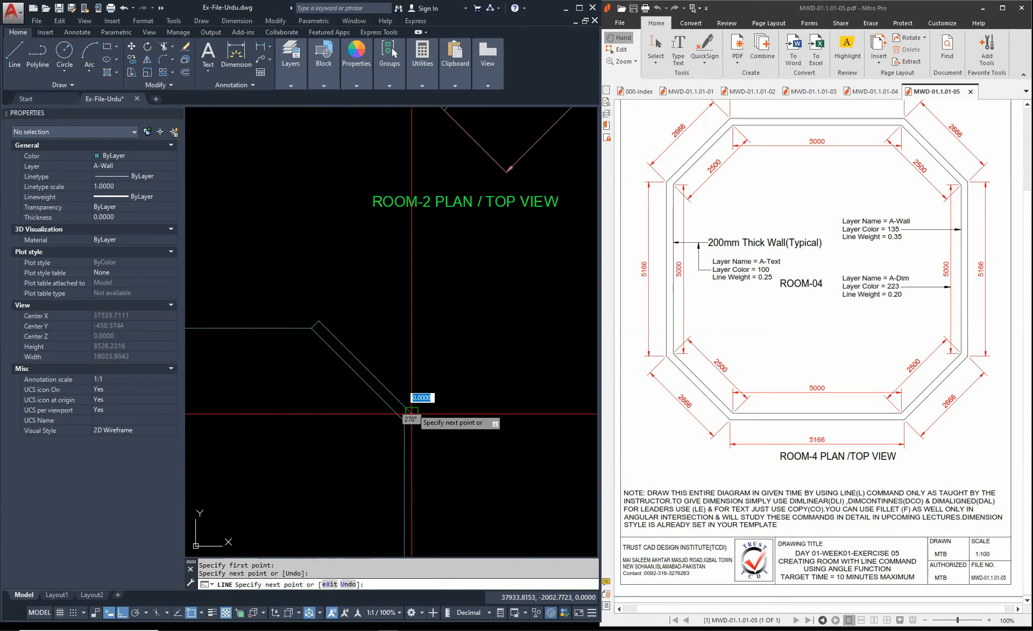
key("Escape")
key("Escape")
Erase the two 200 mm markers at the ends of the upper-right diagonal wall.
scroll(314, 318, "up", 6)
scroll(313, 334, "up", 2)
type("e")
left_click(314, 357)
key("space")
key("Escape")
scroll(318, 333, "down", 7)
scroll(406, 401, "up", 5)
type("ect objects:")
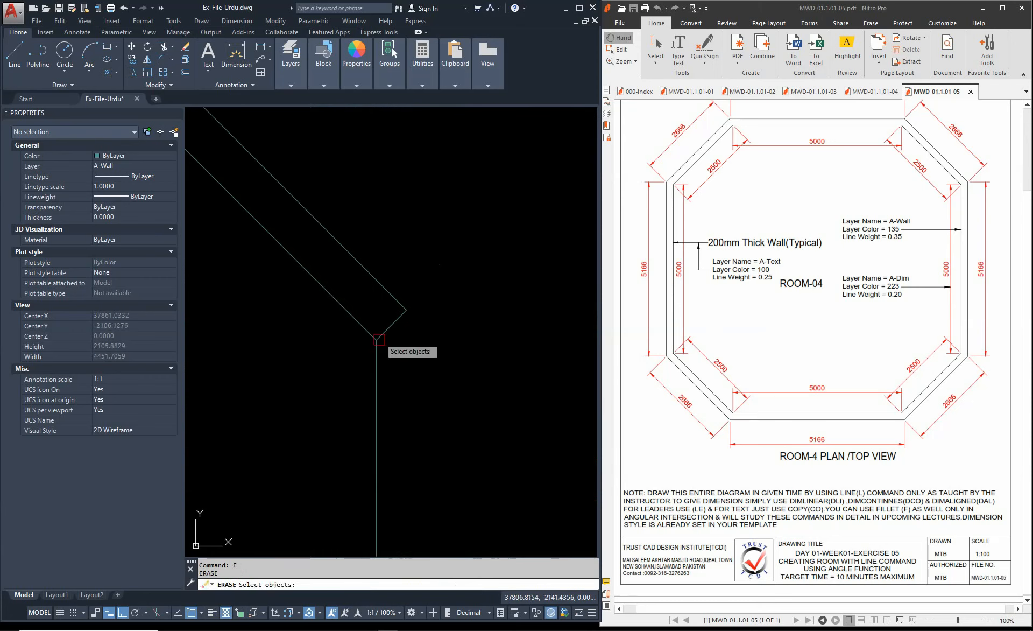
key("space")
key("Escape")
Fillet the upper-right outer diagonal with the right vertical outer wall line at radius 0.
scroll(394, 323, "down", 6)
type("f")
left_click(372, 289)
scroll(399, 355, "down", 4)
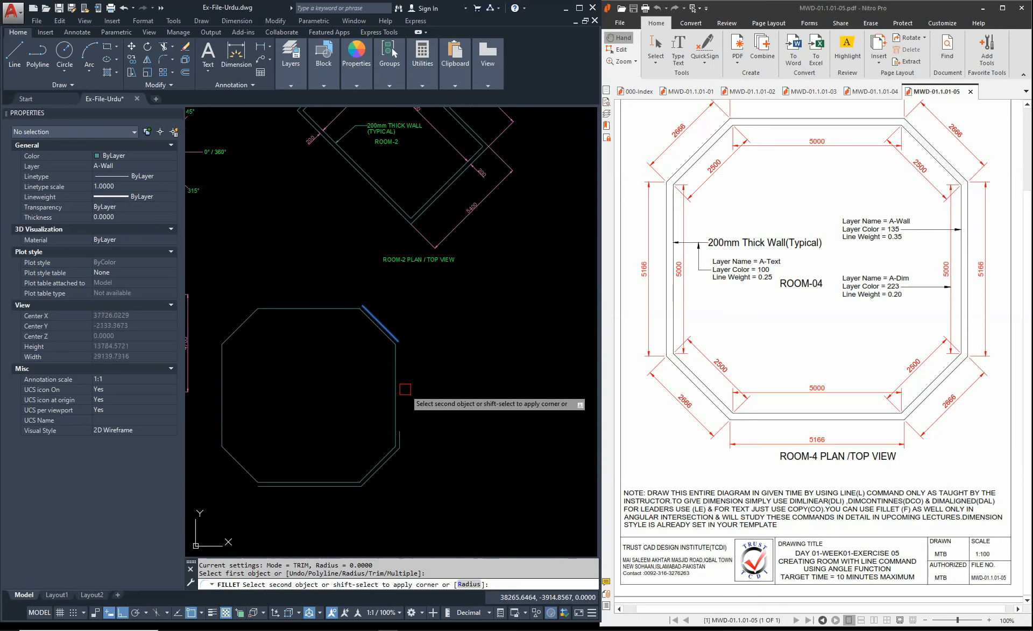
key("Escape")
key("Escape")
Draw 200 mm vertical marker lines upward from both ends of the octagon's inner top edge.
scroll(433, 363, "up", 5)
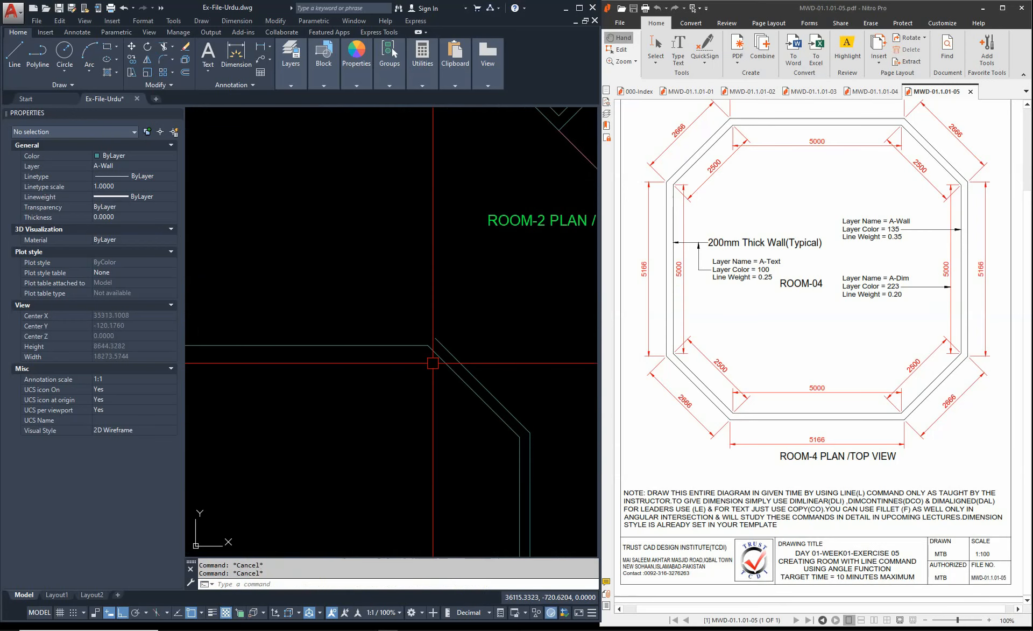
type("l")
left_click(428, 345)
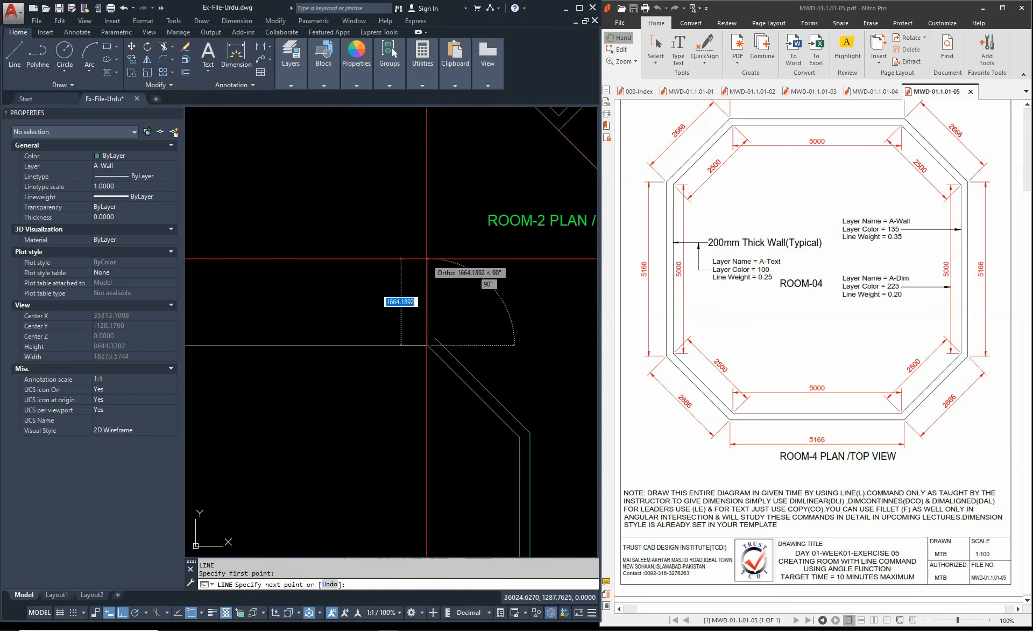
type("0")
key("BackSpace")
type("200")
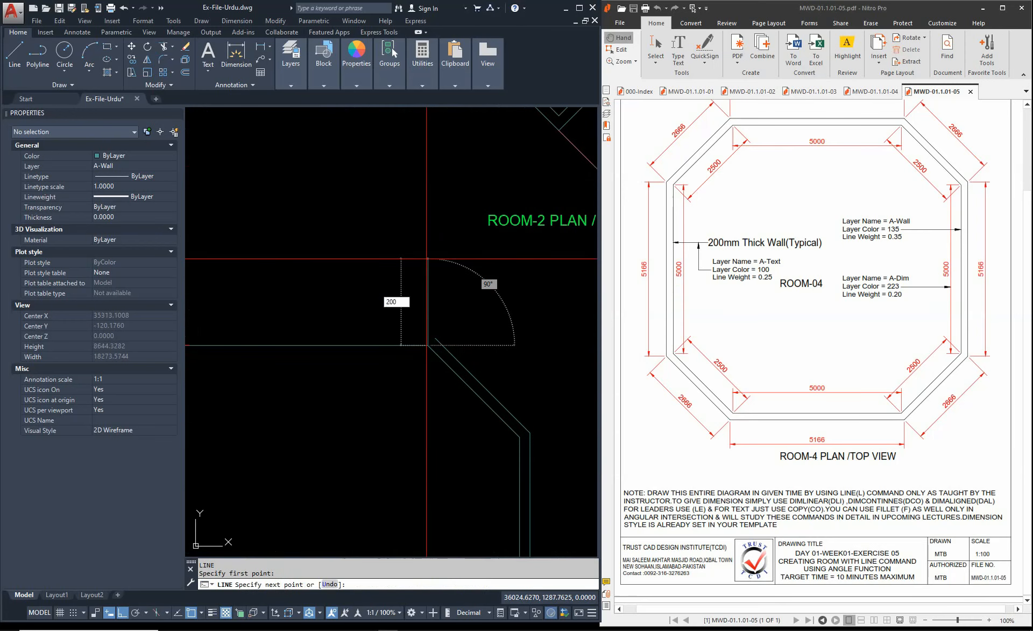
key("Return")
key("Escape")
key("Escape")
scroll(406, 299, "down", 4)
type("l")
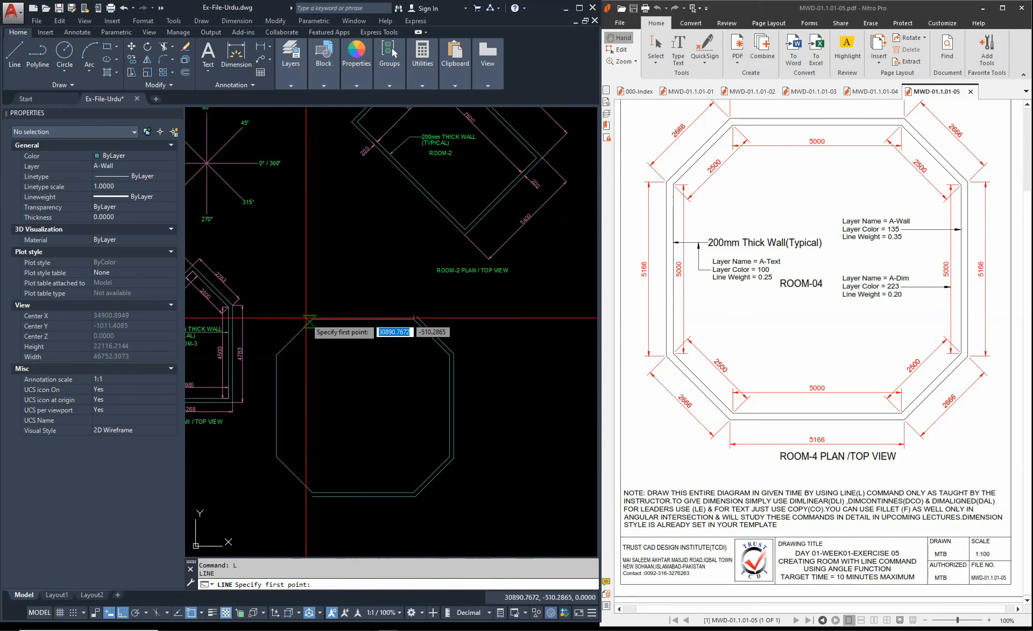
left_click(312, 319)
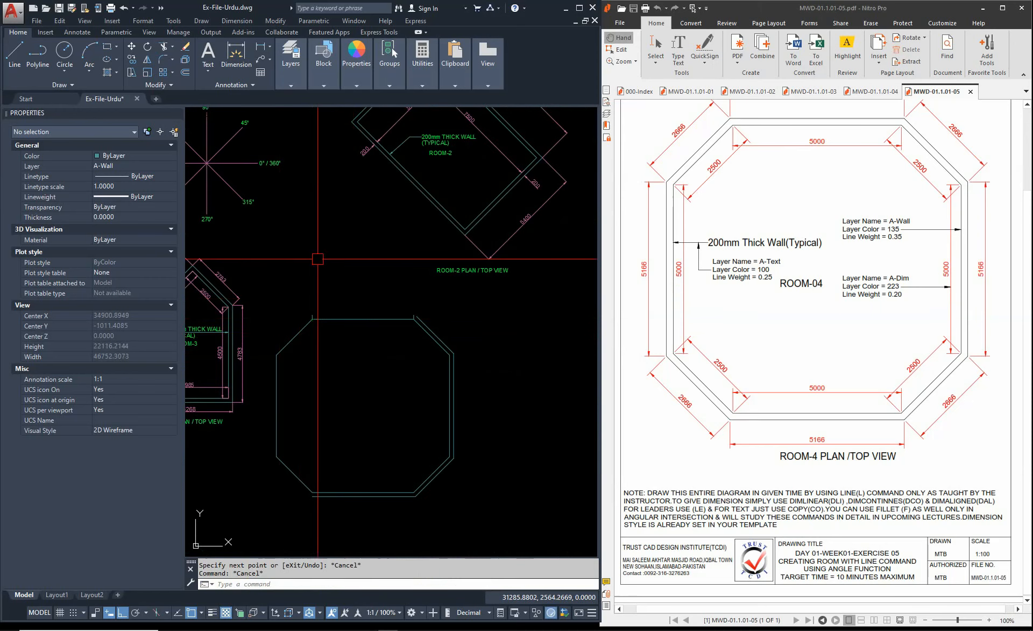
Draw the outer top wall line rightward from the left marker's upper end and fillet it with the upper-right outer diagonal at radius 0.
key("space")
left_click(313, 315)
scroll(401, 299, "up", 4)
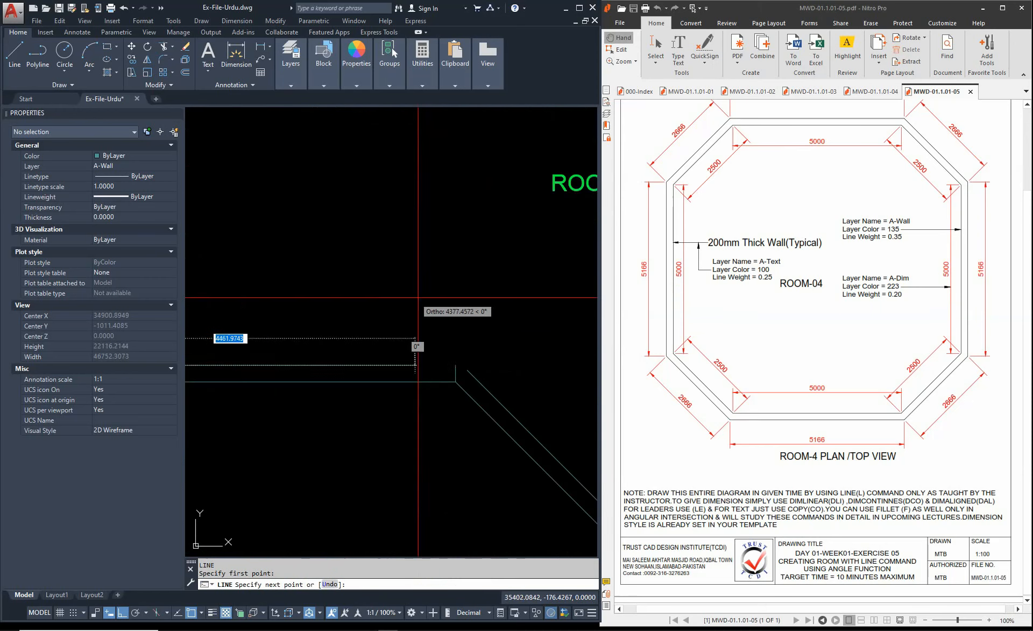
left_click(433, 300)
key("Escape")
type("e")
scroll(451, 377, "up", 4)
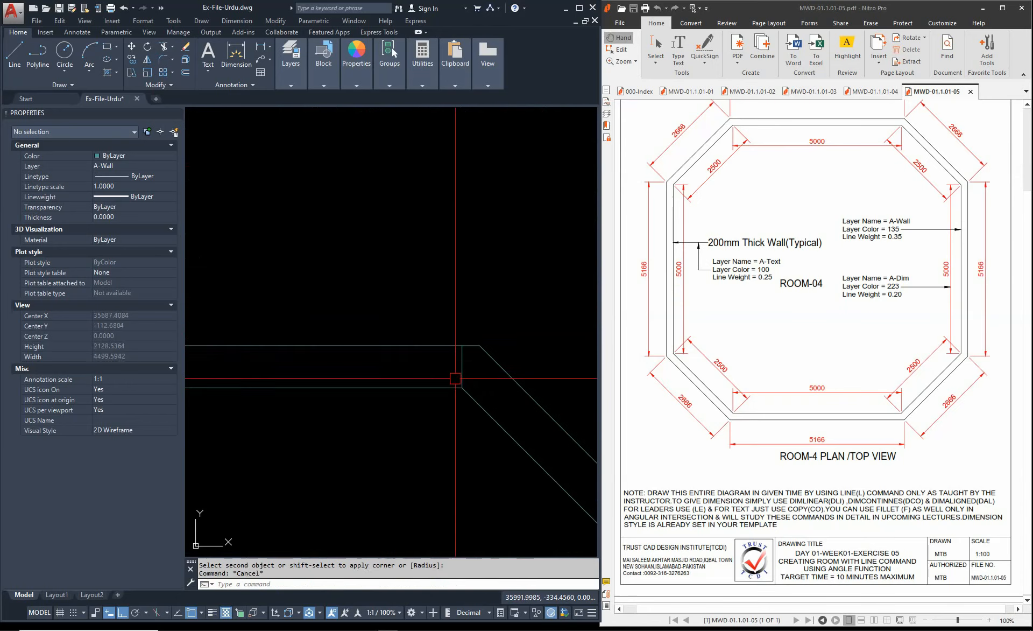
Maximize the drawing window and erase the 200 mm vertical markers at both ends of the top wall.
left_click(478, 358)
scroll(468, 337, "down", 4)
key("Escape")
key("Escape")
left_click(580, 8)
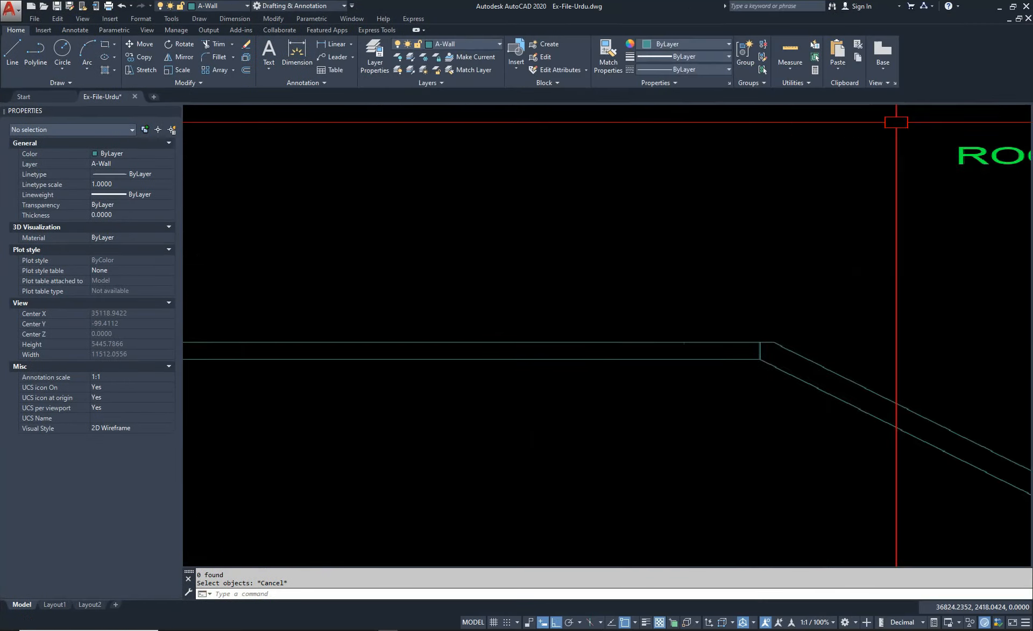
key("Escape")
key("Escape")
scroll(619, 237, "down", 7)
scroll(611, 240, "up", 4)
type("e")
left_click(649, 286)
left_click(679, 326)
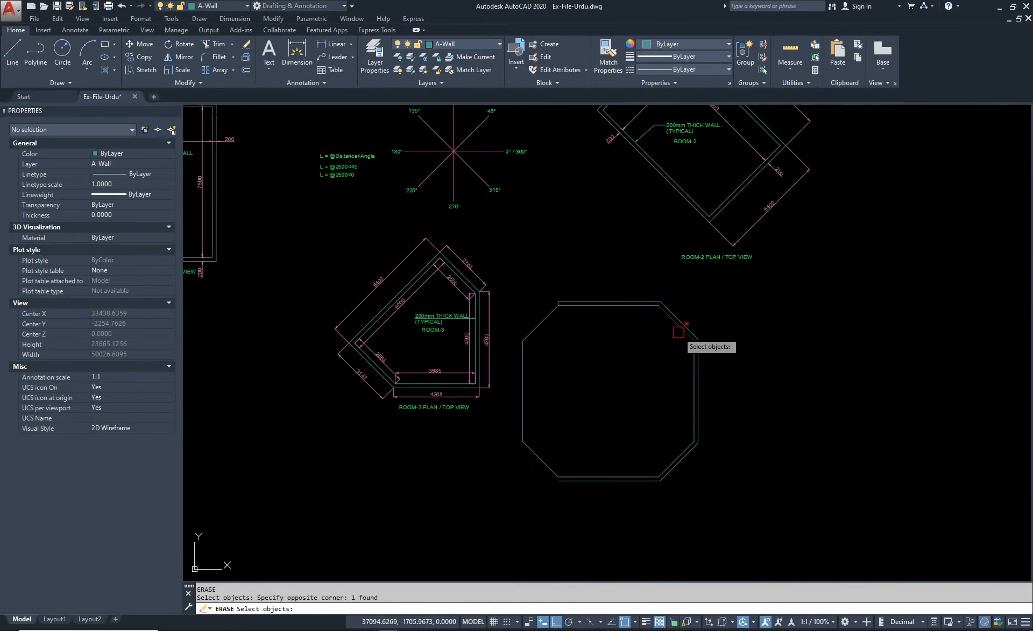
key("space")
key("Escape")
key("Escape")
Draw 200 mm marker lines at 135° from both ends of the upper-left inner diagonal wall.
scroll(610, 315, "up", 2)
scroll(611, 315, "up", 3)
type("l")
key("Return")
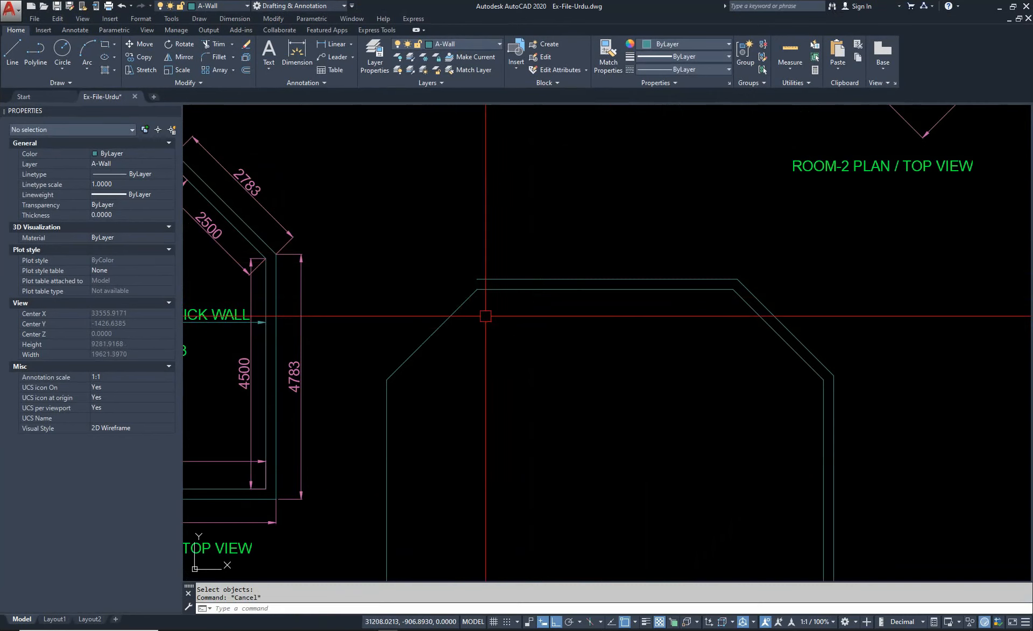
left_click(478, 288)
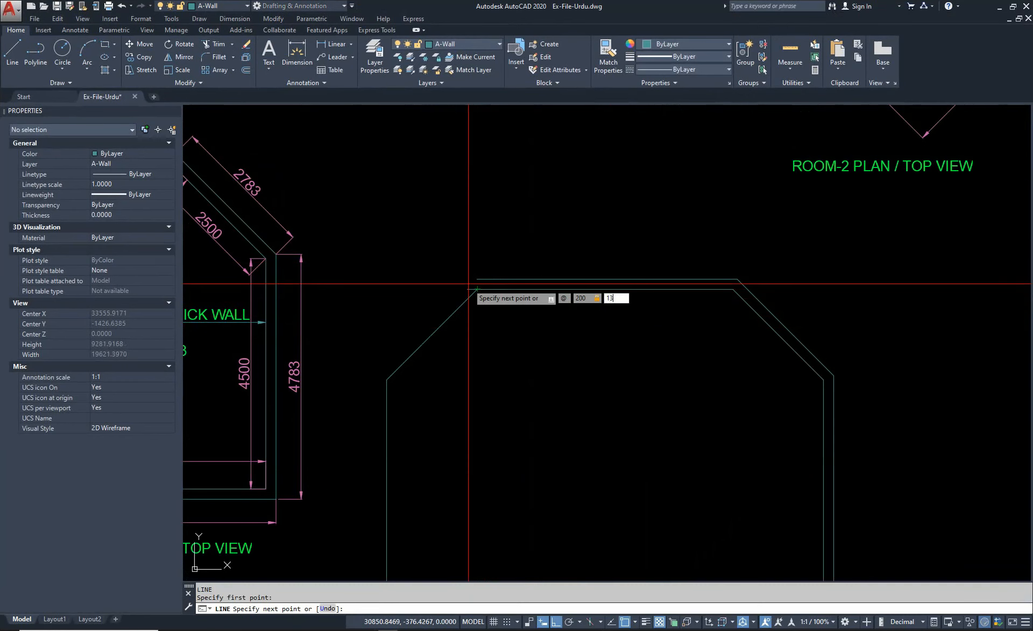
key("Escape")
type("l")
key("Return")
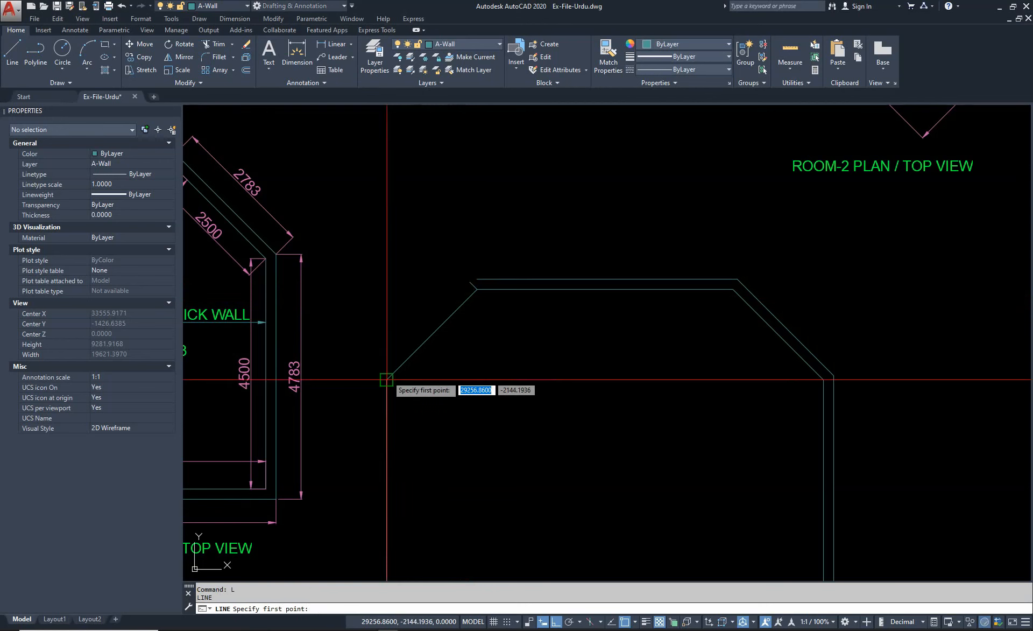
left_click(387, 379)
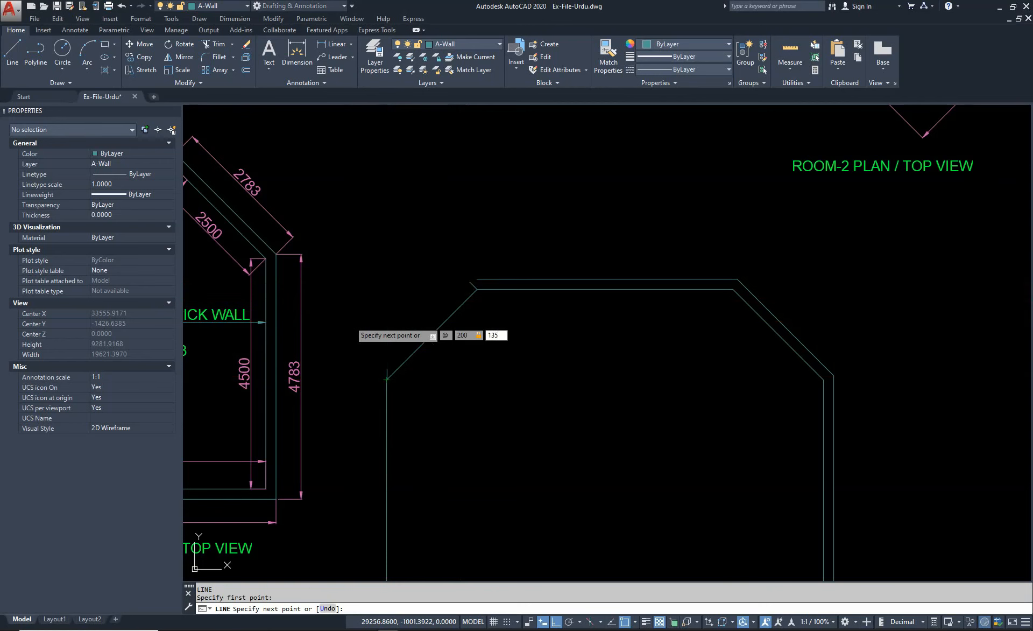
key("Escape")
Connect the outer ends of the two 135° markers with a line to form the upper-left outer diagonal wall.
type("l")
key("Return")
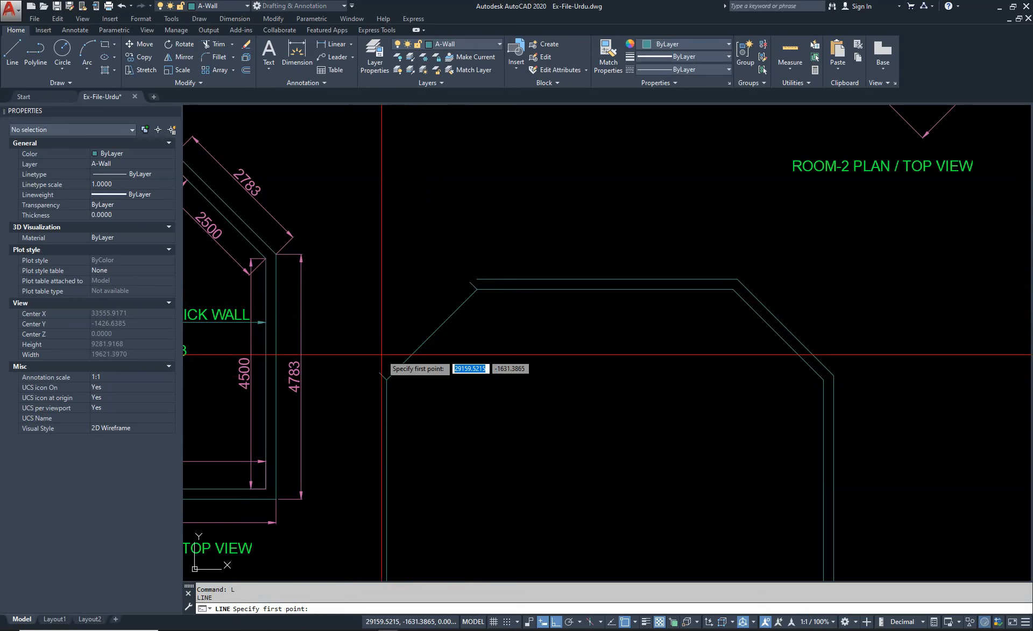
left_click(380, 371)
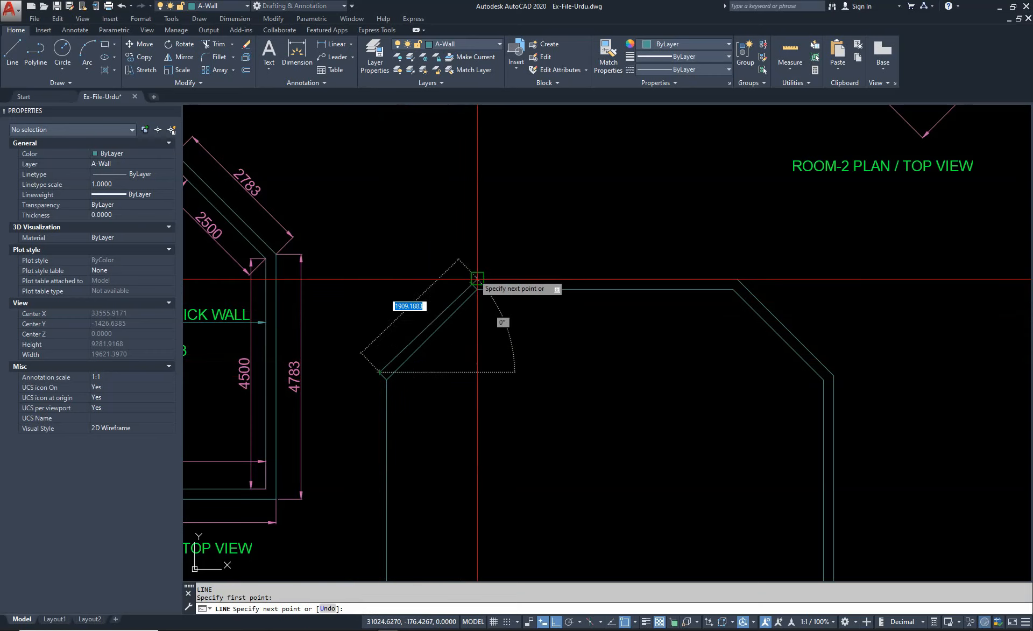
left_click(470, 284)
key("Escape")
Erase the marker at the upper end of the upper-left diagonal and fillet that outer diagonal with the outer top wall at radius 0.
scroll(479, 280, "up", 6)
type("f")
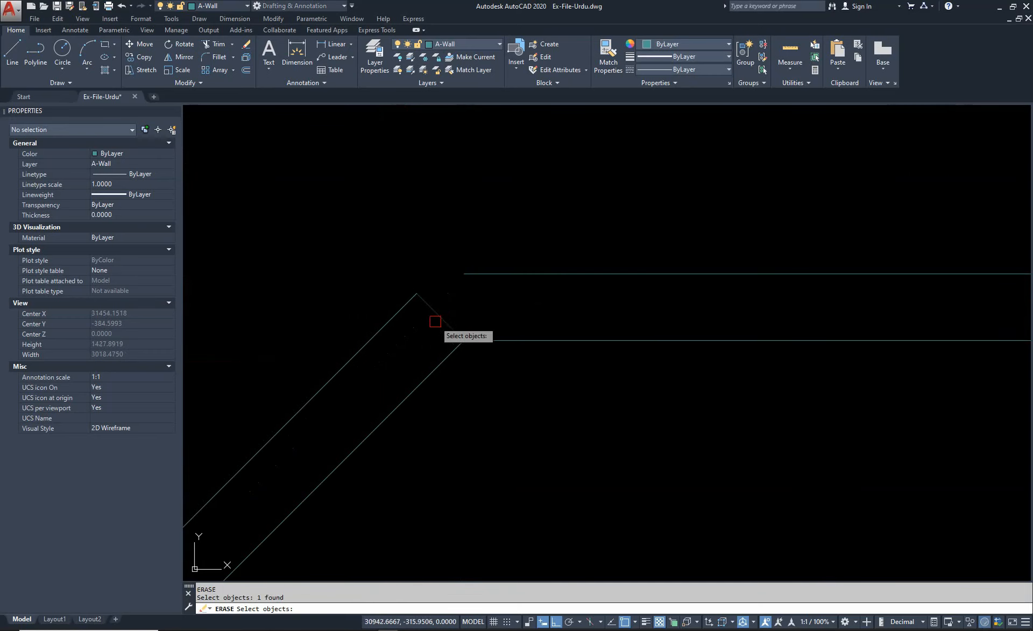
key("Return")
left_click(387, 323)
left_click(487, 274)
scroll(488, 265, "down", 2)
scroll(489, 266, "down", 3)
key("Escape")
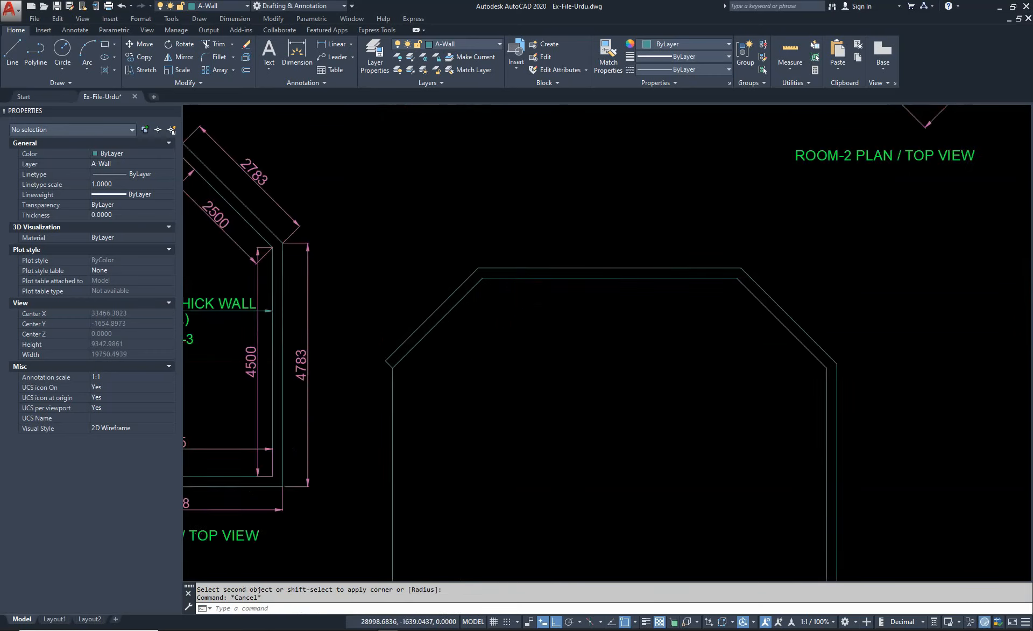
Erase the 200 mm marker at the lower end of the upper-left diagonal wall.
scroll(383, 349, "up", 3)
type("e")
key("Return")
left_click(415, 422)
key("Return")
scroll(518, 274, "down", 4)
key("Return")
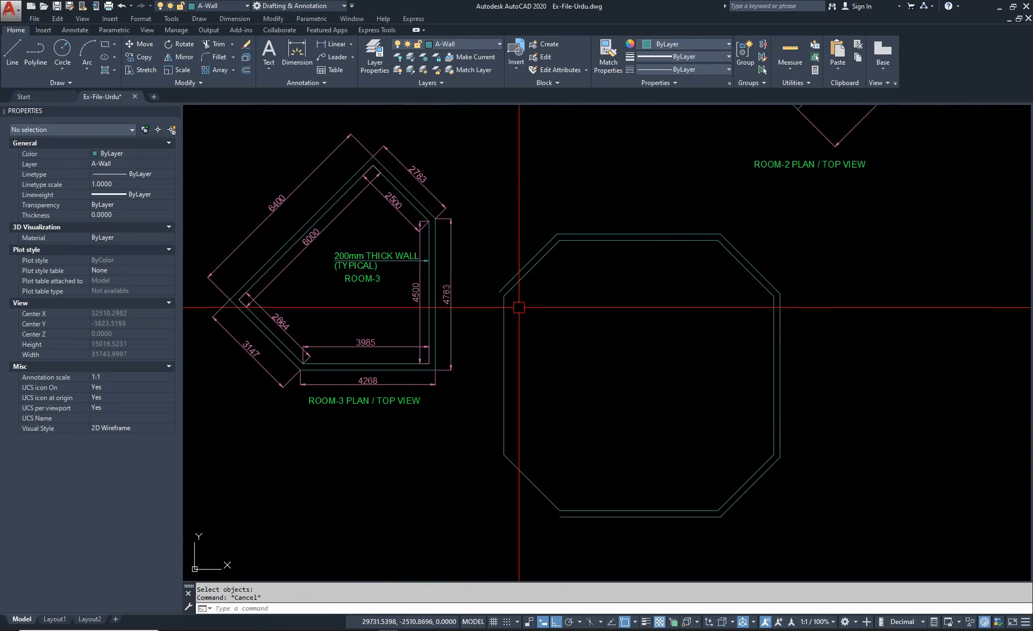
Draw 200 mm horizontal marker lines at 180° from the upper and lower ends of the left inner wall.
type("l")
key("Return")
left_click(504, 296)
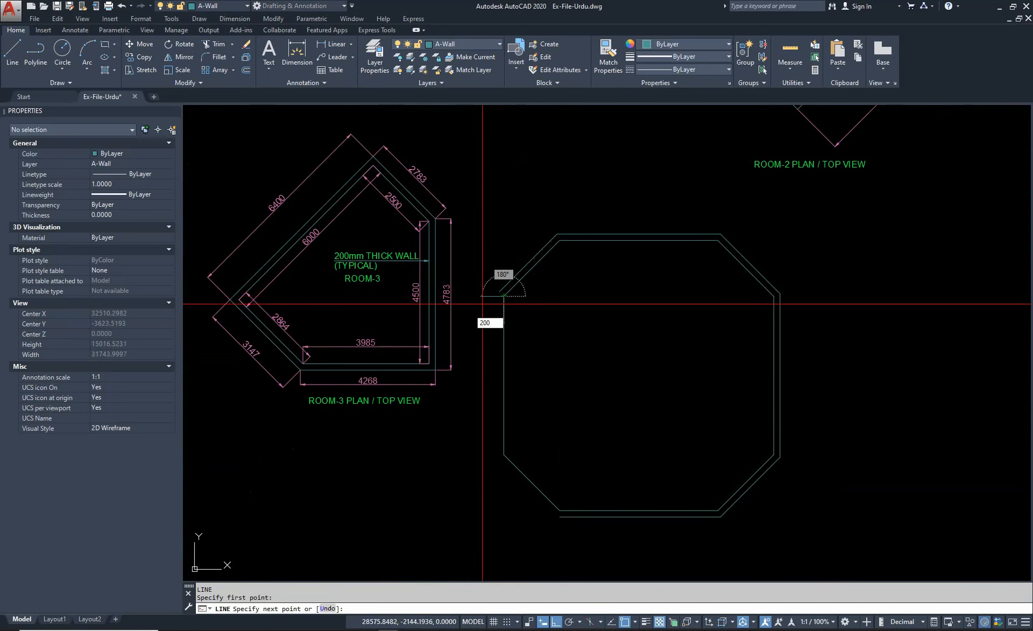
key("Escape")
type("l")
key("Return")
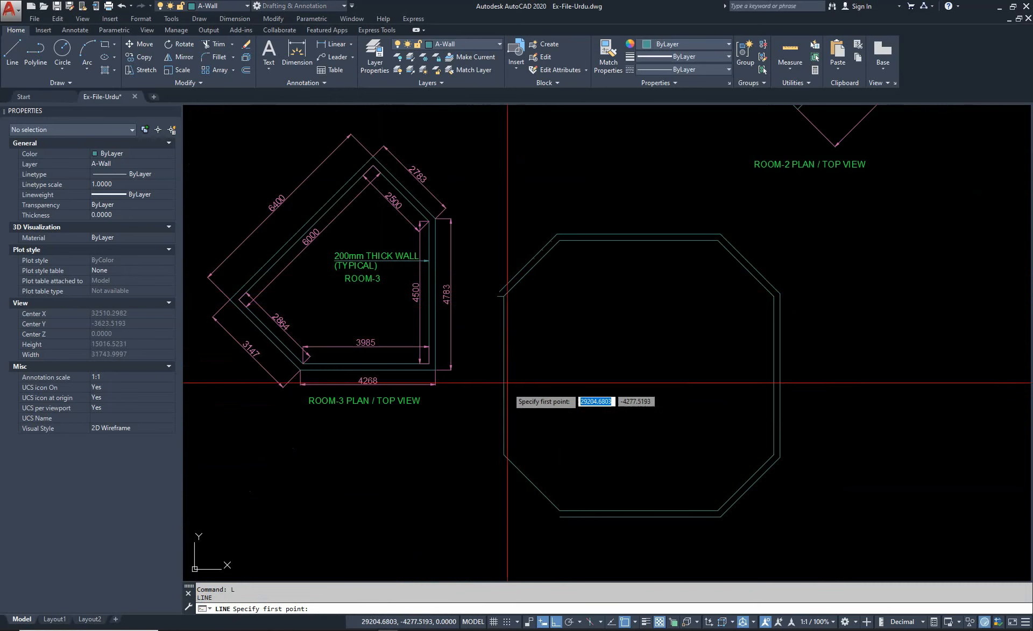
left_click(504, 455)
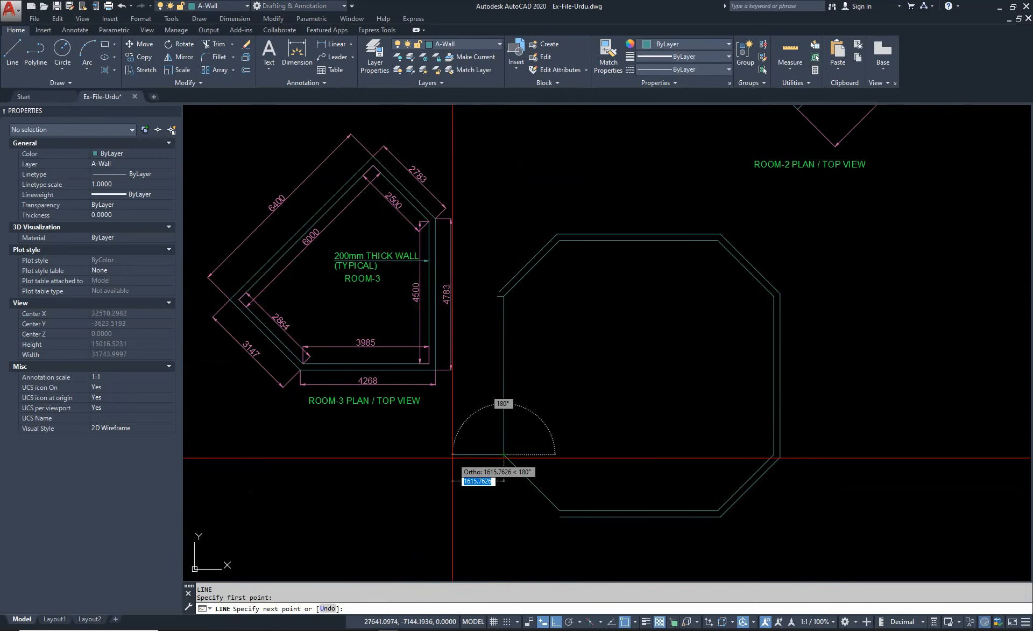
key("Return")
key("Escape")
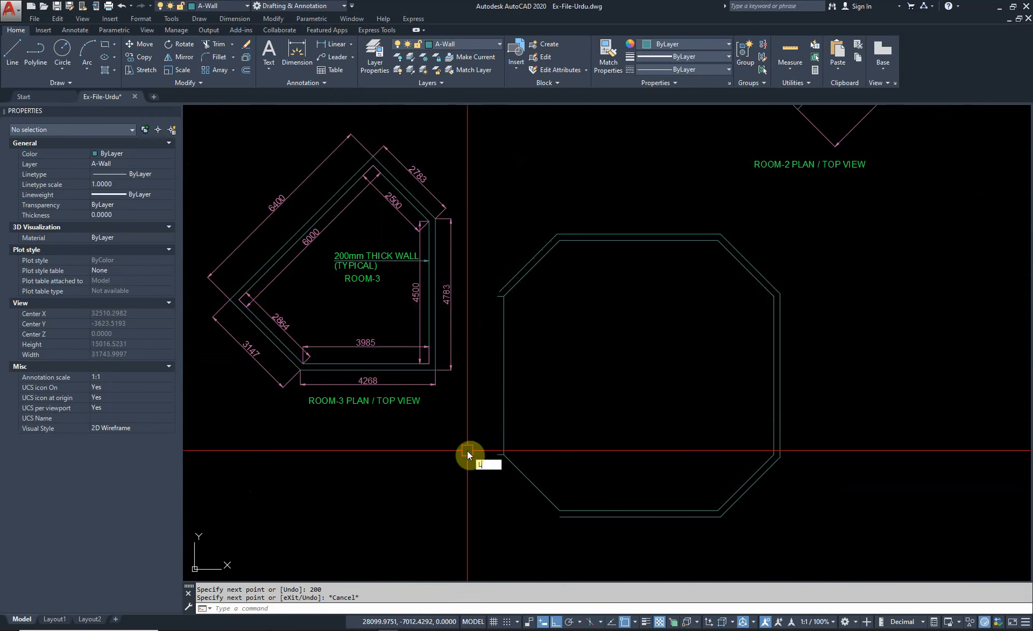
Draw the left outer wall line downward from the outer end of the upper horizontal marker, ending partway along the wall.
key("Return")
scroll(476, 296, "up", 2)
left_click(503, 409)
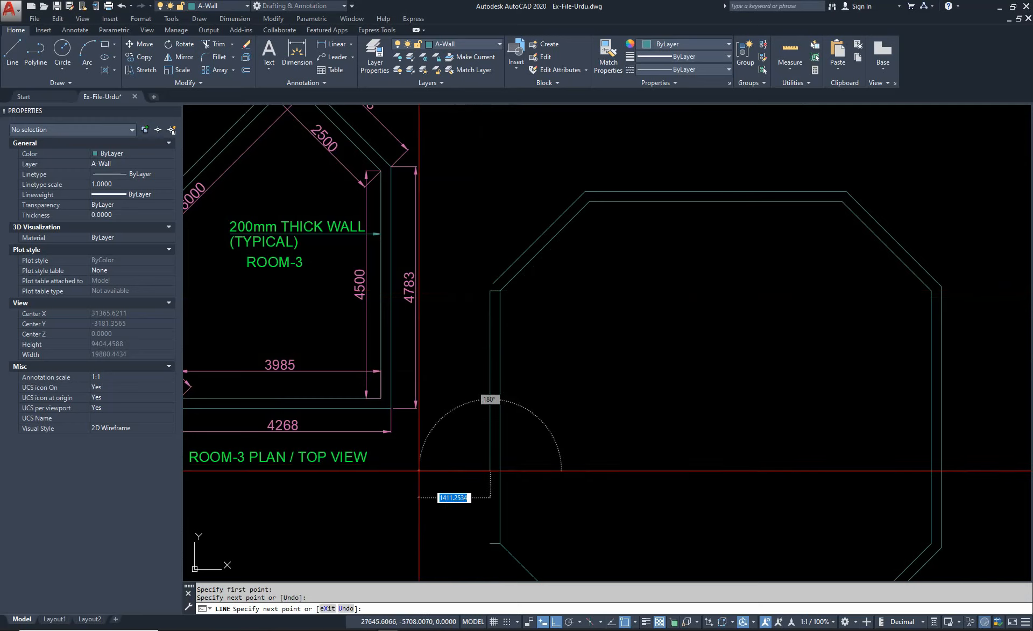
key("Escape")
key("Escape")
Erase the two 200 mm horizontal markers at the upper and lower ends of the left wall.
scroll(462, 324, "up", 2)
key("e")
key("Return")
left_click(489, 201)
left_click(650, 332)
key("Return")
scroll(424, 228, "down", 3)
key("Escape")
key("Escape")
key("e")
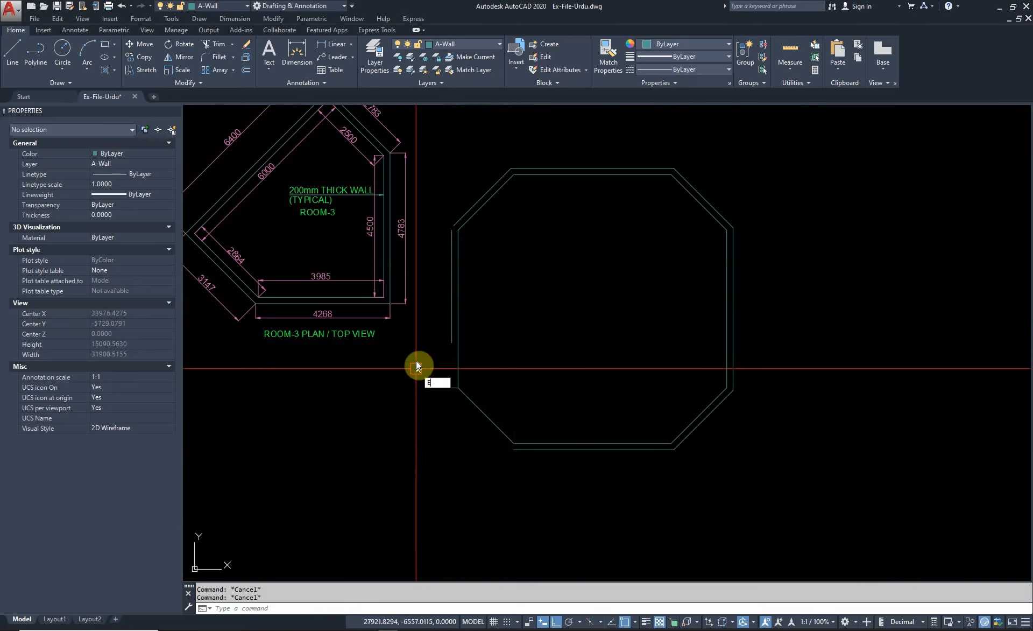
key("Return")
left_click(420, 358)
left_click(514, 406)
key("Return")
Fillet the left outer wall line with the upper-left outer diagonal at radius 0.
middle_click_drag(478, 331, 454, 428)
scroll(438, 339, "up", 2)
key("Escape")
key("f")
key("Return")
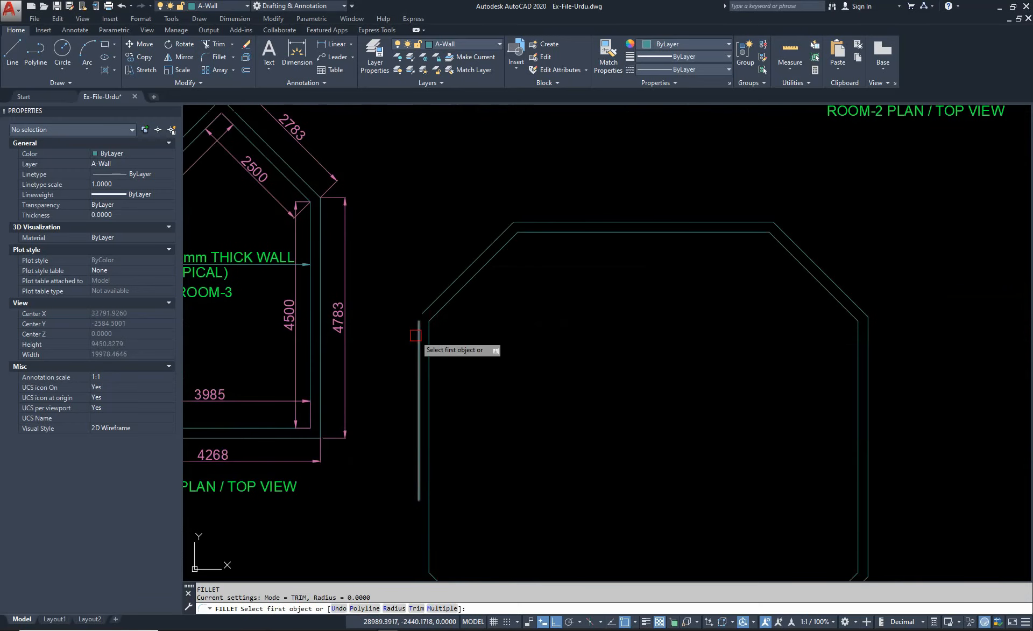
left_click(416, 335)
key("Escape")
key("Escape")
scroll(469, 355, "down", 4)
scroll(380, 380, "up", 4)
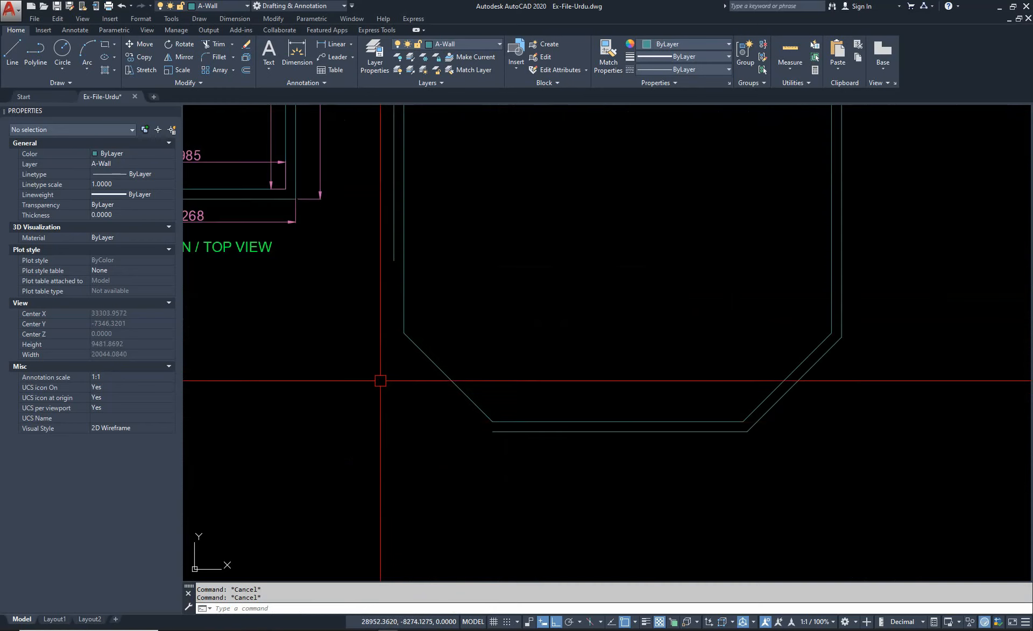
Draw 200 mm marker lines at 225° from both ends of the lower-left inner diagonal wall.
key("l")
key("Return")
left_click(404, 333)
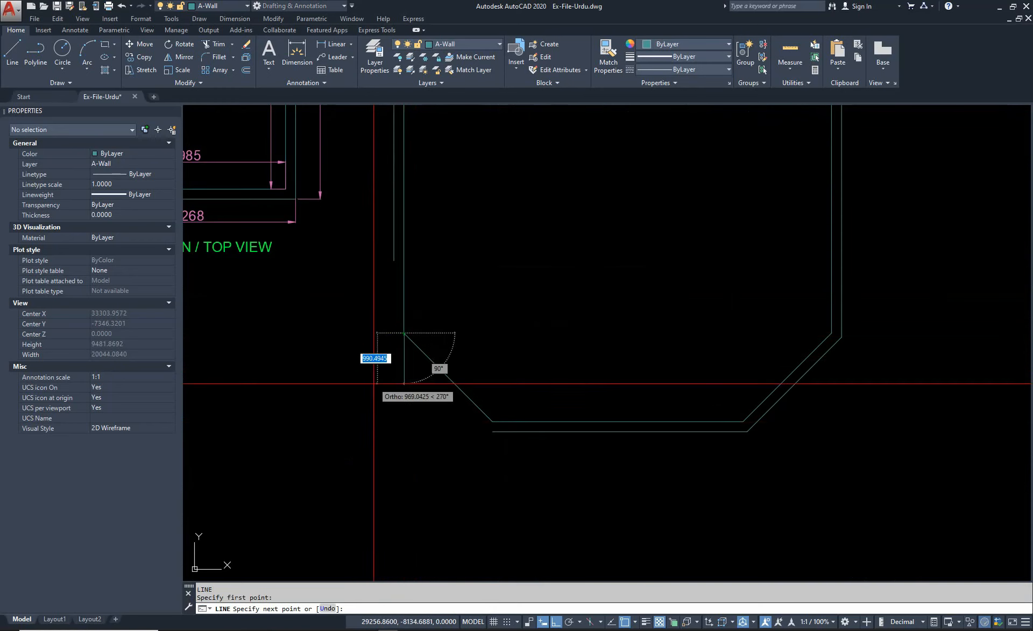
scroll(374, 384, "down", 4)
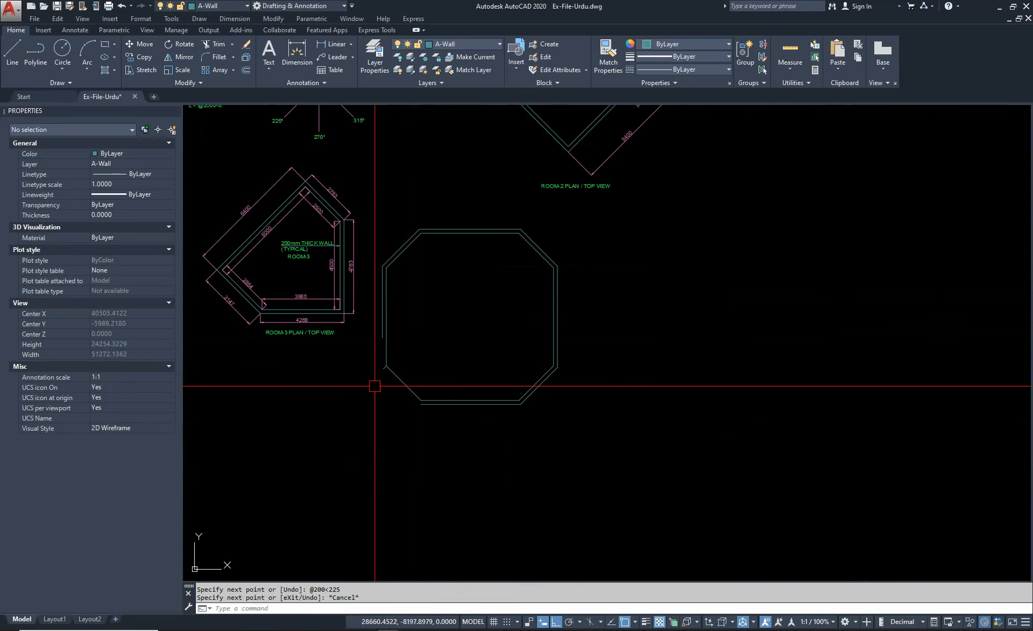
key("Escape")
key("Escape")
scroll(375, 386, "up", 4)
type("L")
key("Return")
left_click(466, 420)
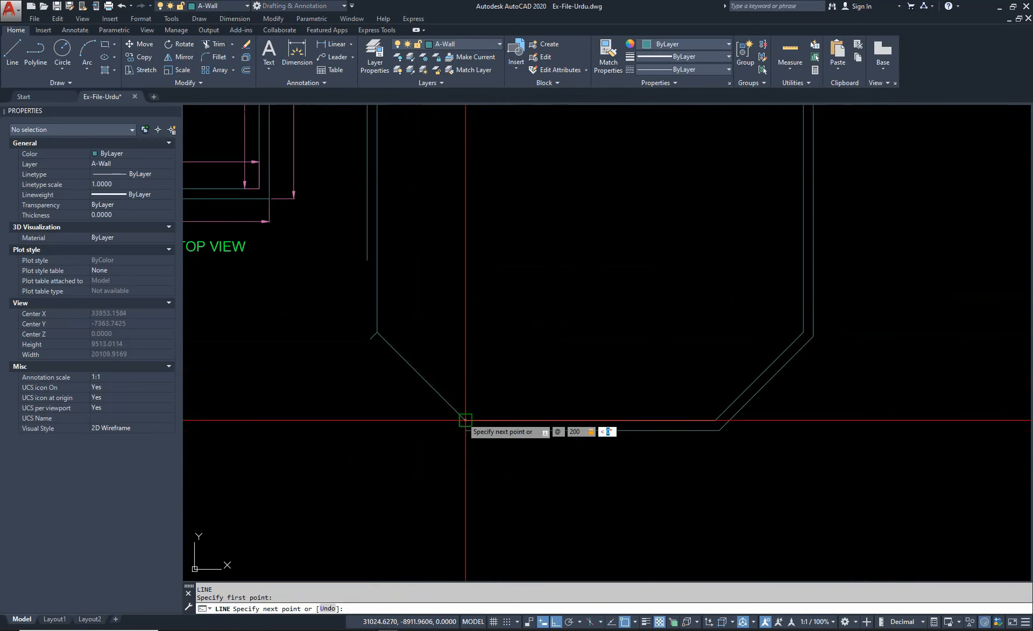
key("Escape")
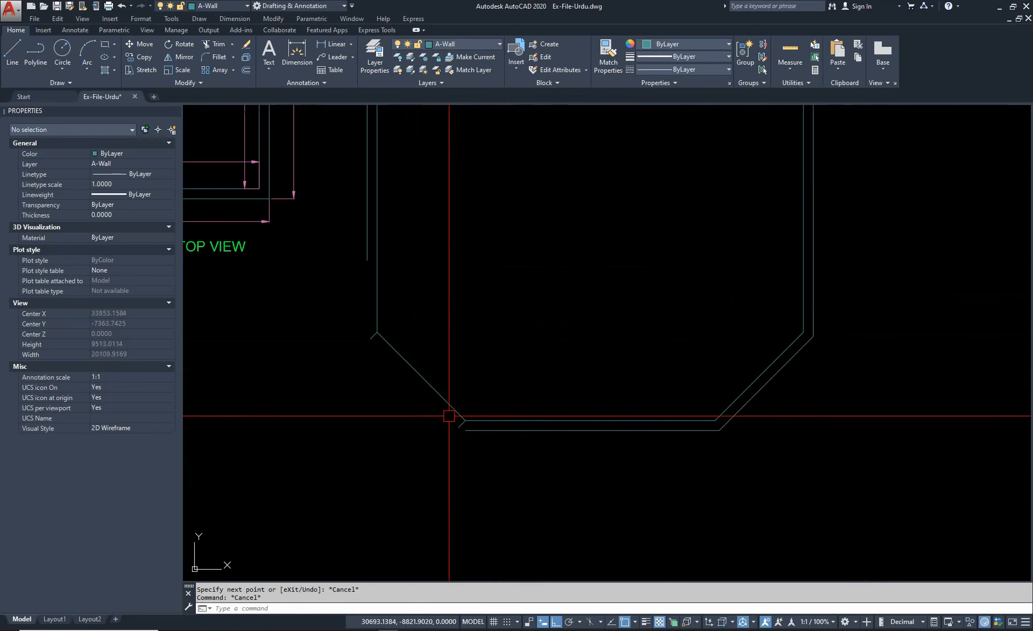
Connect the outer ends of the two 225° markers with a line to form the lower-left outer diagonal wall.
type("L")
key("Return")
scroll(430, 376, "up", 6)
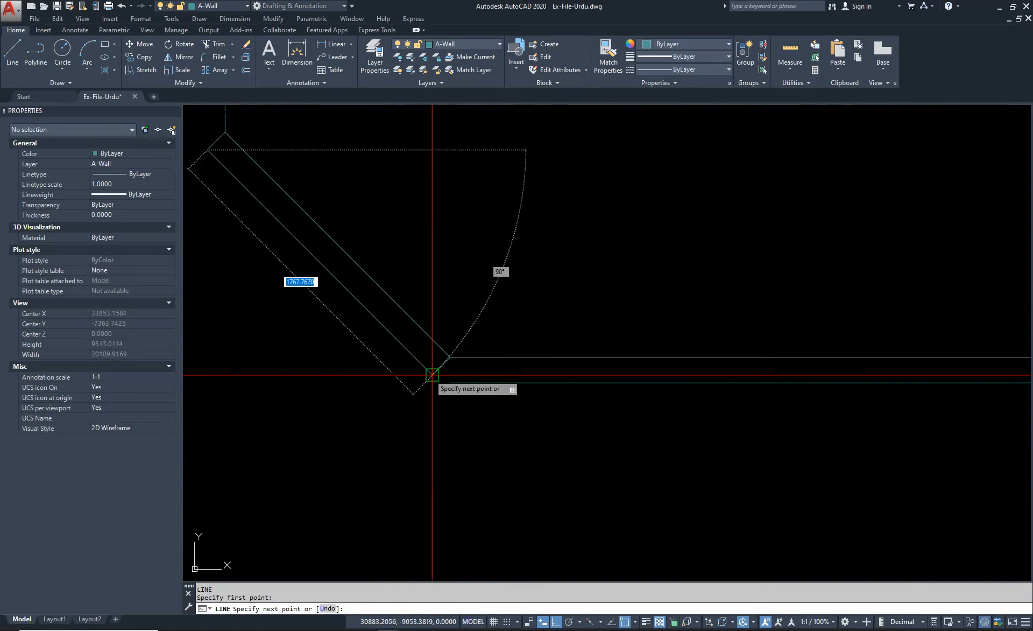
key("Escape")
Erase the 200 mm marker at the lower end of the lower-left diagonal wall.
type("E")
key("Return")
left_click(442, 365)
key("Return")
key("Escape")
Fillet the lower-left outer diagonal with the bottom outer wall line at radius 0.
scroll(431, 379, "down", 3)
key("f")
key("Return")
left_click(416, 371)
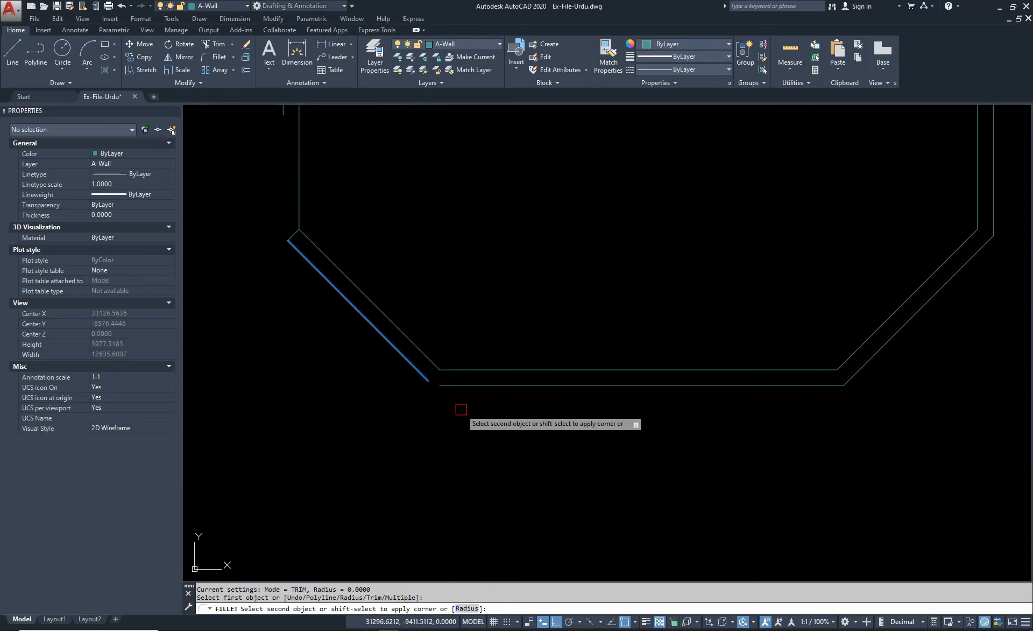
left_click(469, 386)
key("Escape")
scroll(416, 409, "down", 3)
Fillet the left outer wall line with the lower-left outer diagonal at radius 0.
scroll(366, 346, "up", 4)
key("space")
left_click(380, 359)
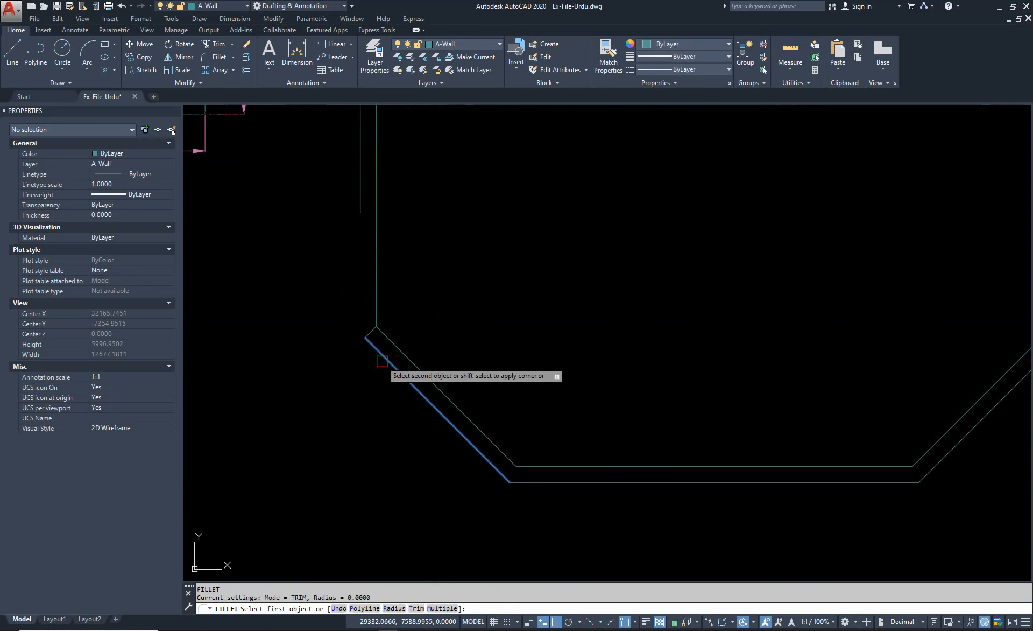
left_click(354, 206)
key("Escape")
key("space")
left_click(359, 220)
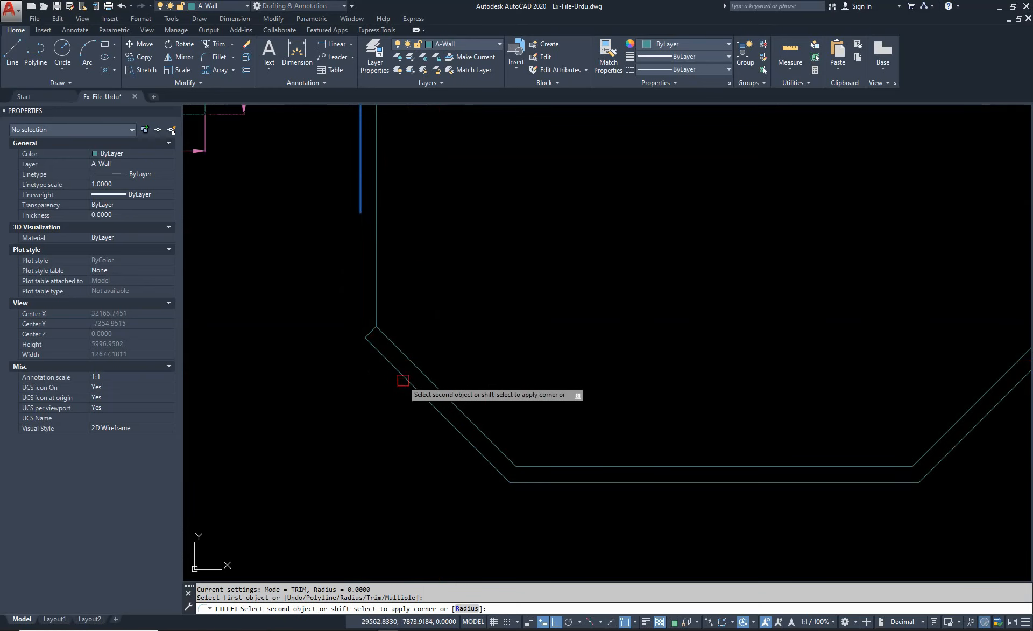
left_click(398, 371)
key("Escape")
key("Escape")
Erase the 200 mm marker at the upper end of the lower-left diagonal wall.
type("e")
key("space")
left_click(350, 289)
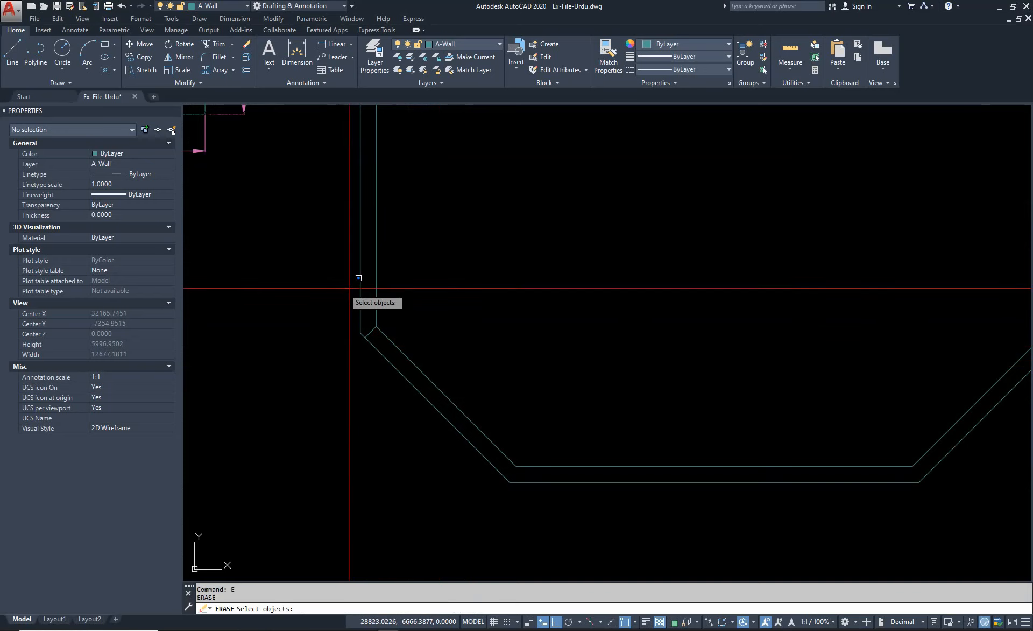
left_click(457, 373)
key("space")
scroll(439, 373, "down", 5)
middle_click_drag(581, 342, 541, 407)
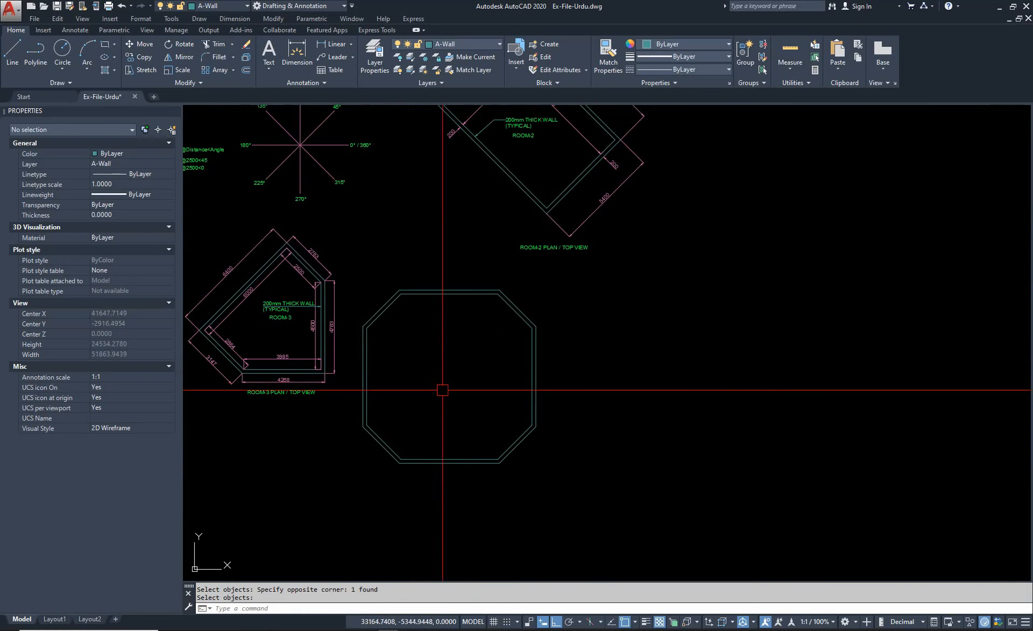
Restore the drawing window to a reduced size so it sits beside the MWD-01.1.01-05 PDF sheet.
left_click(1015, 8)
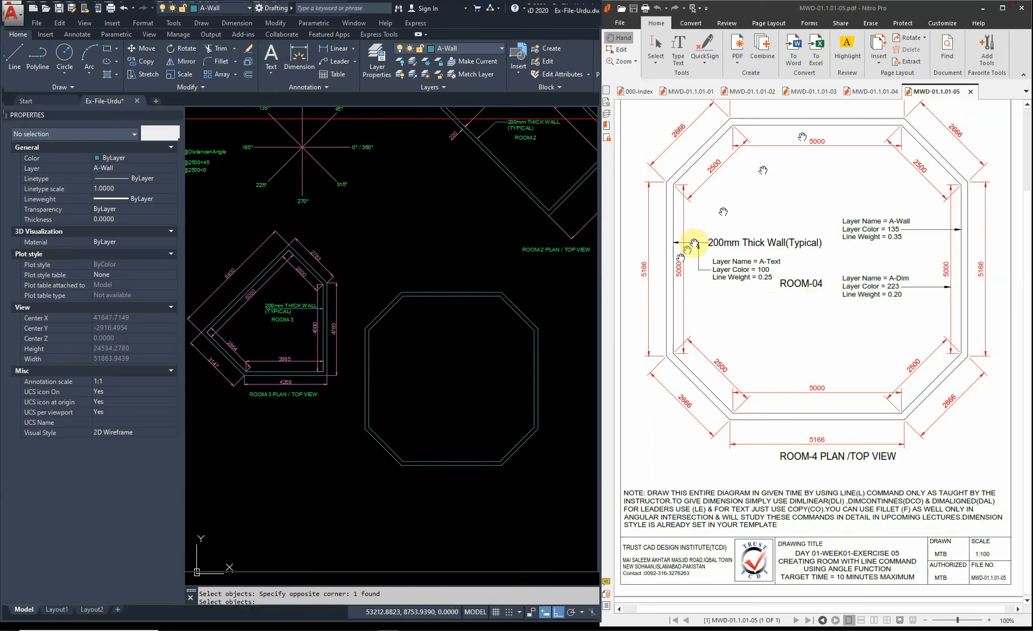
key("Escape")
key("Escape")
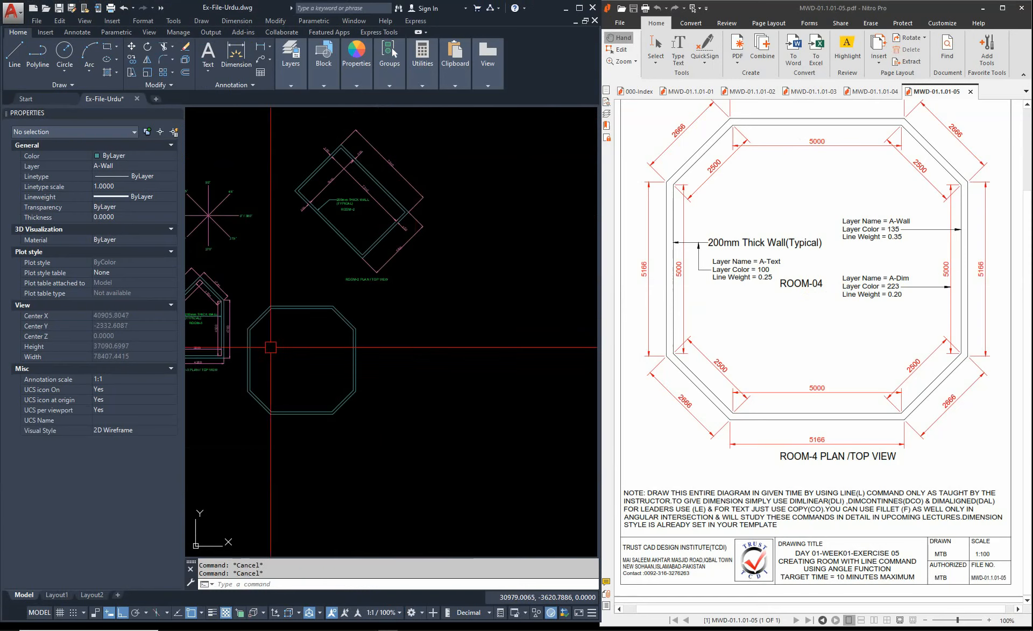
Copy the template leader, its two TEMPLATE texts and the 5000 template dimension to the space below the octagonal room.
middle_click_drag(270, 346, 437, 349)
scroll(437, 349, "down", 5)
scroll(291, 328, "up", 7)
scroll(247, 294, "up", 5)
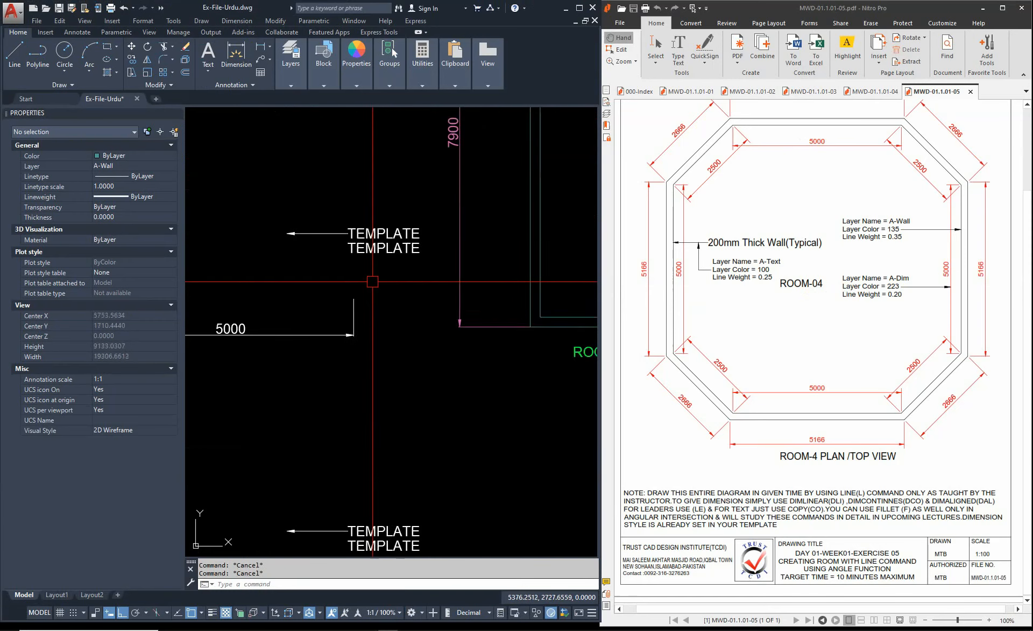
scroll(300, 323, "down", 2)
scroll(299, 323, "up", 2)
left_click(437, 199)
key("Escape")
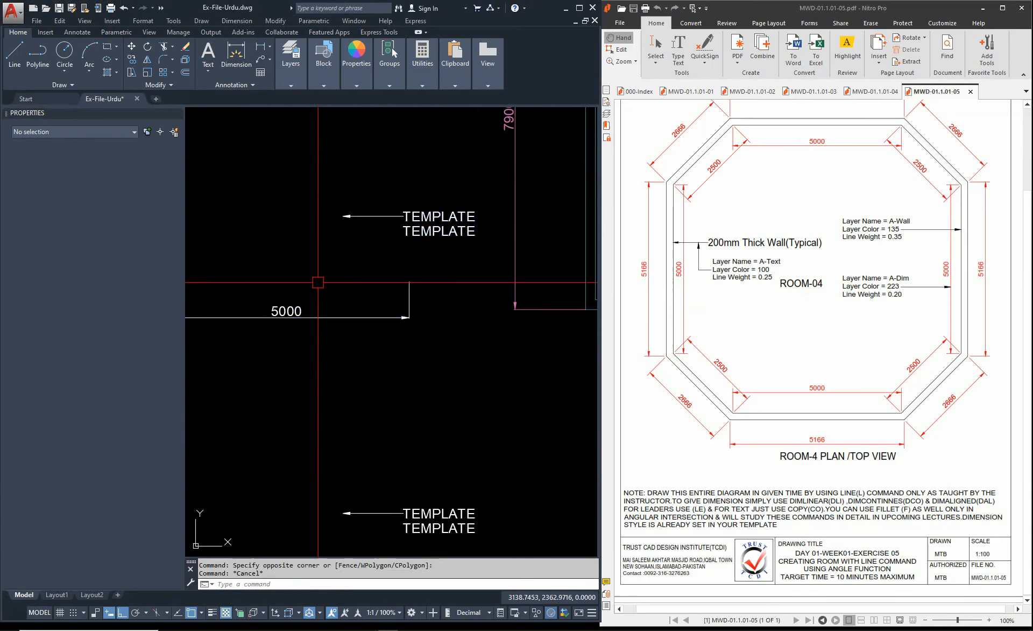
scroll(331, 282, "down", 2)
type("co")
key("space")
left_click(388, 203)
left_click(268, 342)
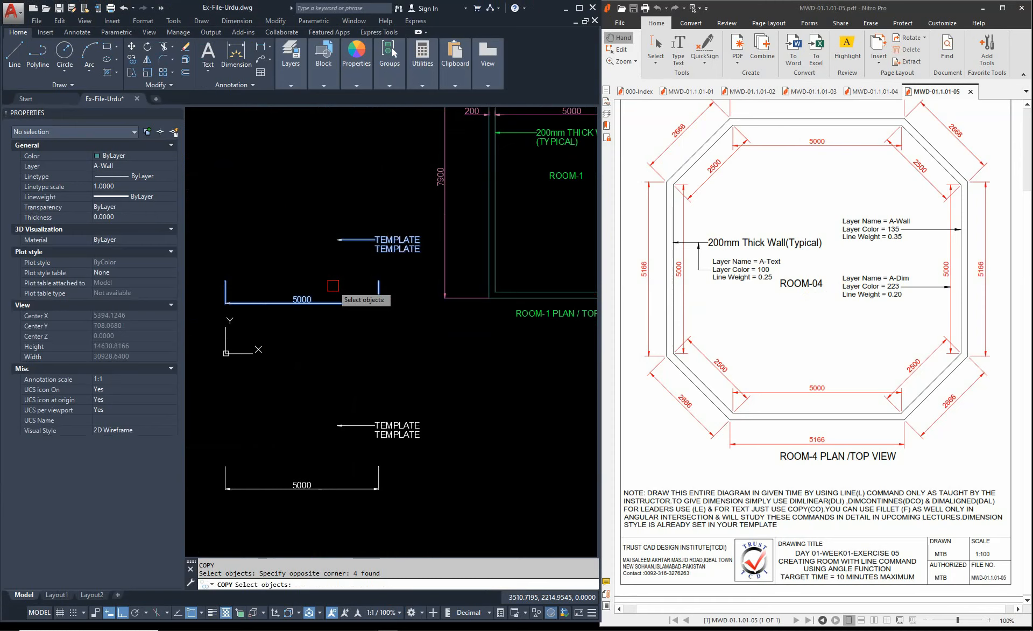
key("space")
left_click(417, 285)
scroll(269, 229, "down", 10)
scroll(366, 248, "up", 8)
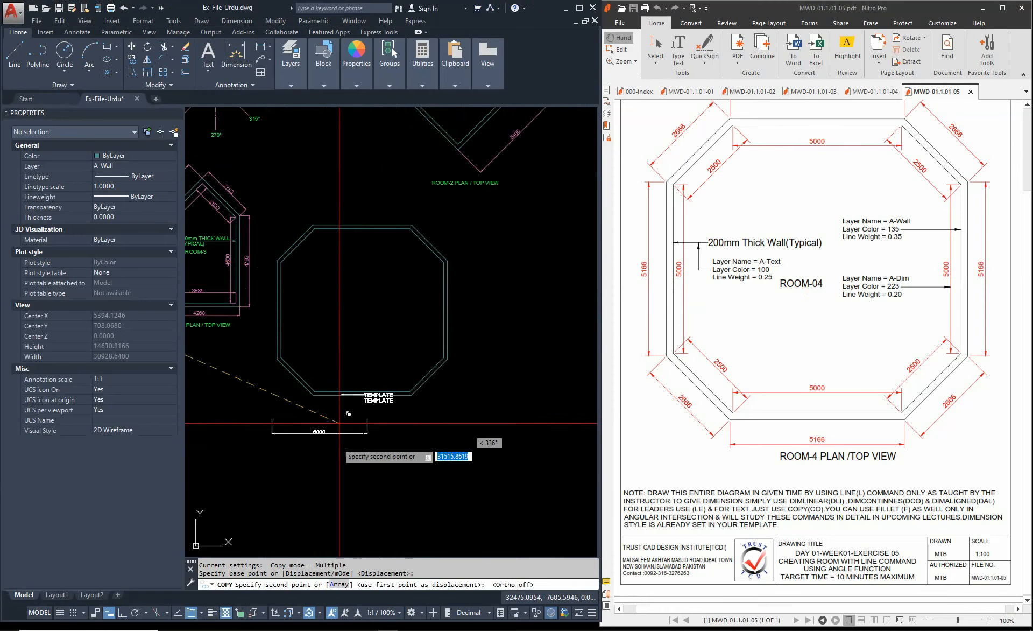
key("Escape")
Copy one line of the TEMPLATE text from below the octagon into the middle of the room.
type("c")
scroll(376, 438, "up", 2)
type("o")
key("space")
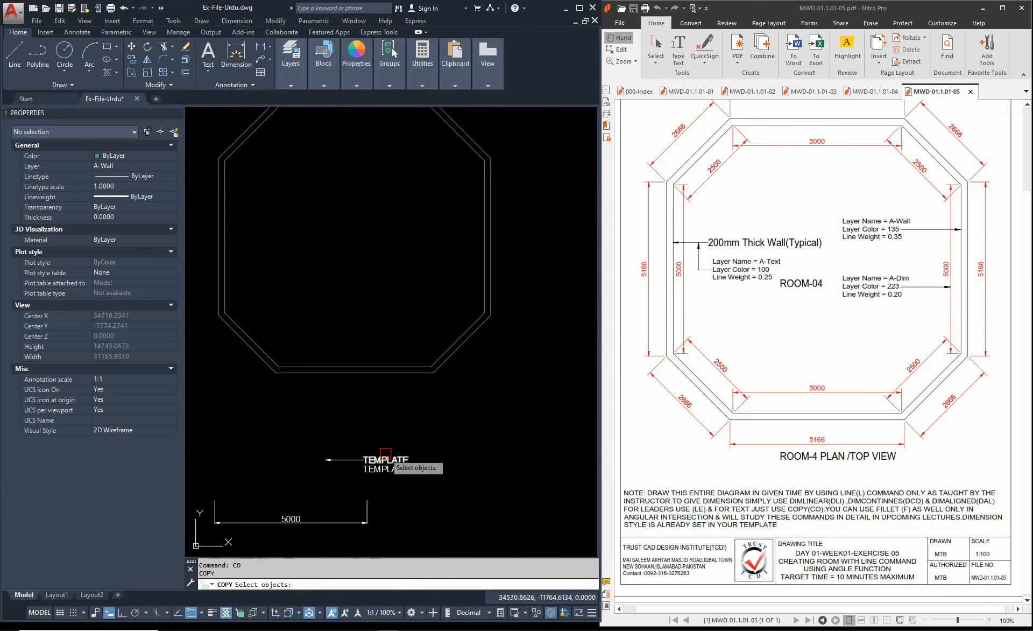
key("space")
left_click(363, 459)
scroll(347, 267, "up", 2)
scroll(355, 234, "down", 2)
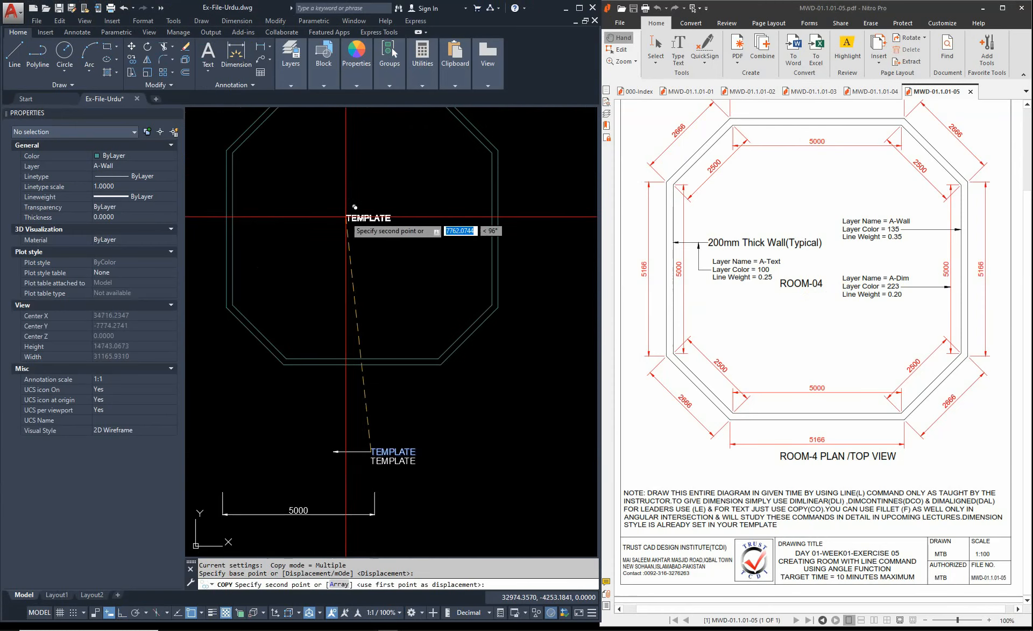
left_click(336, 213)
key("Escape")
Change the text inside the octagon to ROOM-4.
double_click(350, 214)
type("R")
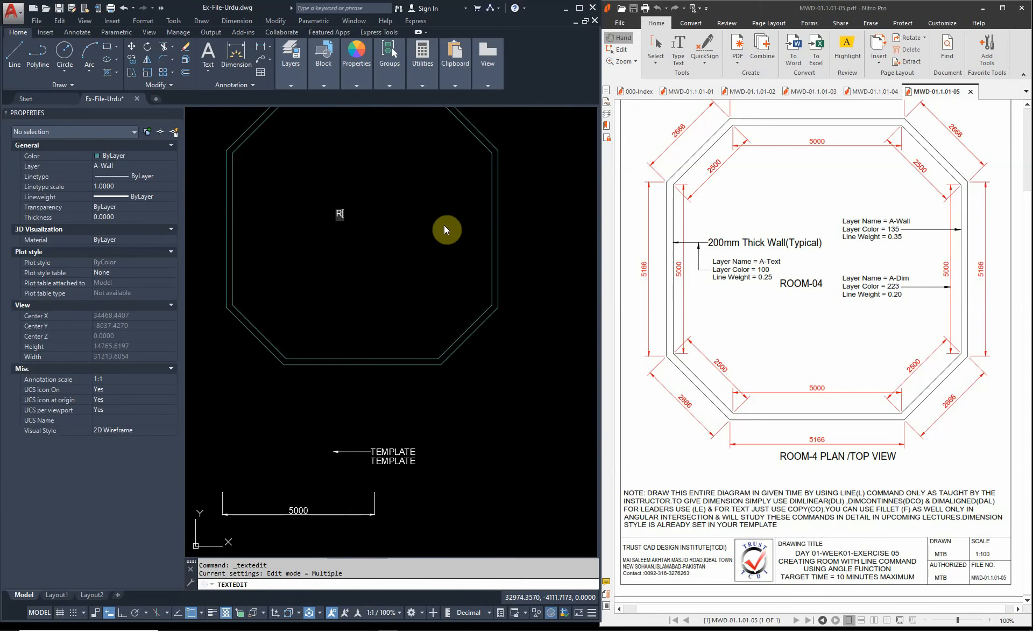
type("OOM-4")
key("Return")
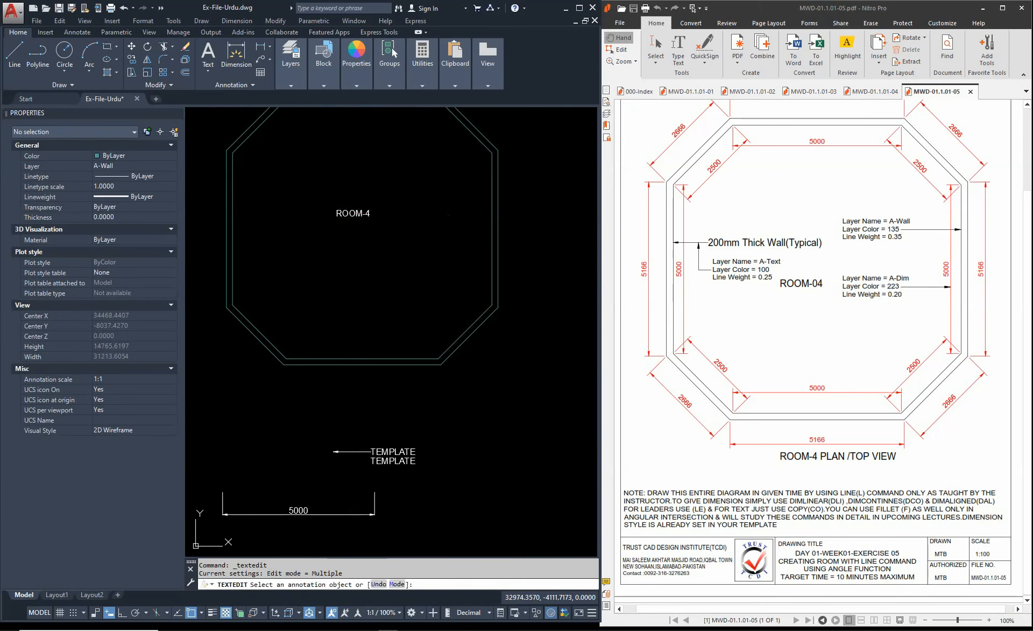
key("Escape")
key("Escape")
Copy the ROOM-4 label to just below the bottom outer wall.
type("co")
key("space")
left_click(356, 213)
key("space")
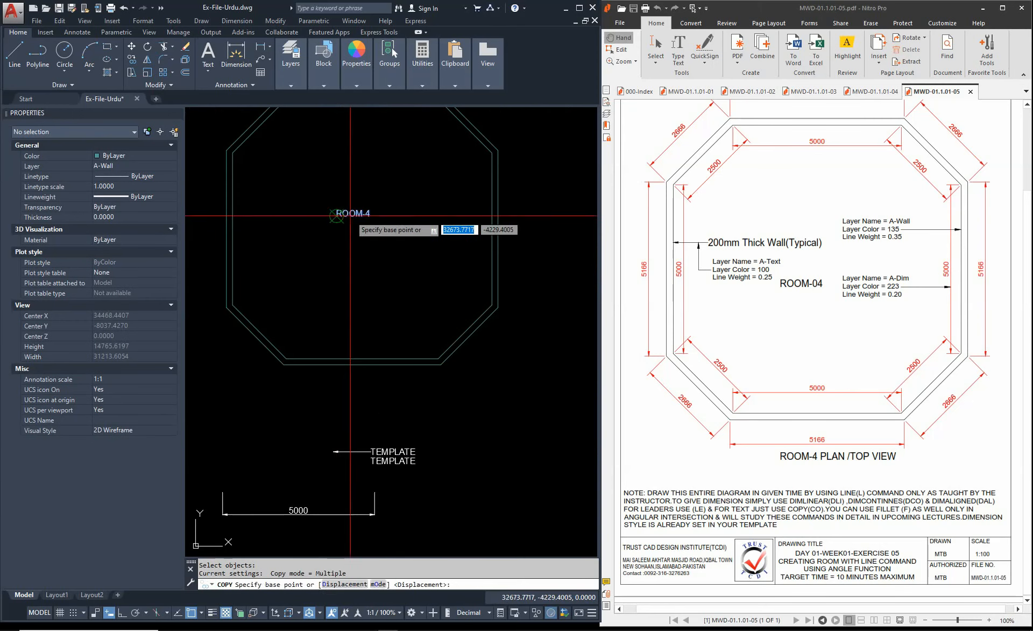
left_click(336, 216)
left_click(307, 386)
key("Escape")
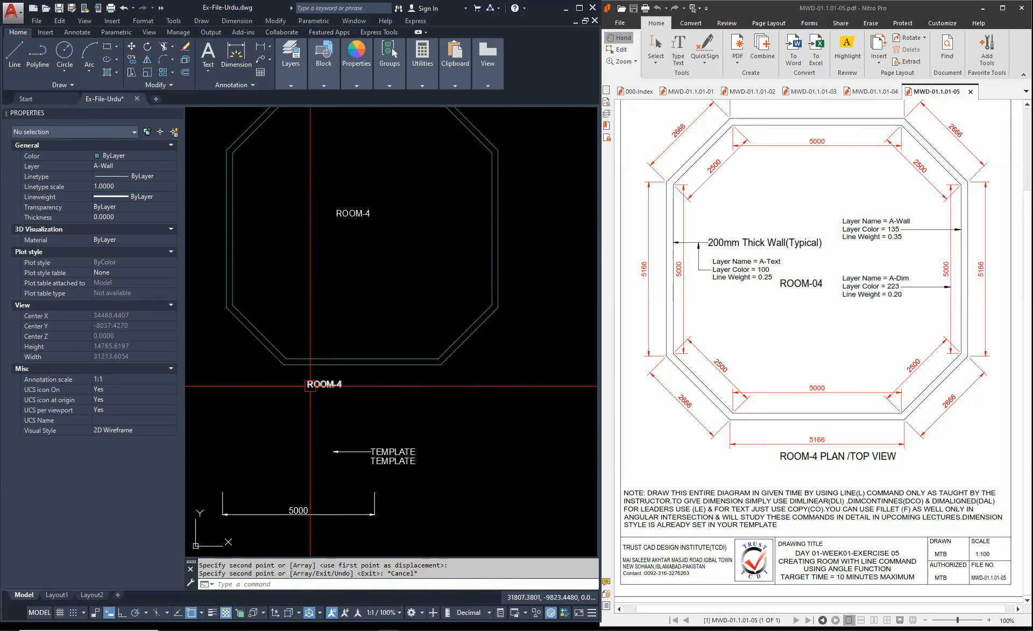
left_click(310, 386)
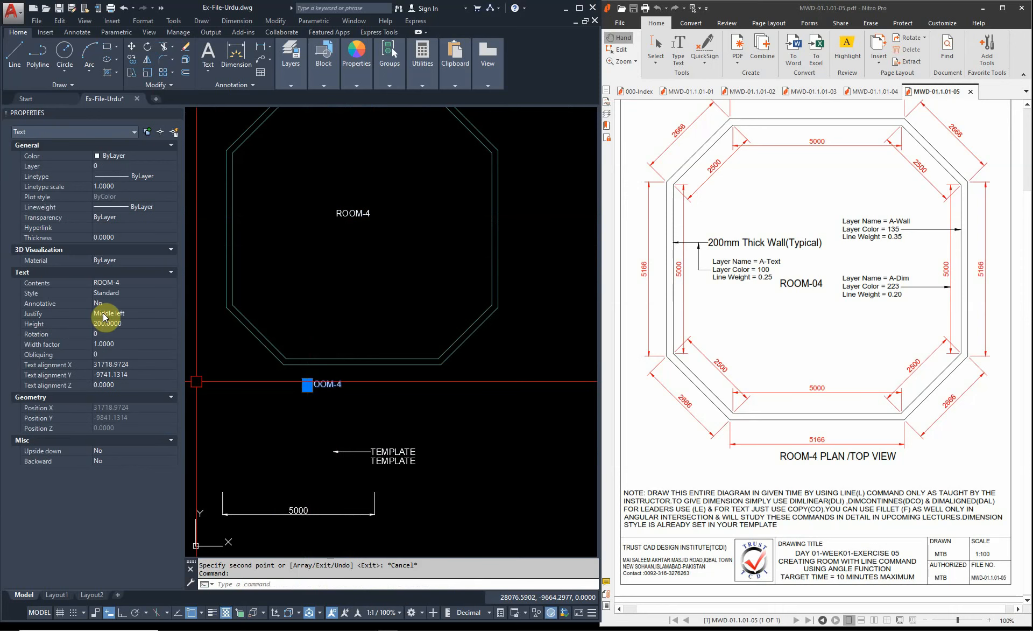
double_click(328, 386)
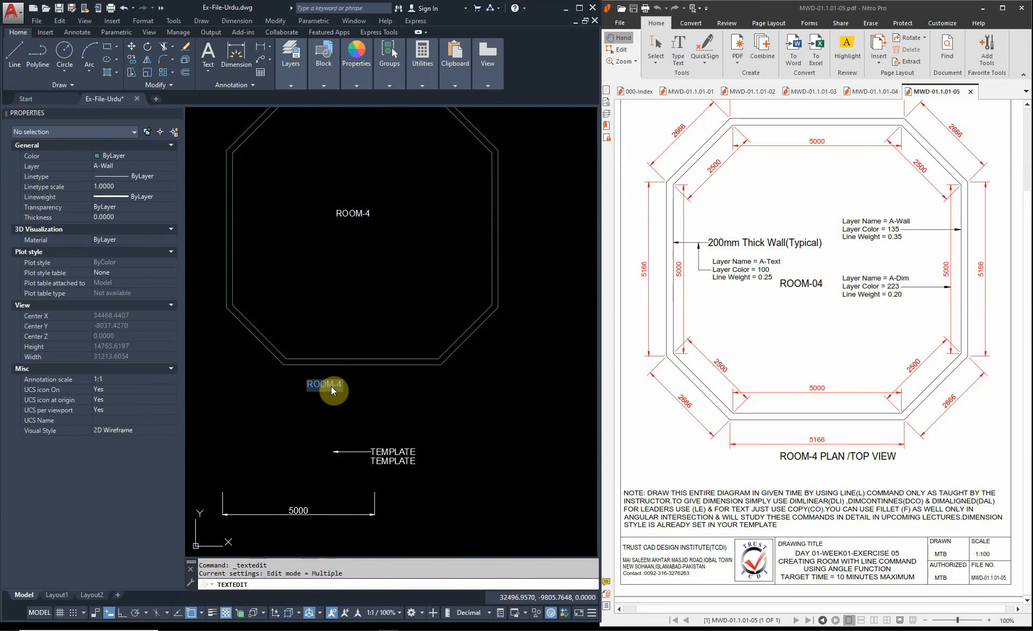
type("FSDFDSFS")
key("Escape")
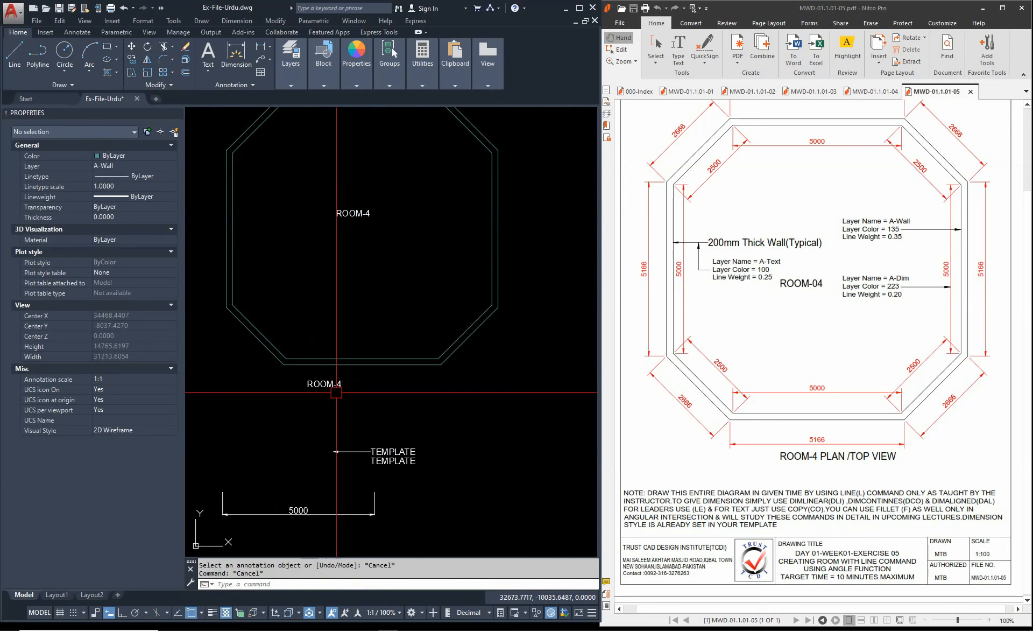
key("Escape")
Set the justification of the ROOM-4 label below the bottom wall to Middle center.
type("m")
key("Return")
left_click(335, 384)
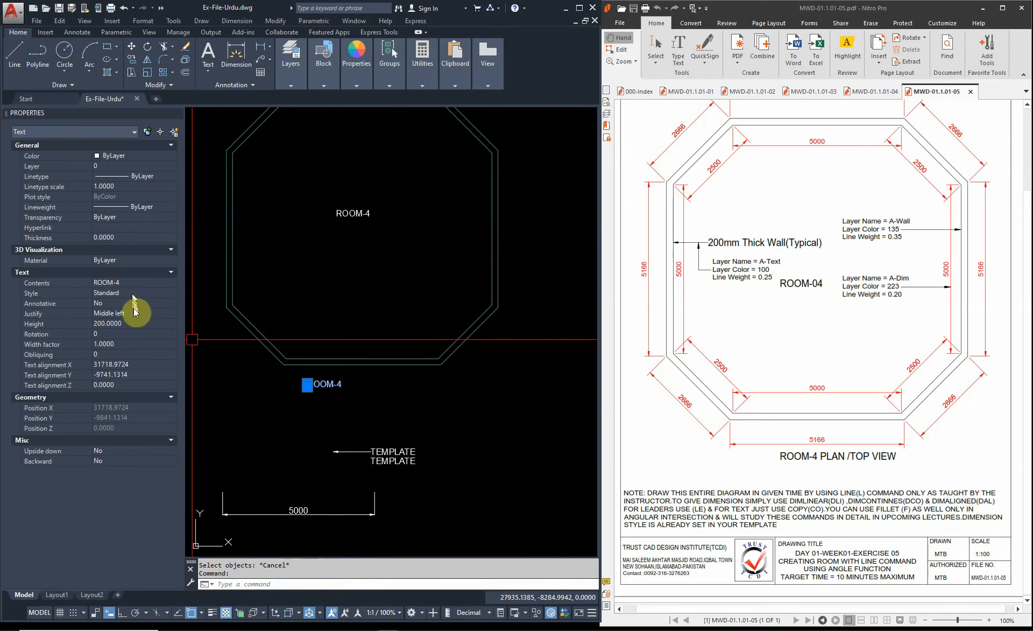
left_click(154, 313)
left_click(154, 372)
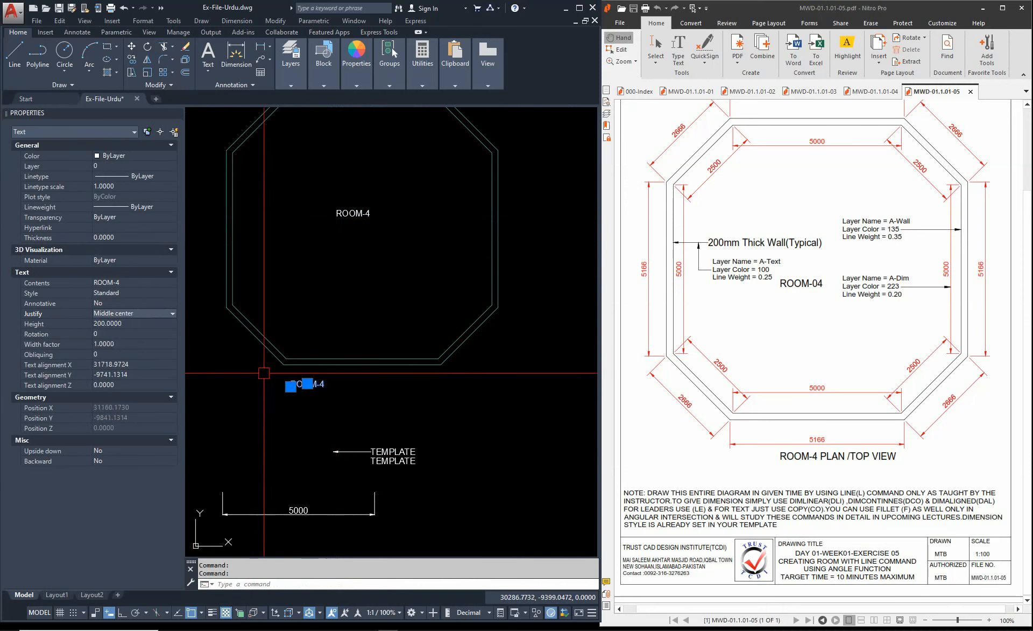
key("Escape")
Move the lower ROOM-4 label so it is centred beneath the bottom wall.
scroll(305, 384, "up", 2)
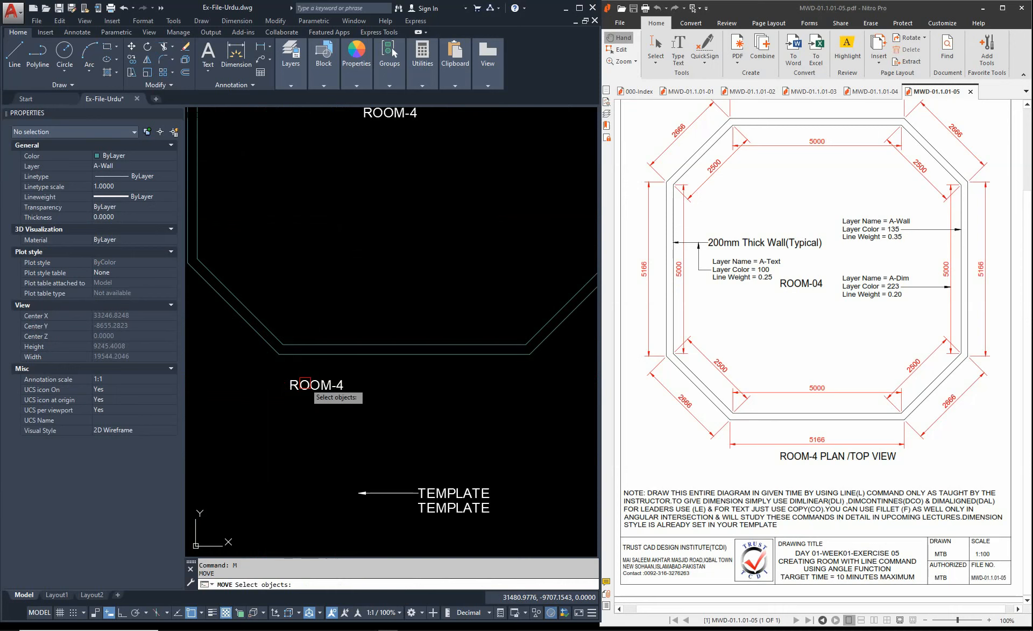
left_click(320, 383)
key("Return")
left_click(321, 431)
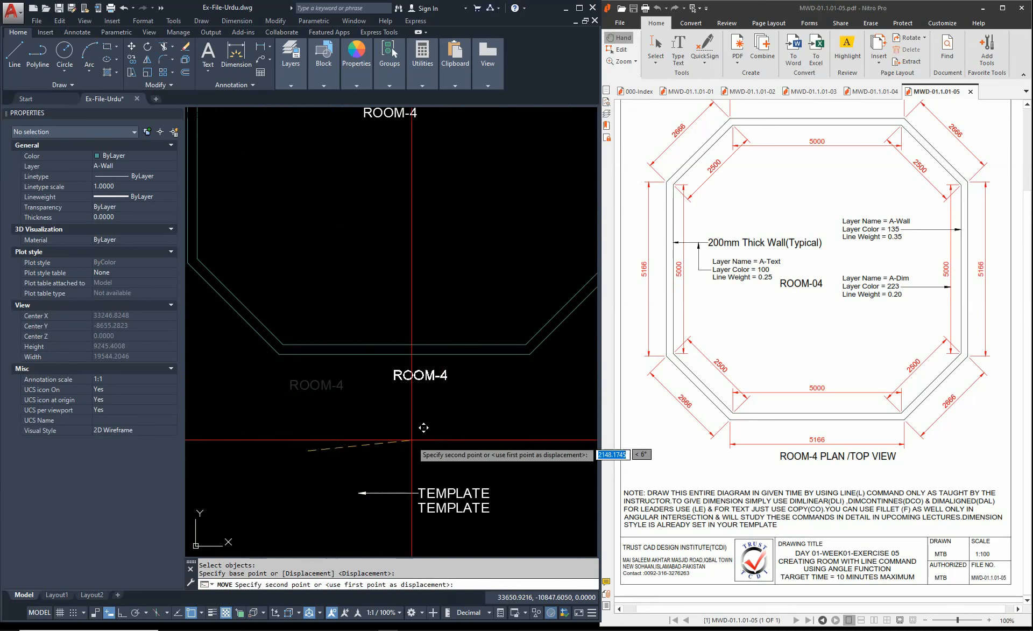
left_click(407, 429)
Change the label below the bottom wall to ROOM-4 PLAN / TOP VIEW.
double_click(425, 391)
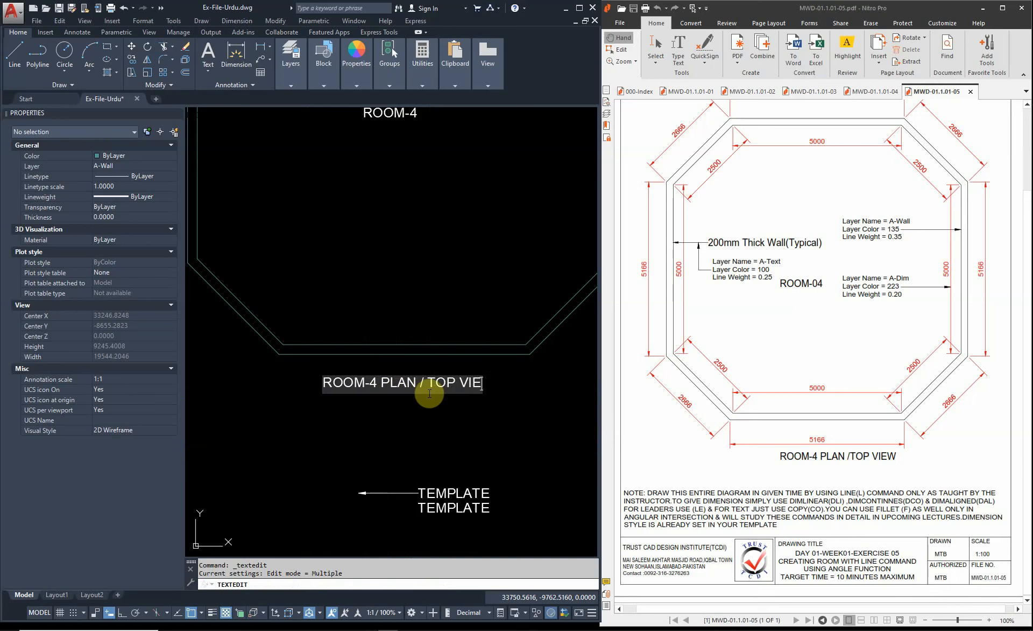
key("Escape")
key("Escape")
Draw a horizontal quick leader from the left inner wall line into the room, without leader text.
scroll(369, 408, "down", 4)
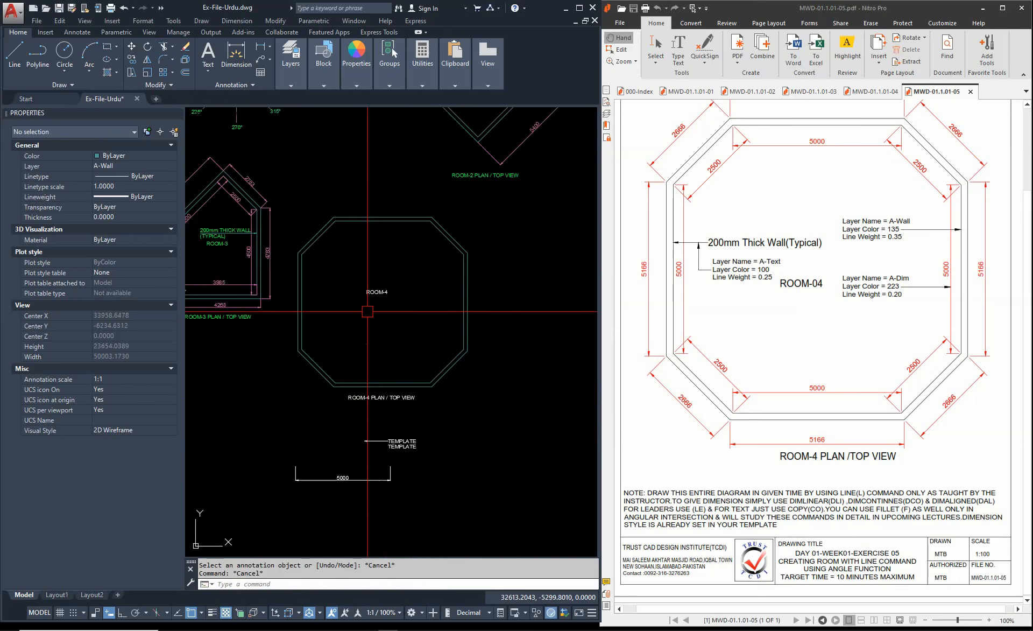
middle_click_drag(384, 284, 387, 303)
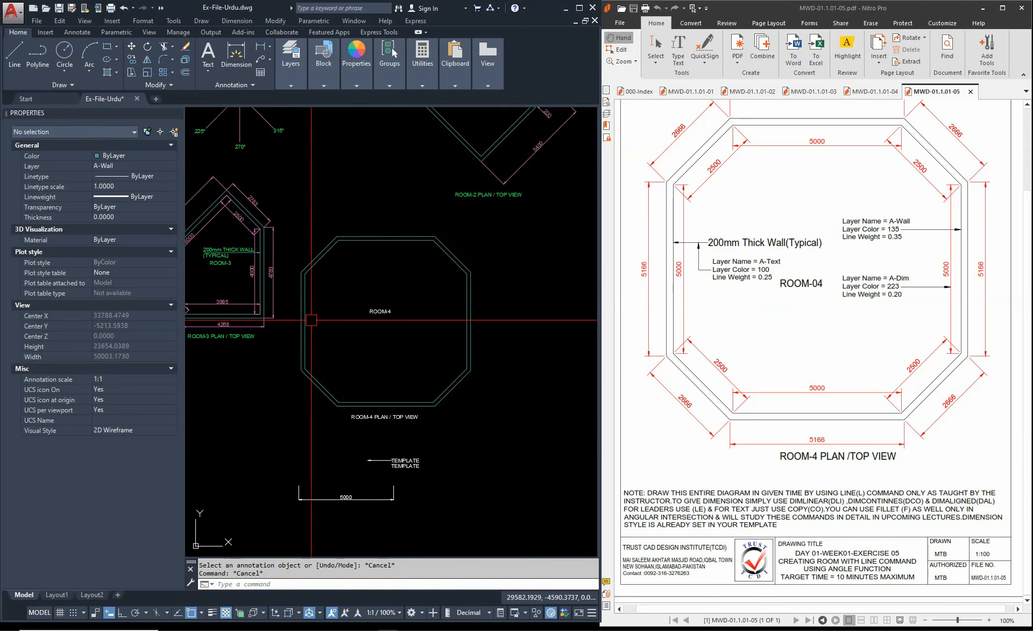
type("LATE")
key("Return")
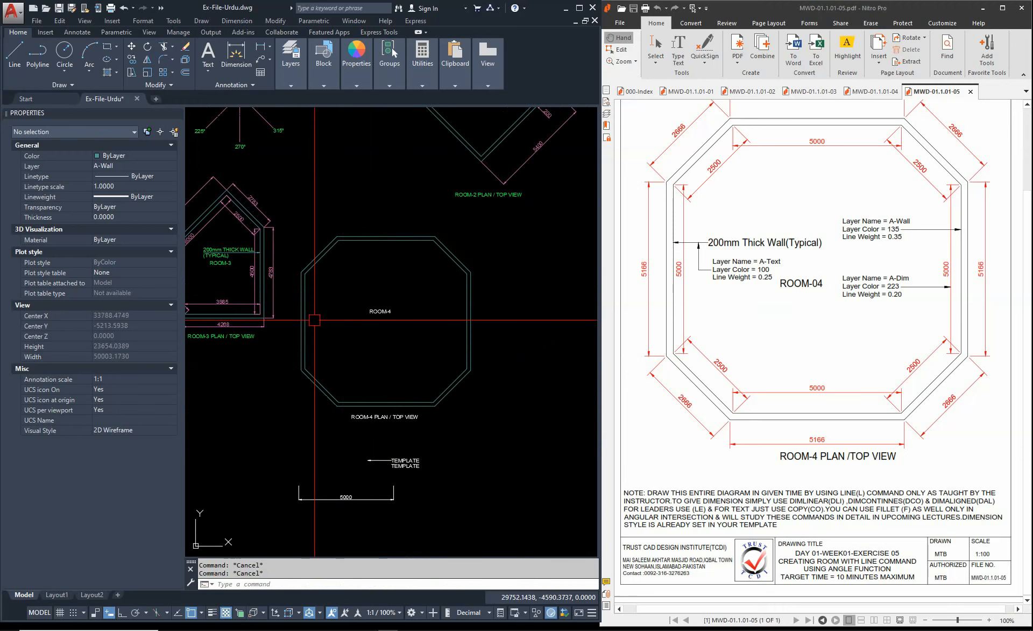
scroll(315, 320, "up", 3)
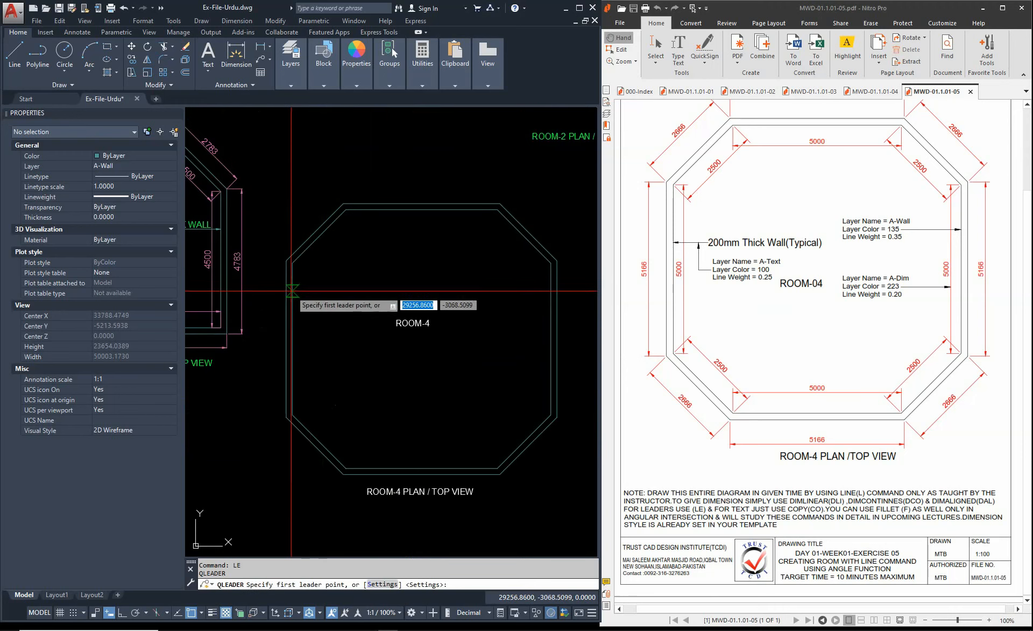
left_click(292, 293)
scroll(323, 305, "up", 3)
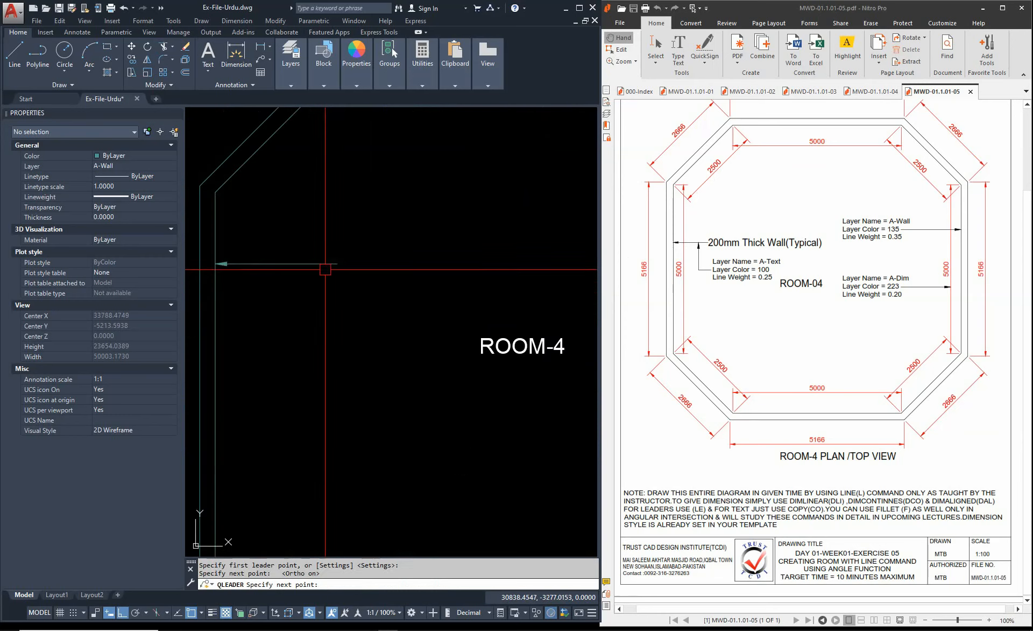
key("Escape")
key("Escape")
scroll(345, 323, "down", 5)
scroll(377, 395, "up", 3)
type("CO")
key("Return")
left_click(459, 438)
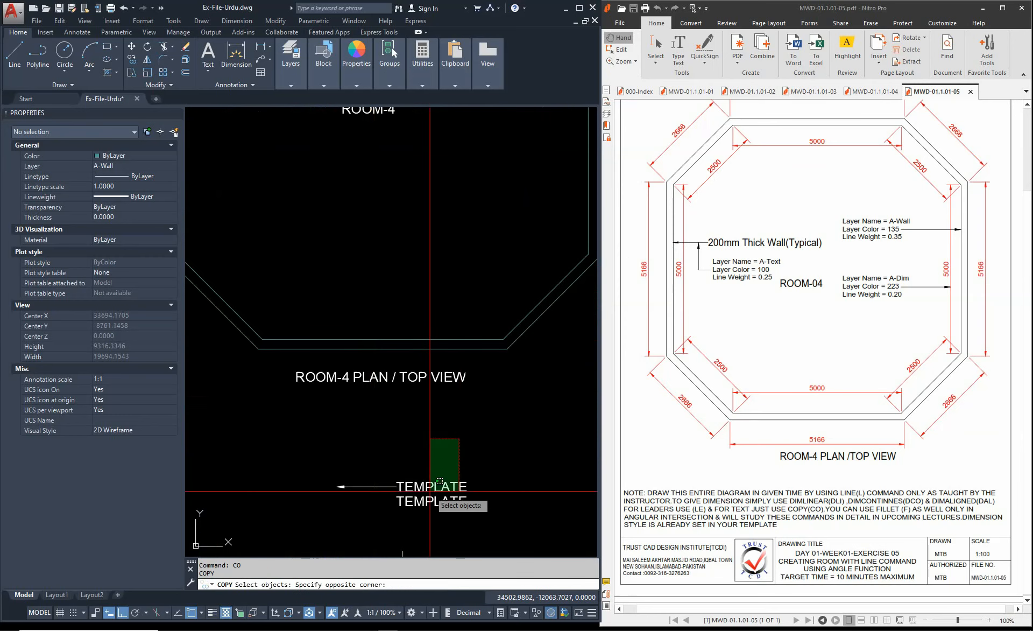
left_click(394, 524)
key("Return")
scroll(431, 514, "up", 4)
key("Escape")
Copy both lines of the TEMPLATE text from below the plan to the end of the new wall leader.
type("C")
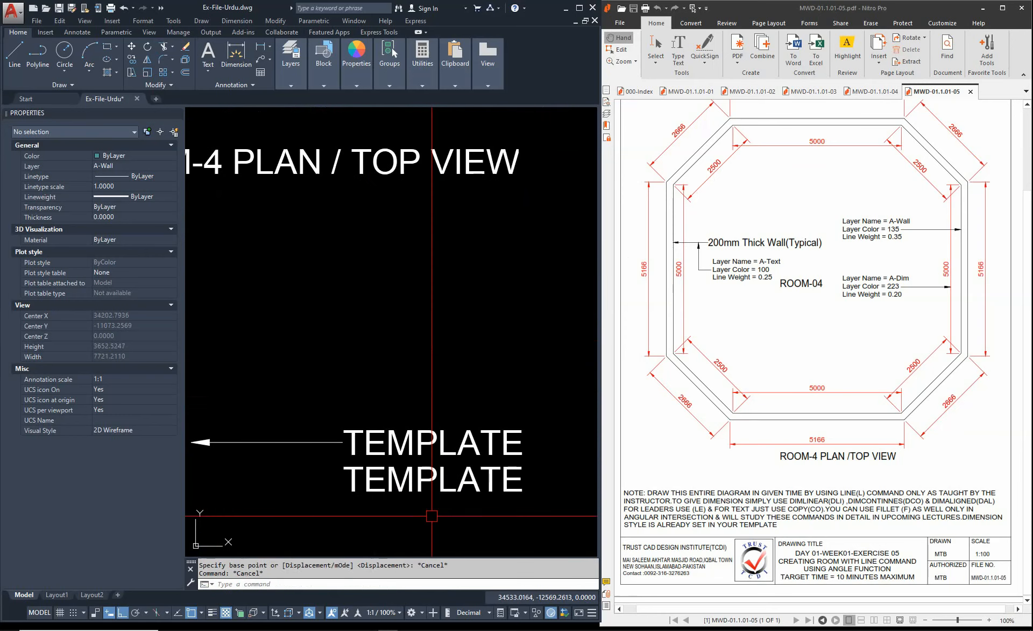
type("O")
key("Return")
left_click(439, 514)
left_click(370, 385)
key("Return")
left_click(344, 442)
scroll(425, 495, "down", 5)
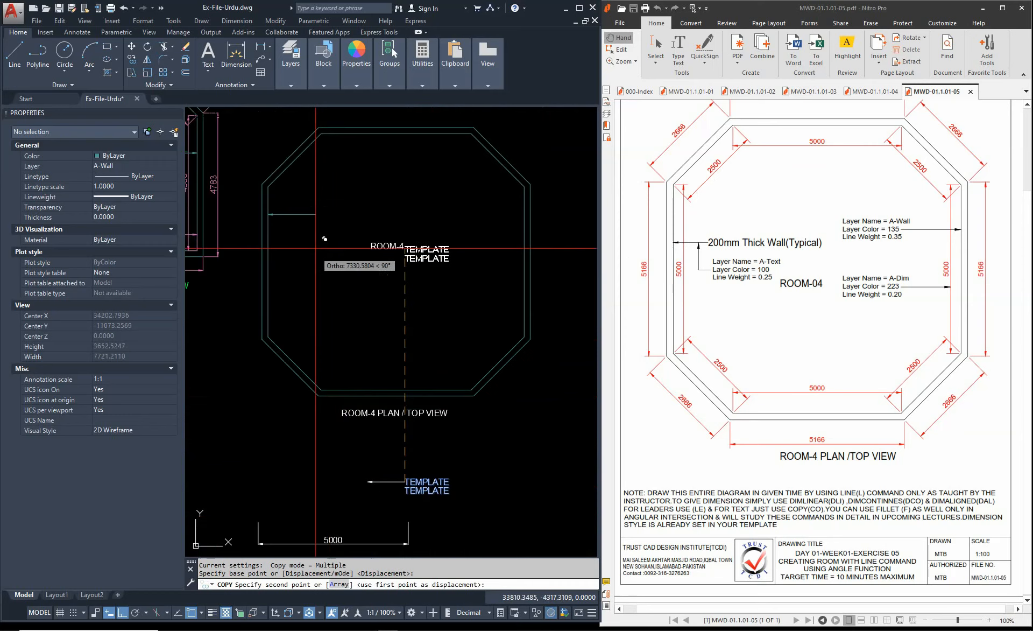
scroll(316, 238, "up", 4)
left_click(316, 177)
key("Escape")
key("Escape")
scroll(329, 178, "down", 6)
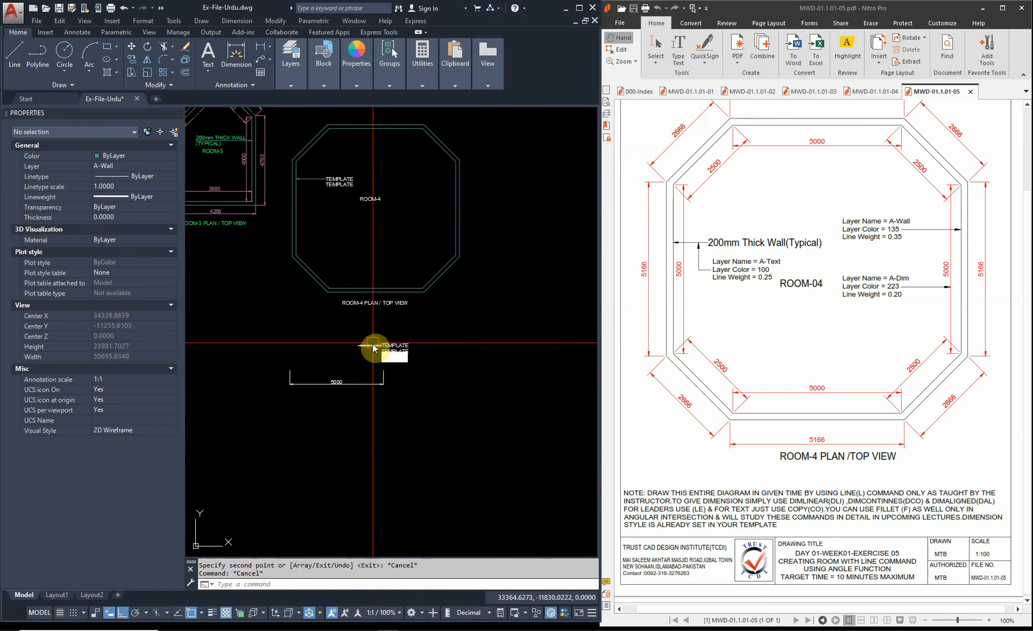
type("MA")
key("Return")
middle_click_drag(327, 189, 364, 313)
scroll(364, 314, "up", 2)
key("Escape")
key("Escape")
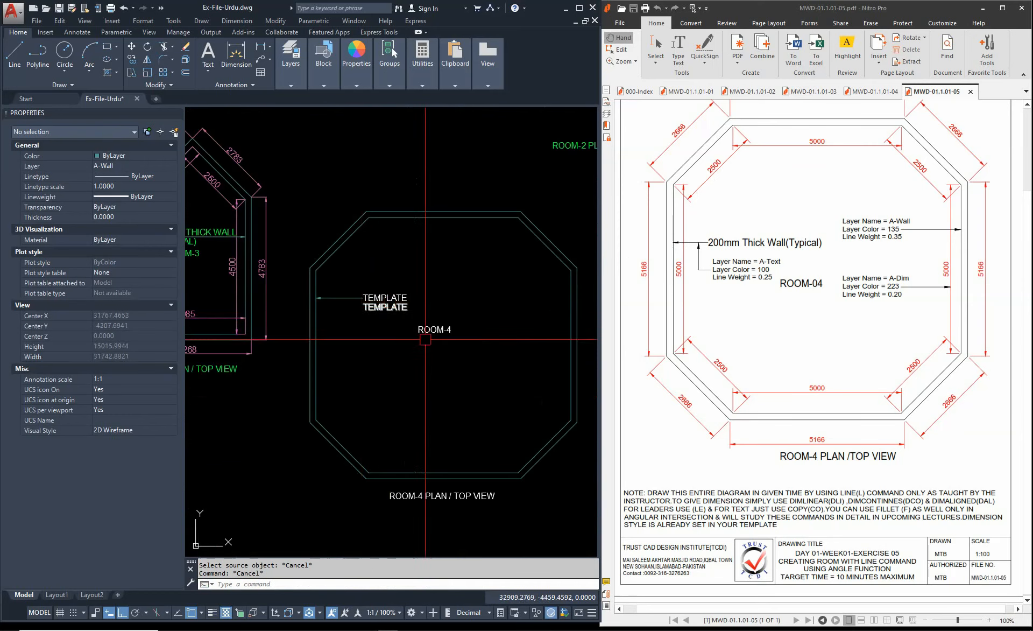
Put the wall leader, its two TEMPLATE texts, the ROOM-4 label and the plan title on layer A-Text.
scroll(425, 339, "up", 2)
scroll(359, 273, "down", 4)
left_click(438, 332)
left_click(332, 258)
scroll(448, 445, "up", 4)
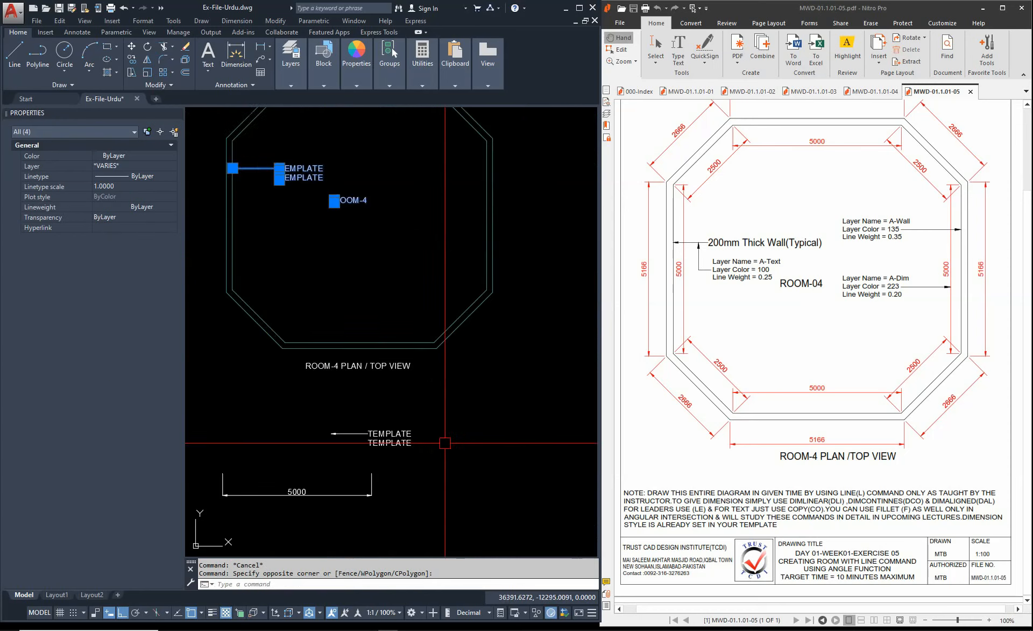
left_click(352, 324)
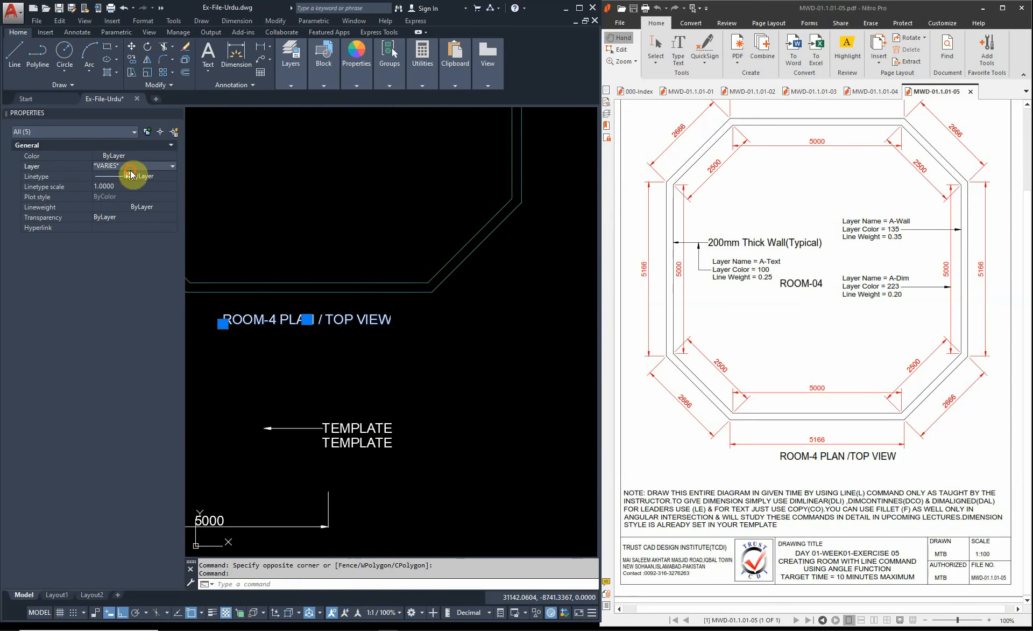
left_click(128, 194)
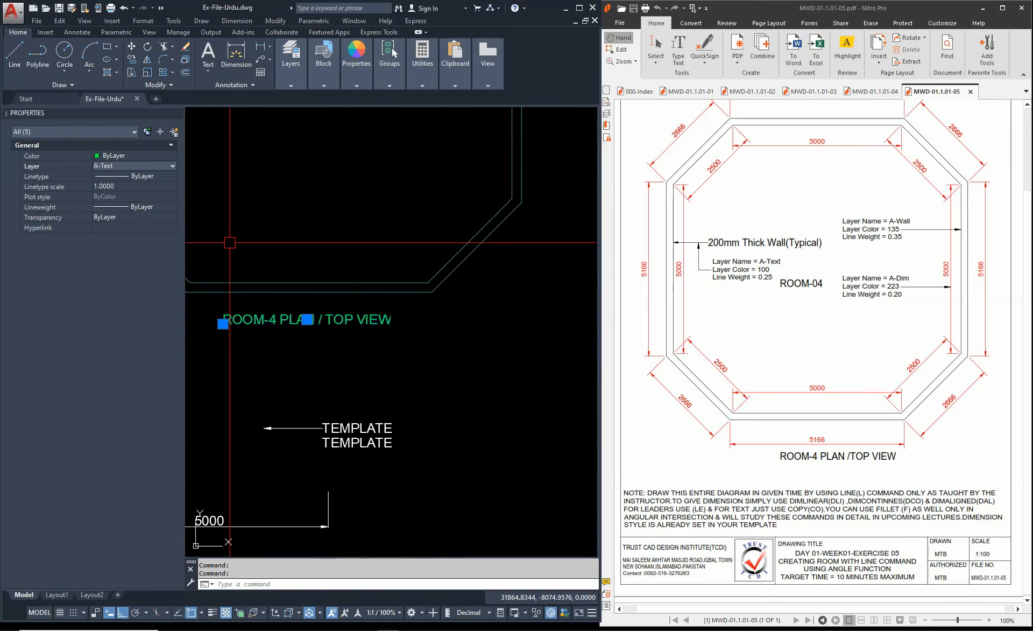
Clear the selection and erase the leftover TEMPLATE leader and its two text lines below the ROOM-4 plan.
scroll(308, 312, "down", 5)
scroll(308, 312, "up", 5)
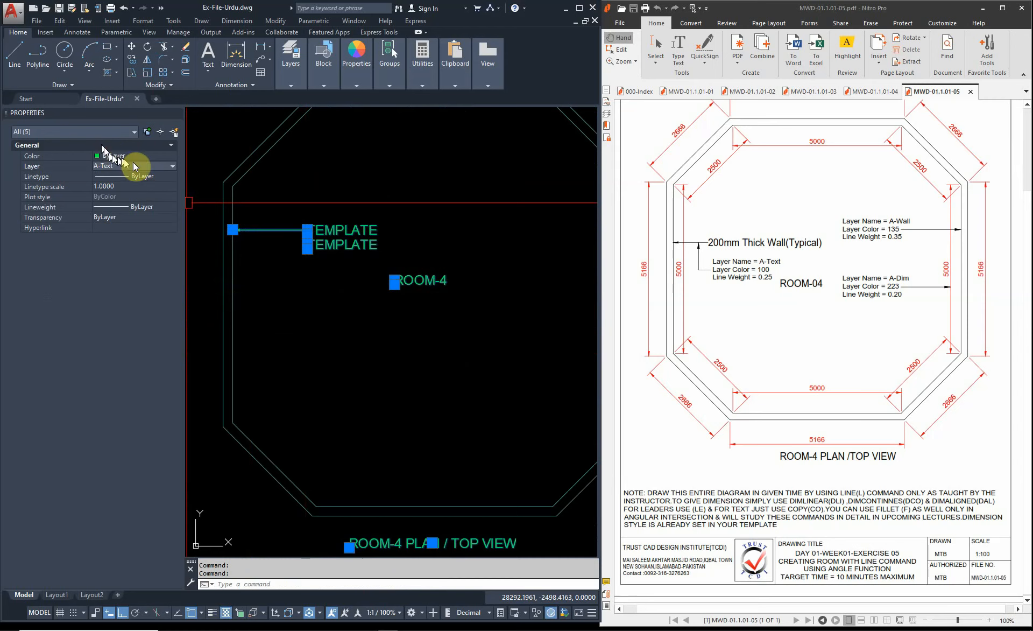
key("Escape")
key("Escape")
scroll(492, 285, "down", 4)
scroll(492, 285, "up", 1)
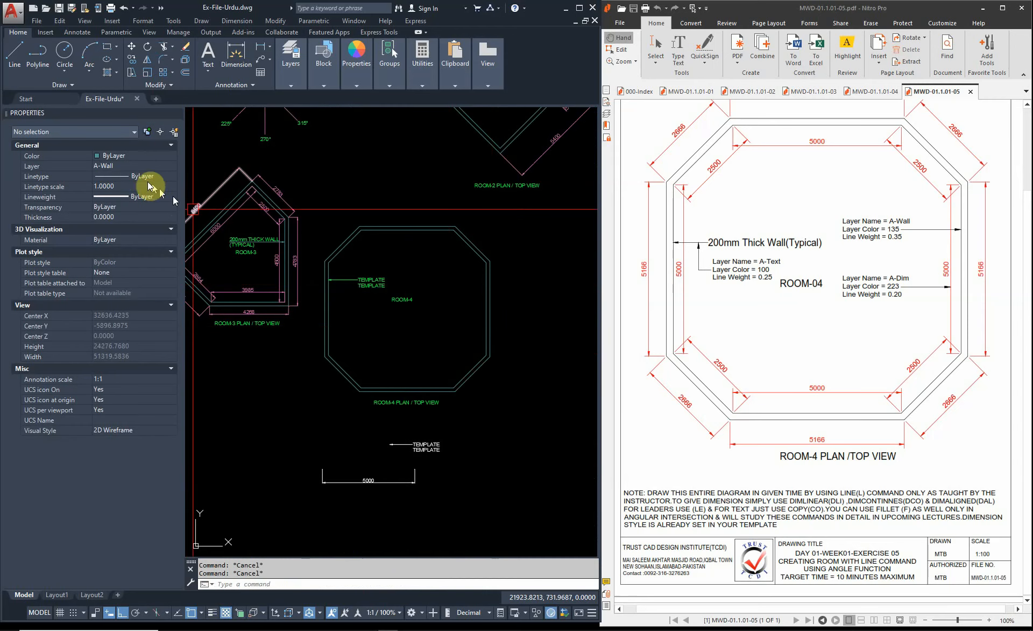
type("e")
key("Return")
left_click(452, 430)
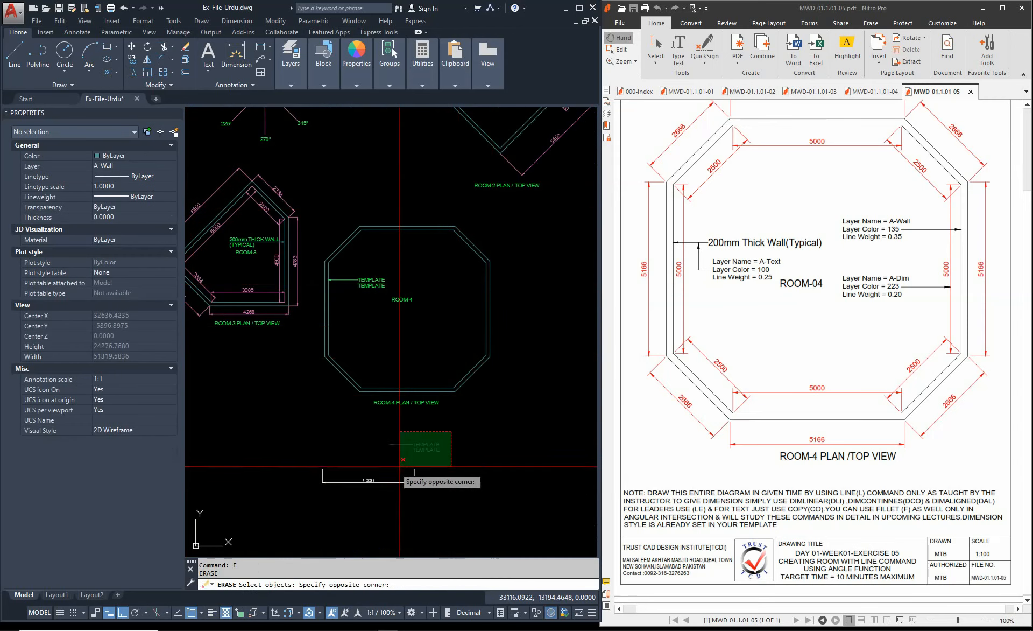
left_click(387, 478)
key("Return")
key("Escape")
key("Escape")
middle_click_drag(425, 408, 390, 440)
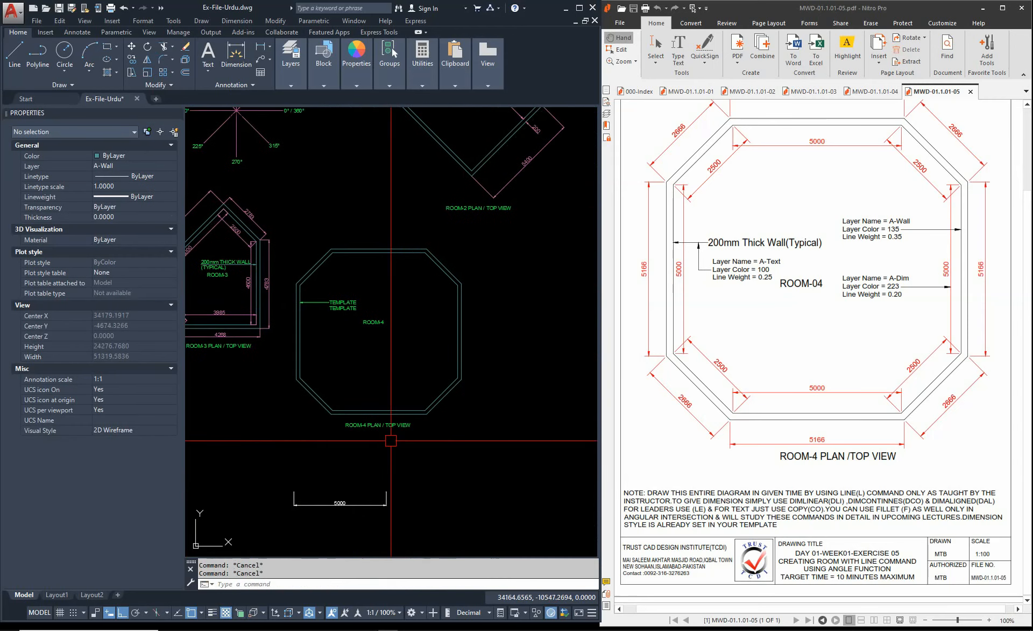
key("Return")
scroll(370, 413, "up", 3)
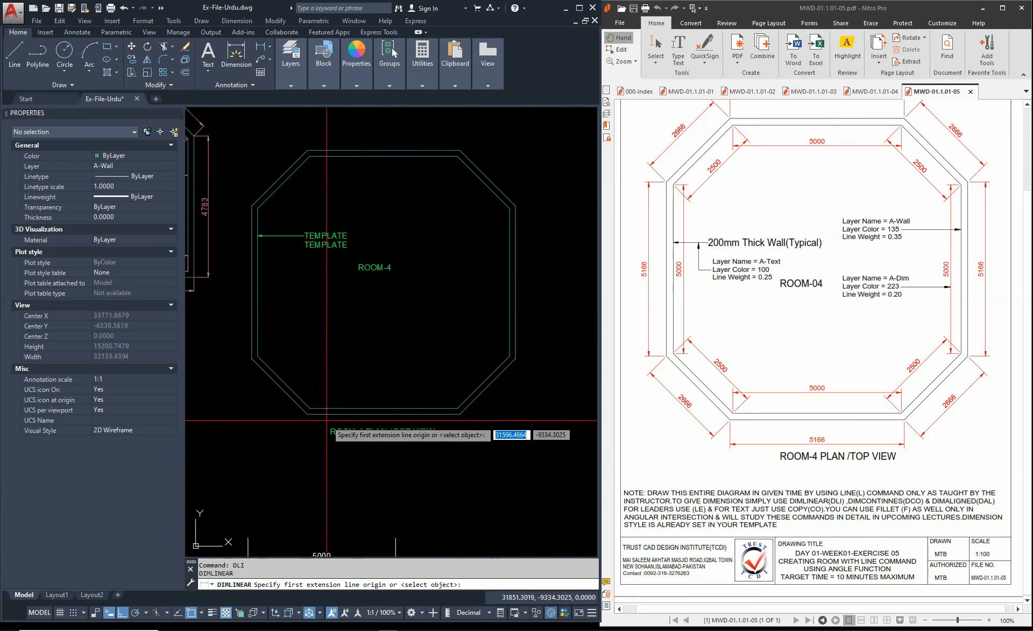
left_click(310, 408)
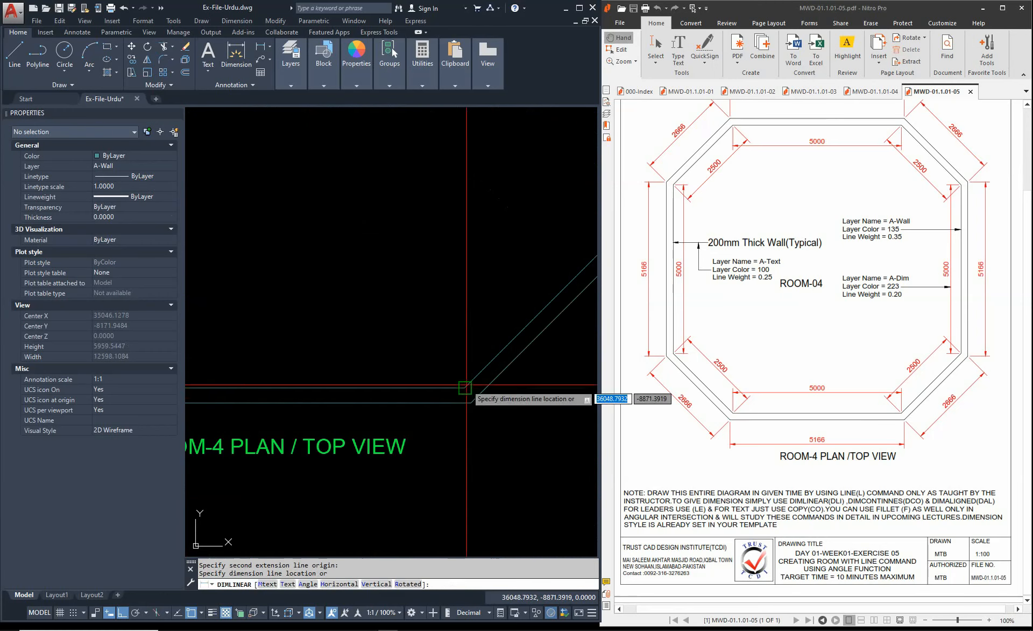
left_click(455, 402)
scroll(456, 402, "down", 3)
Maximize the drawing window and add a linear dimension to the bottom inner wall line, placed inside the room.
left_click(579, 8)
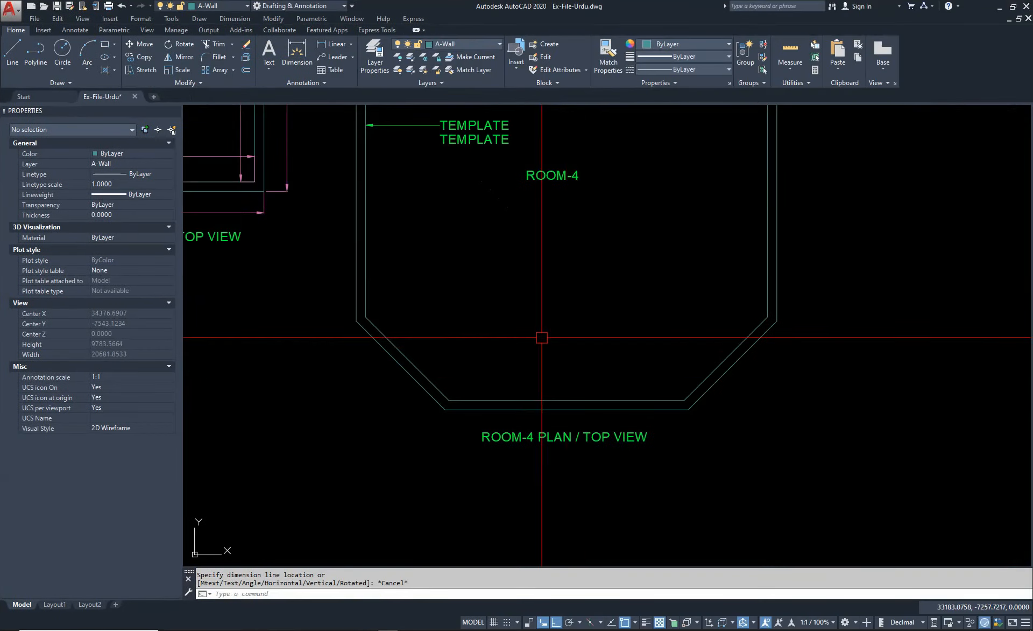
key("Escape")
type("DL")
key("Return")
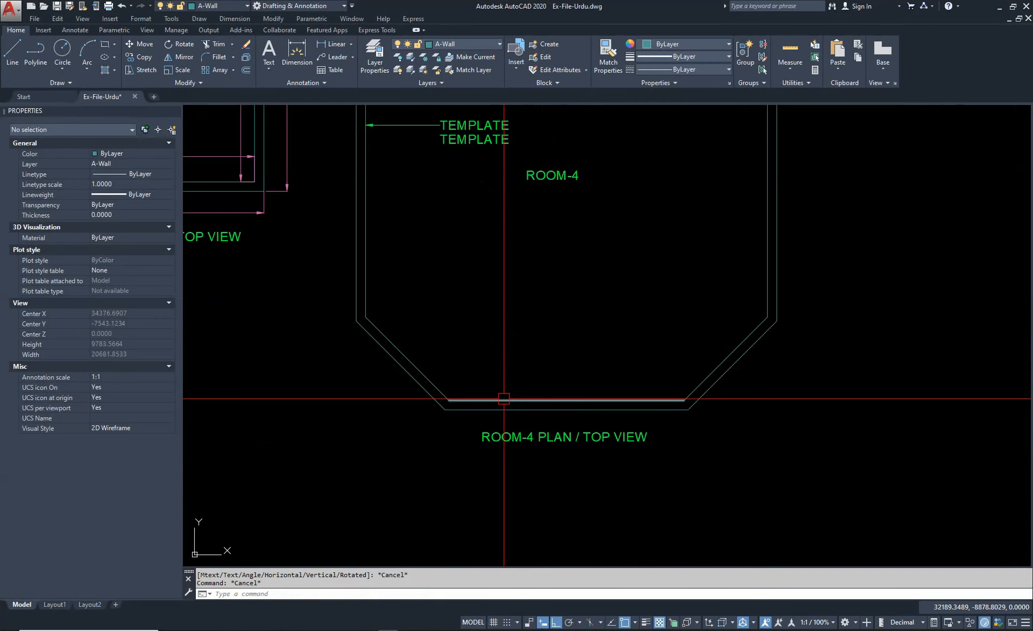
left_click(445, 409)
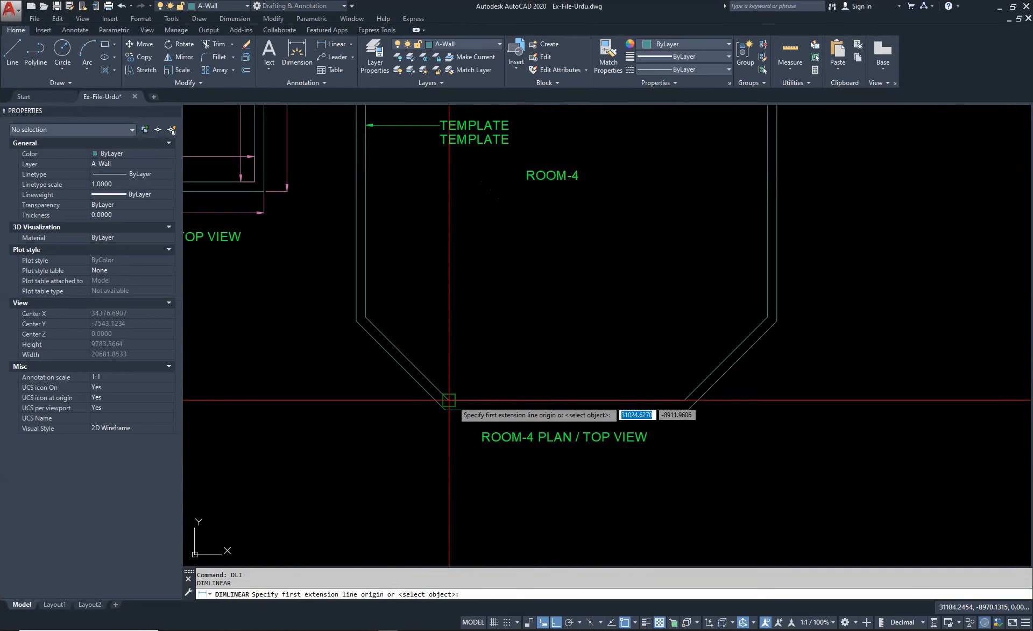
left_click(684, 400)
left_click(658, 379)
key("Escape")
Add an aligned dimension to the lower-right diagonal inner wall line, placed inside the room.
middle_click_drag(669, 372, 611, 417)
type("DAL")
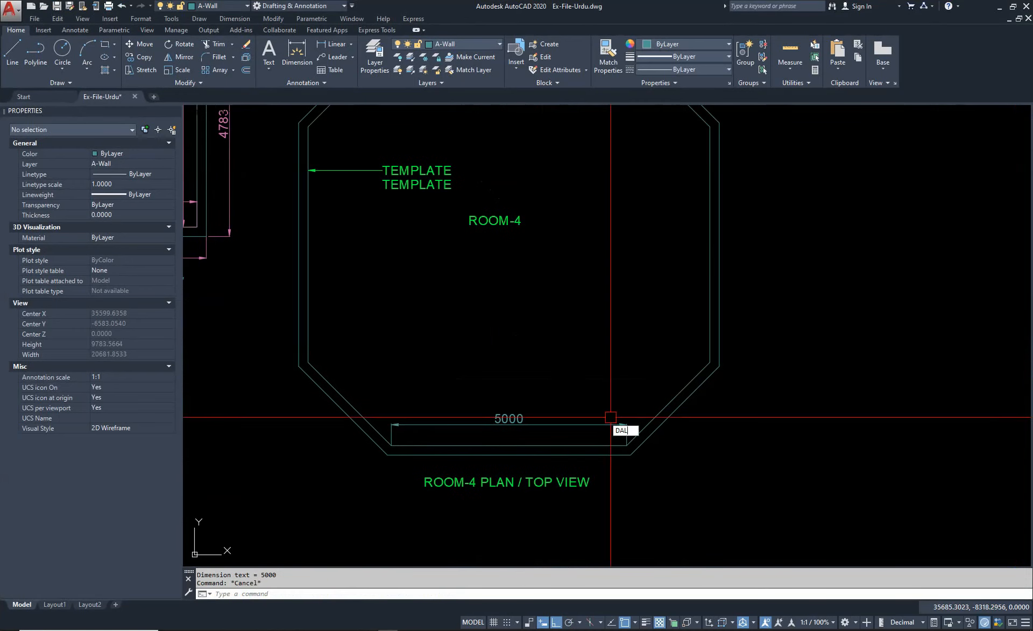
key("Return")
left_click(627, 444)
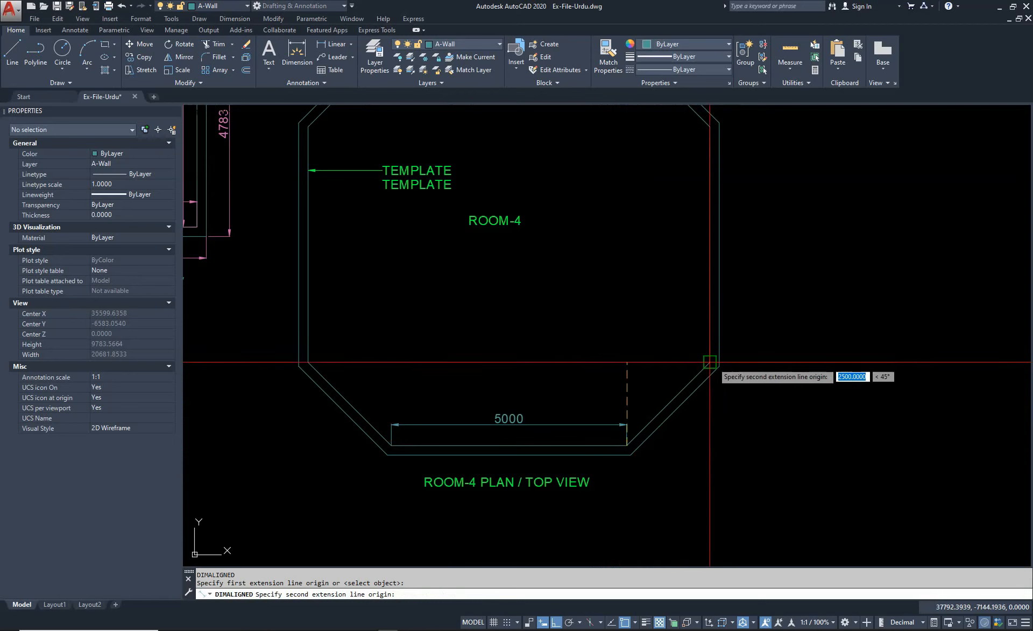
left_click(710, 362)
Add a vertical linear dimension to the right inner wall line, placed inside the room.
type("D")
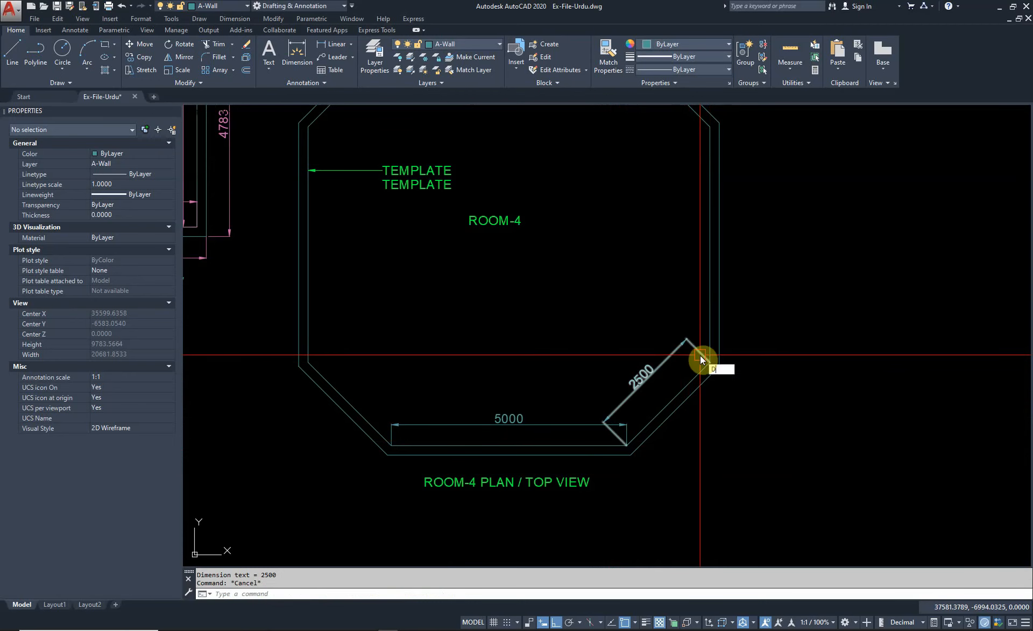
type("IMLI")
key("Return")
left_click(710, 362)
middle_click_drag(707, 355, 718, 423)
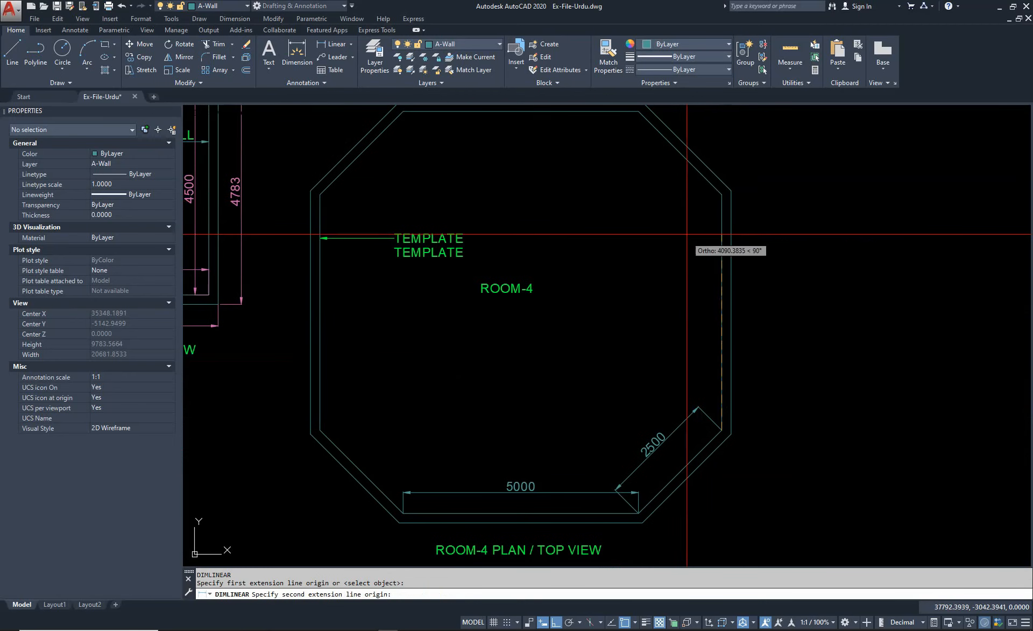
left_click(722, 195)
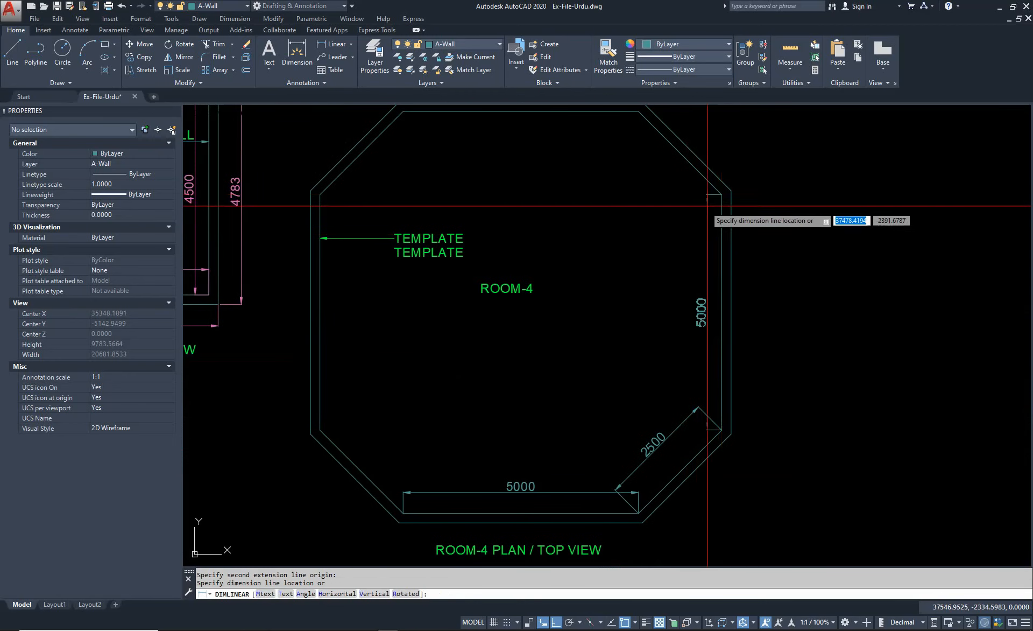
left_click(683, 215)
Add an aligned dimension to the upper-right diagonal inner wall line, placed inside the room.
scroll(683, 215, "down", 2)
type("DIMA")
type("L")
key("Return")
scroll(688, 334, "up", 4)
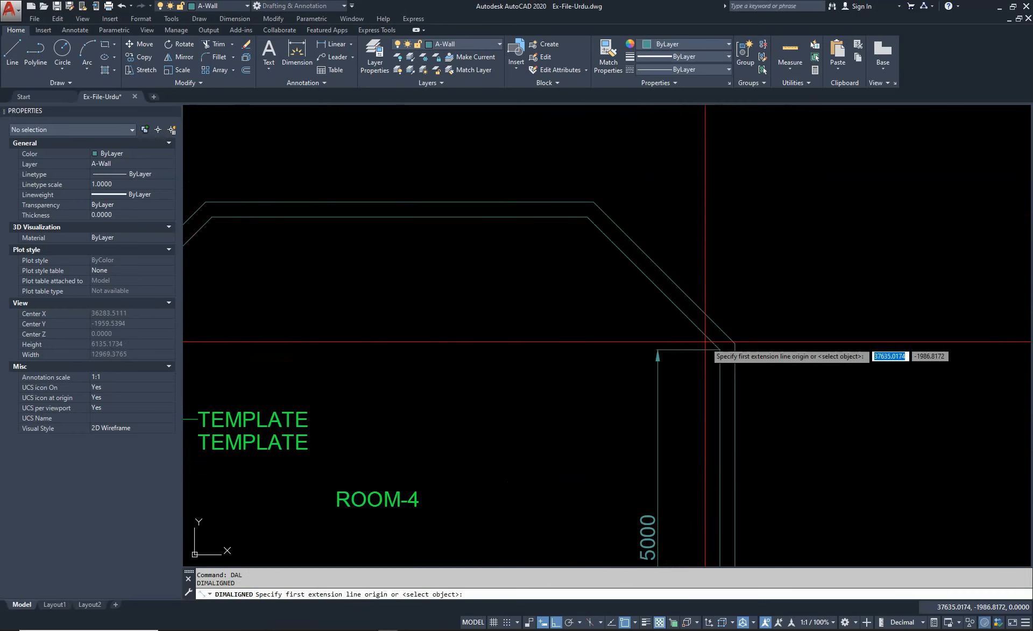
left_click(707, 340)
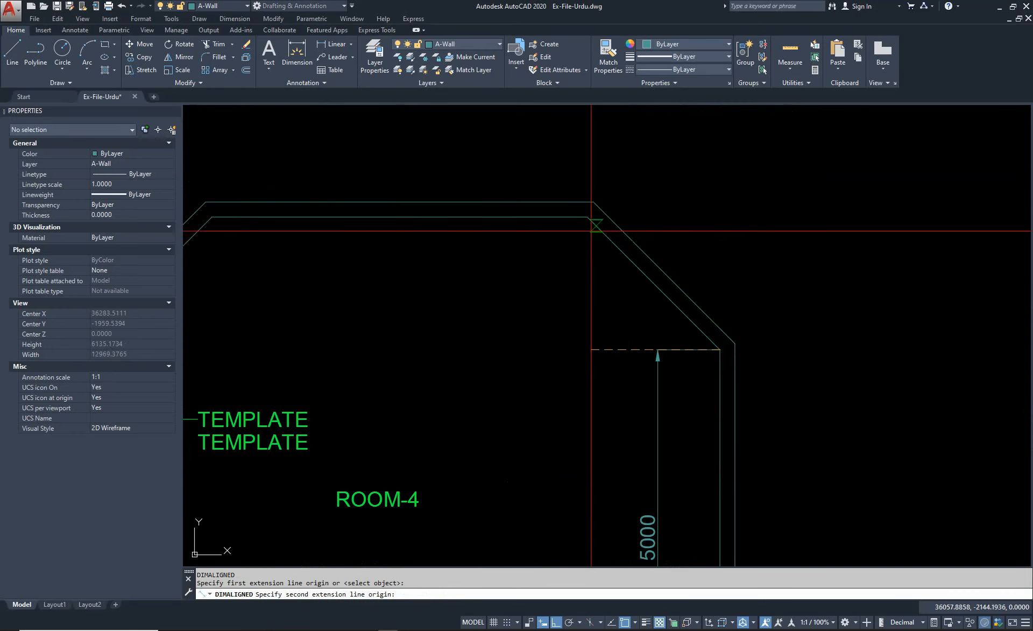
left_click(563, 269)
key("Escape")
Add a horizontal linear dimension to the top inner wall line, placed inside the room.
scroll(595, 263, "down", 2)
type("DLI")
key("Return")
scroll(595, 263, "up", 4)
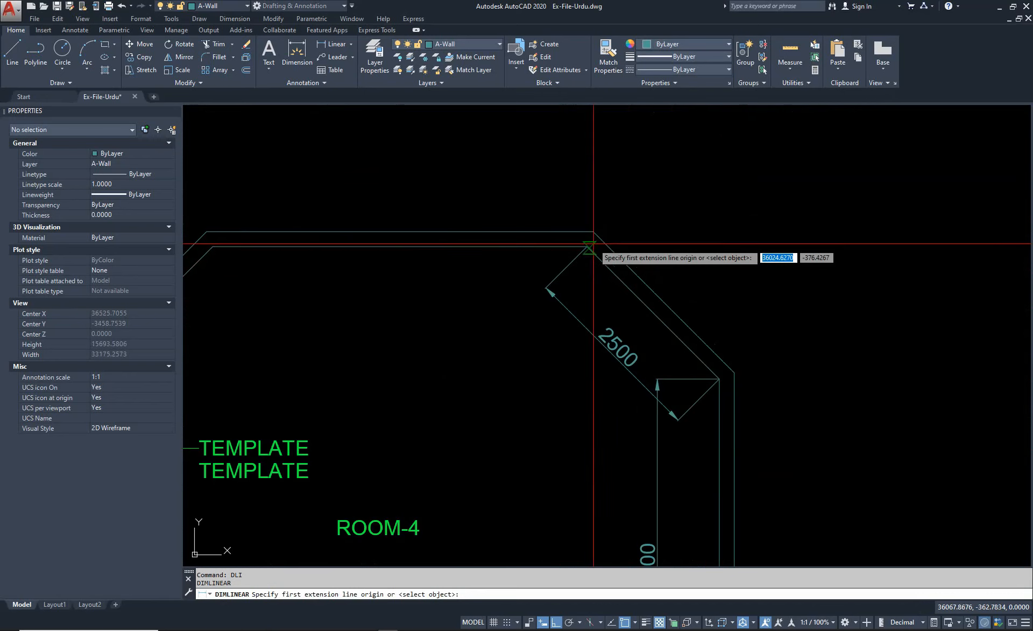
left_click(586, 246)
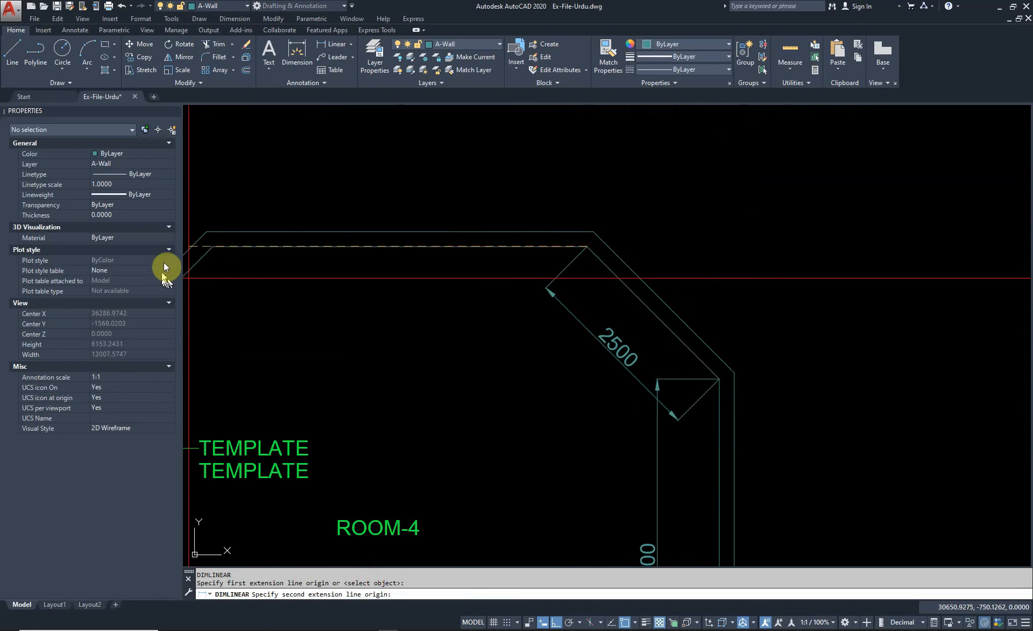
left_click(205, 243)
left_click(272, 303)
key("Escape")
key("Escape")
Add an aligned dimension to the upper-left diagonal inner wall line, placed inside the room.
scroll(493, 298, "down", 4)
scroll(431, 320, "up", 2)
type("DIMA")
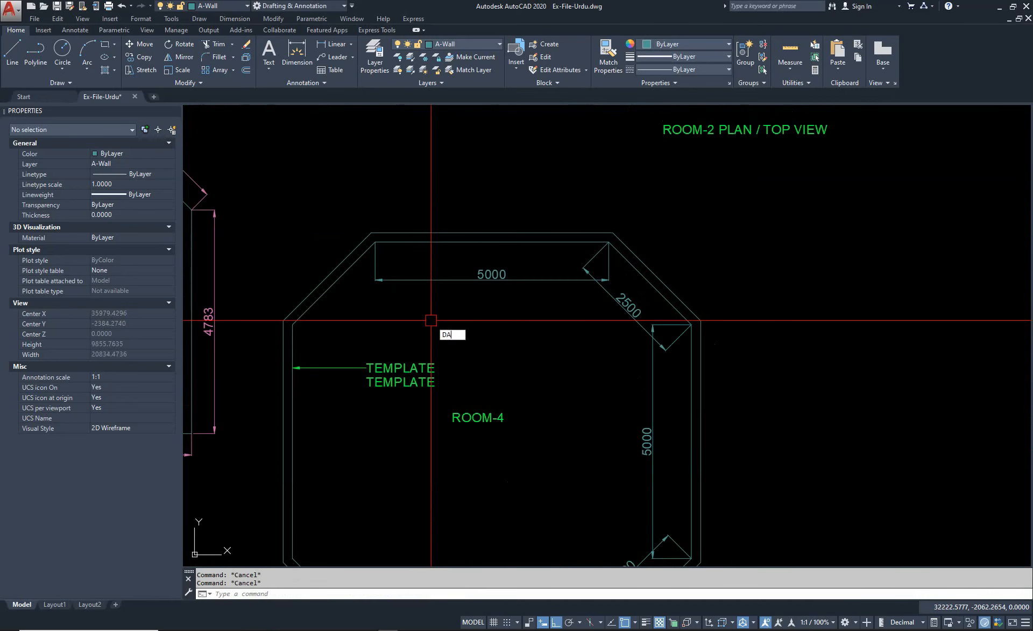
type("L")
key("Return")
left_click(292, 323)
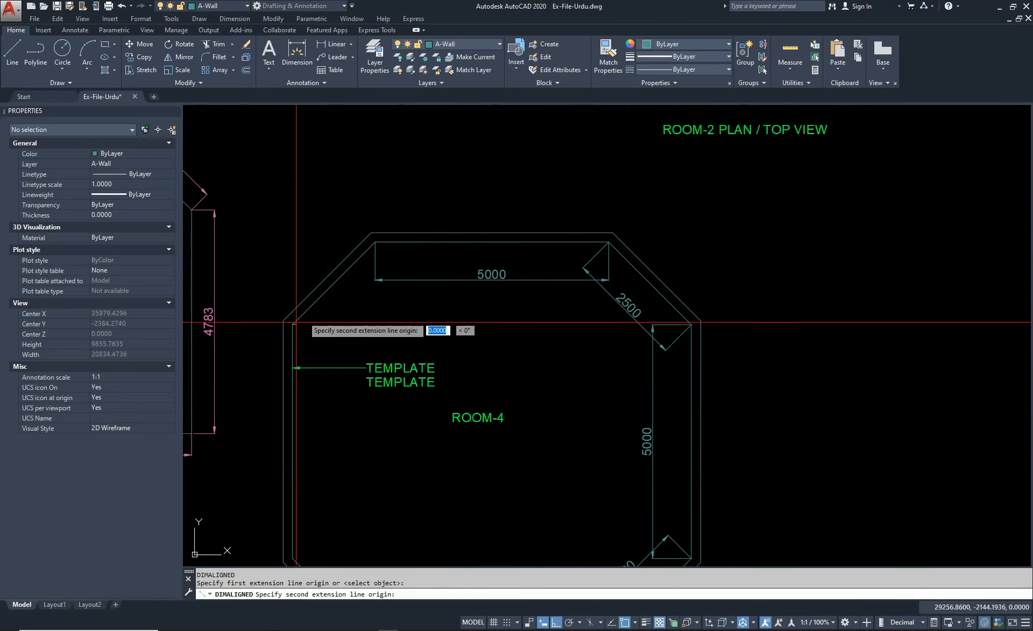
left_click(376, 242)
left_click(369, 296)
key("Escape")
key("Escape")
Add an aligned dimension to the left vertical inner wall line, placed inside the room.
scroll(392, 231, "down", 5)
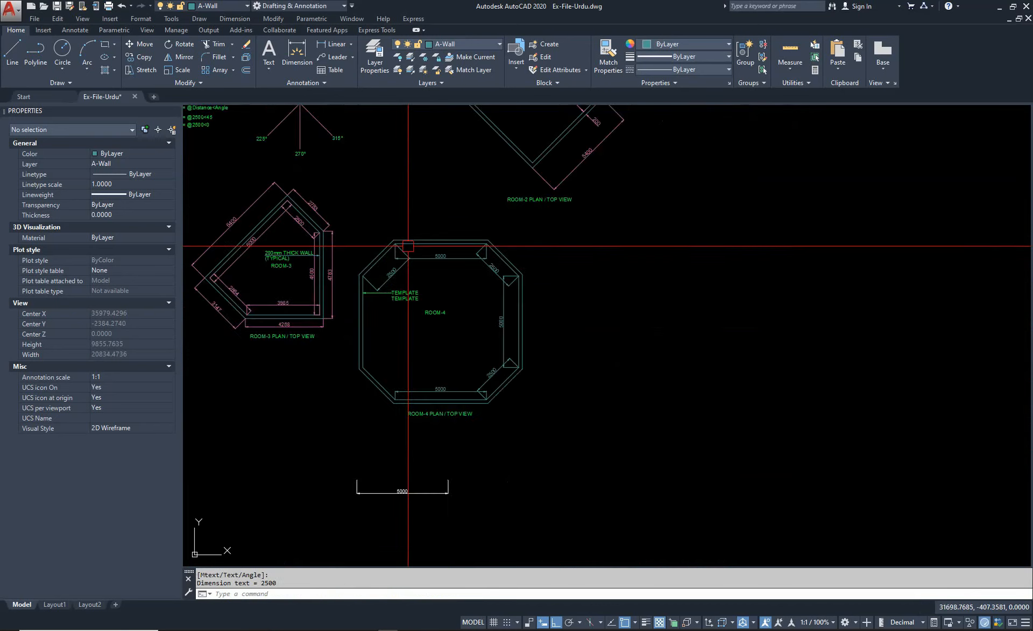
scroll(371, 300, "up", 5)
type("DIM")
type("A")
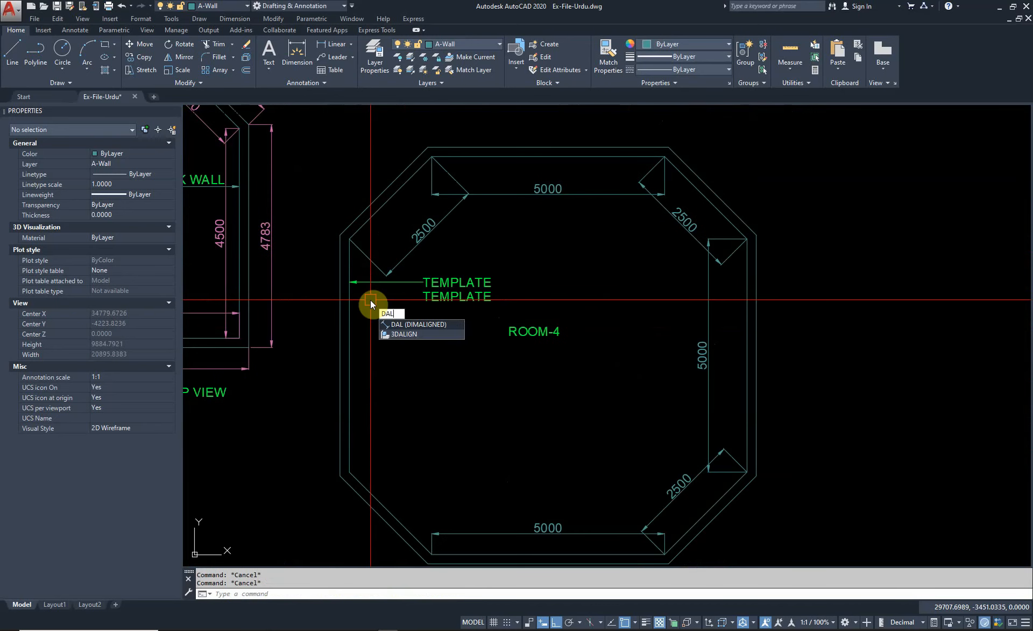
type("L")
key("Return")
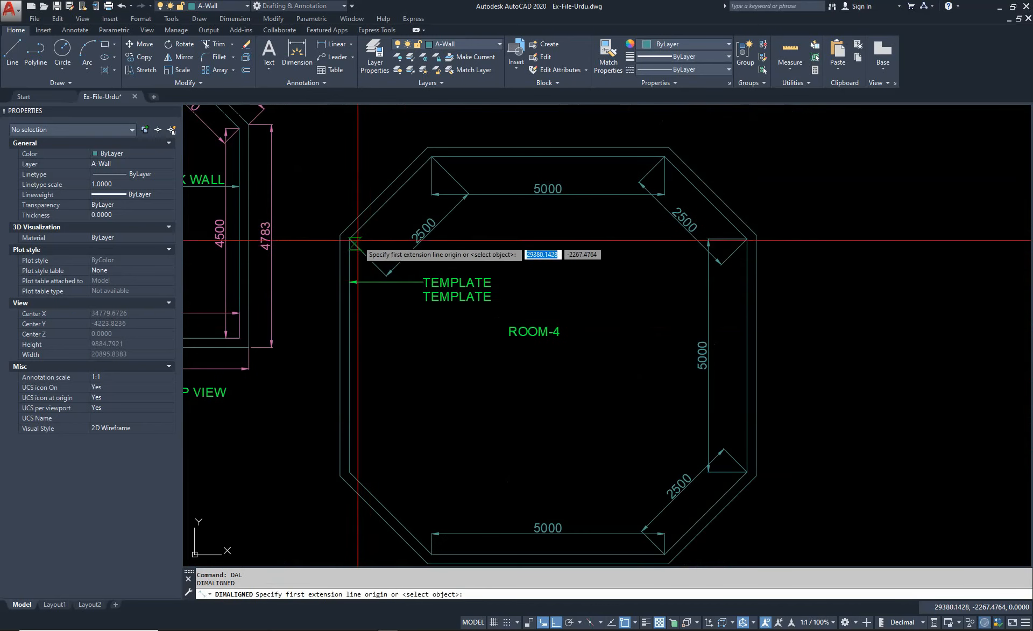
left_click(356, 240)
left_click(356, 470)
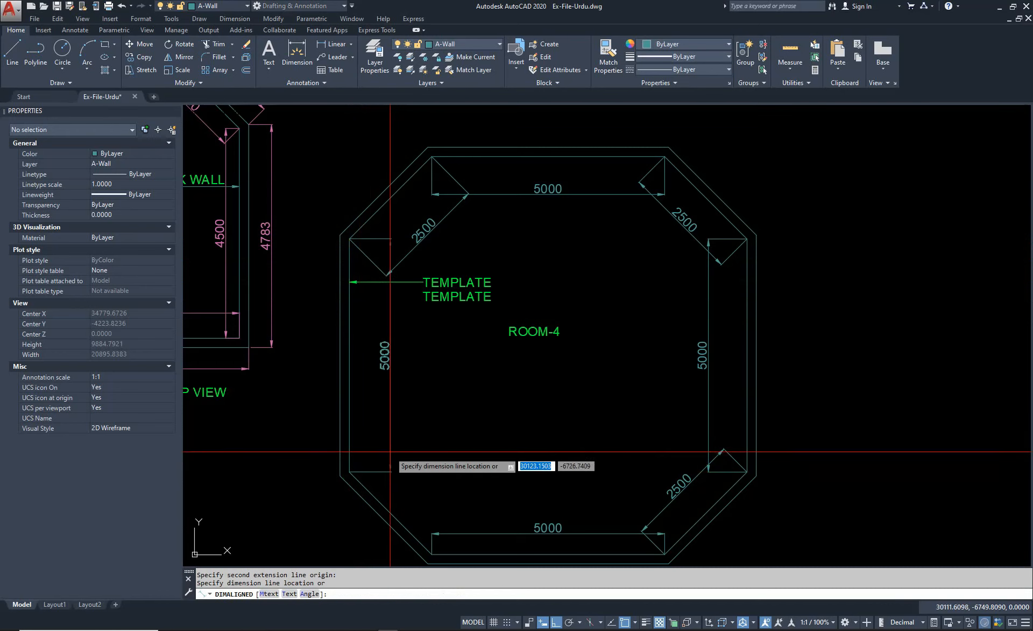
left_click(390, 358)
scroll(389, 358, "down", 3)
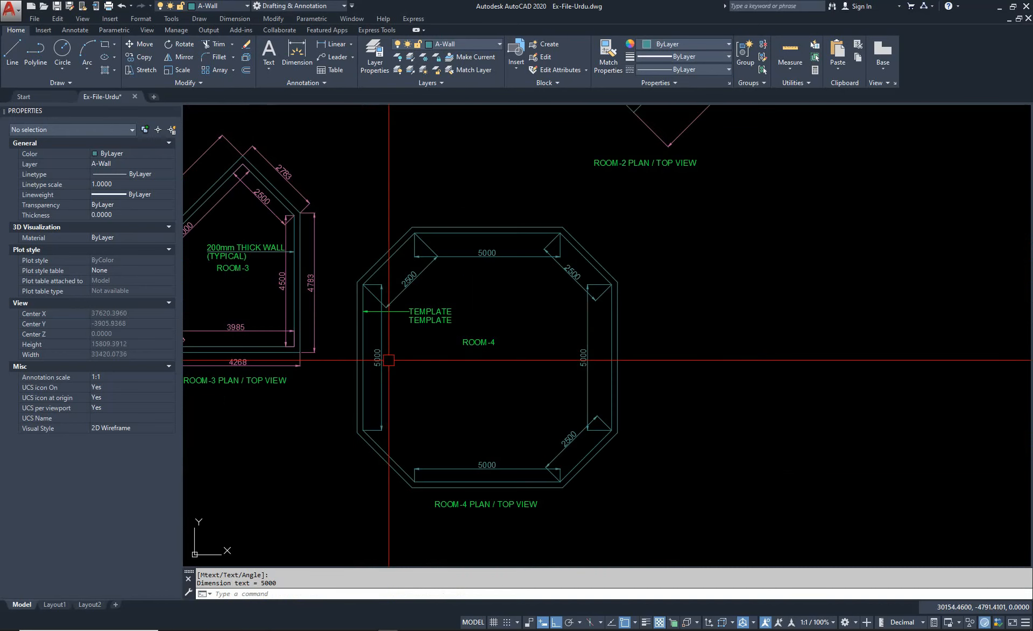
Add an aligned dimension to the lower-left diagonal inner wall line, placed inside the room.
scroll(390, 397, "up", 2)
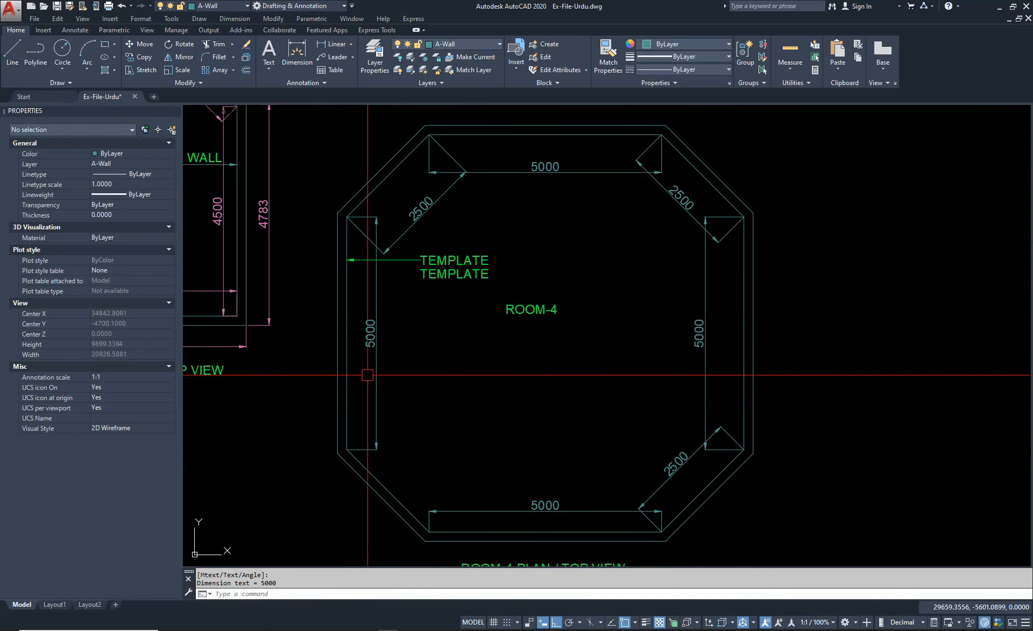
scroll(576, 328, "down", 2)
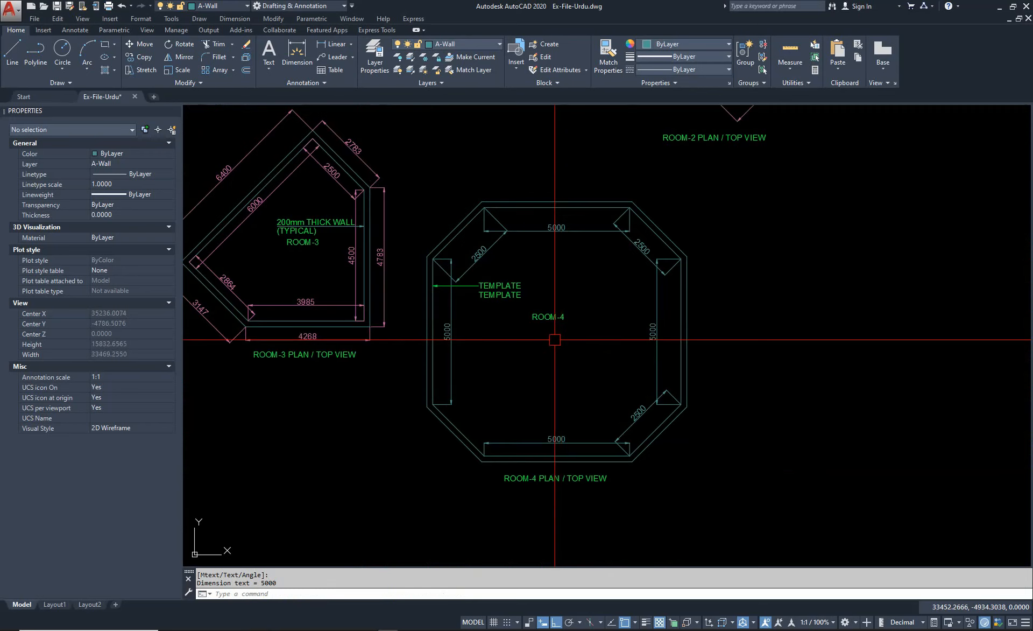
type("L")
key("Return")
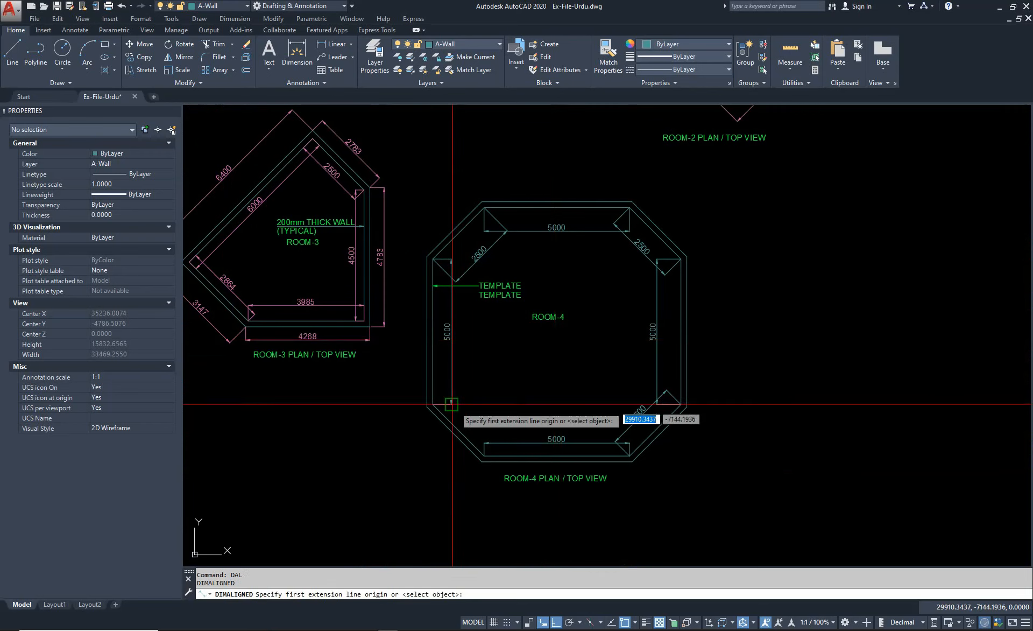
scroll(448, 399, "up", 3)
left_click(399, 399)
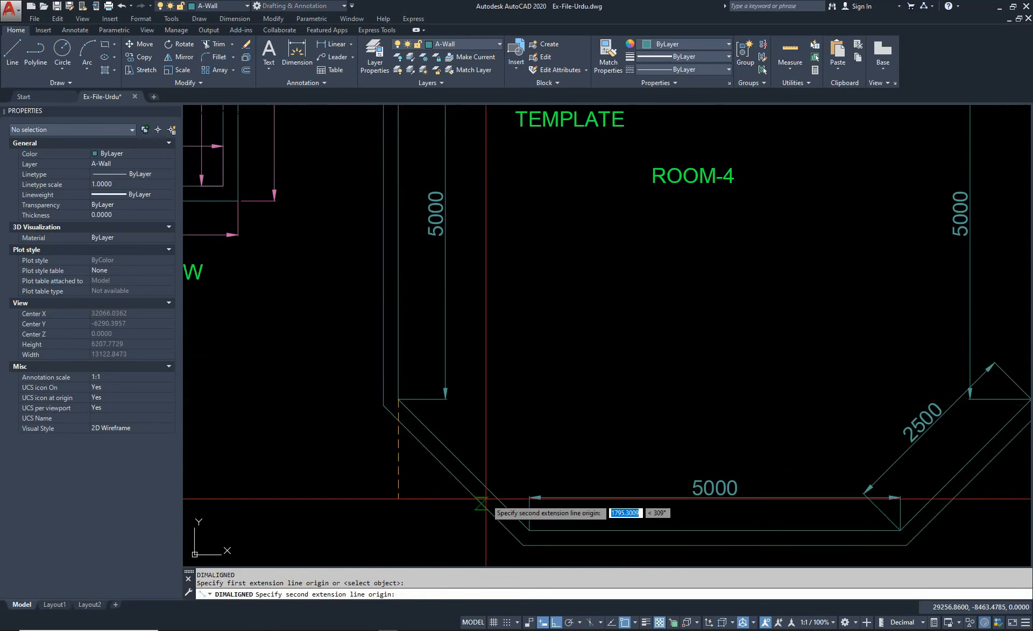
left_click(530, 530)
left_click(563, 447)
key("Escape")
Add a horizontal linear dimension to the bottom outer wall line, placed below the ROOM-4 PLAN / TOP VIEW title.
scroll(563, 447, "down", 4)
scroll(501, 372, "up", 2)
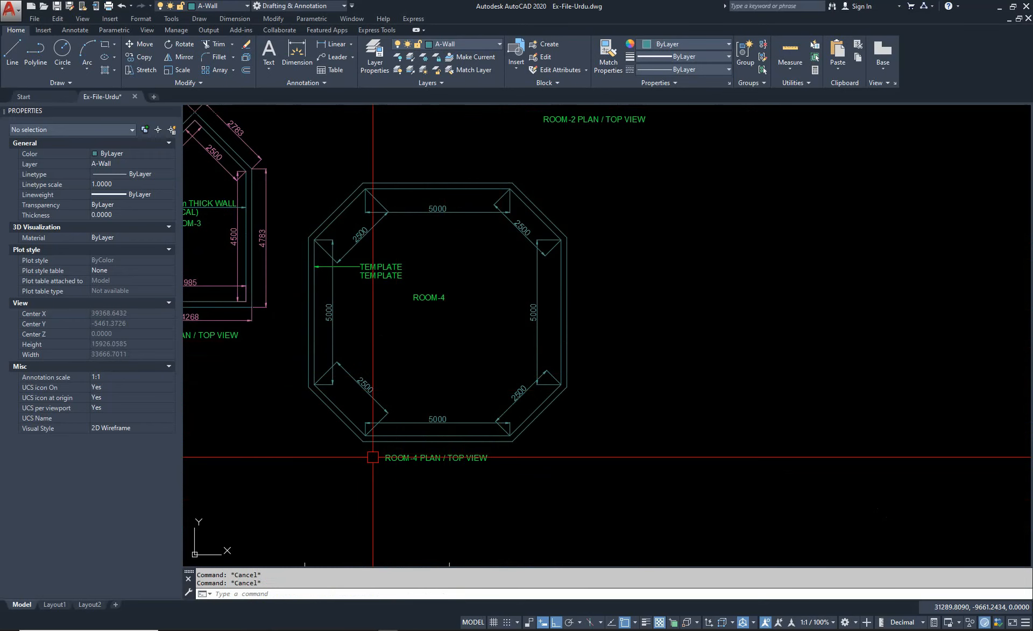
type("DLI")
key("Return")
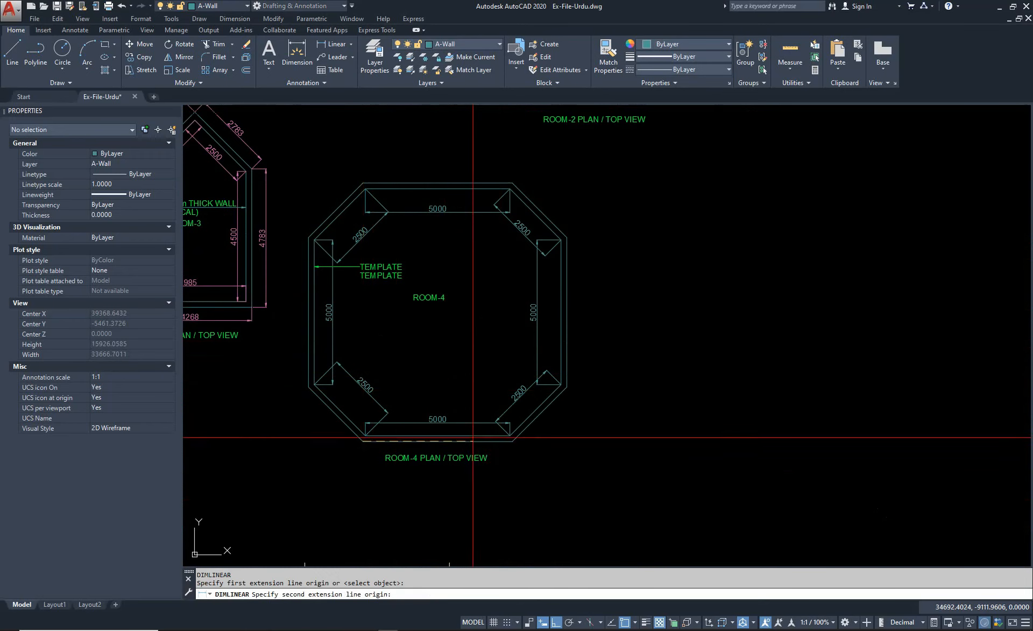
left_click(512, 440)
left_click(525, 479)
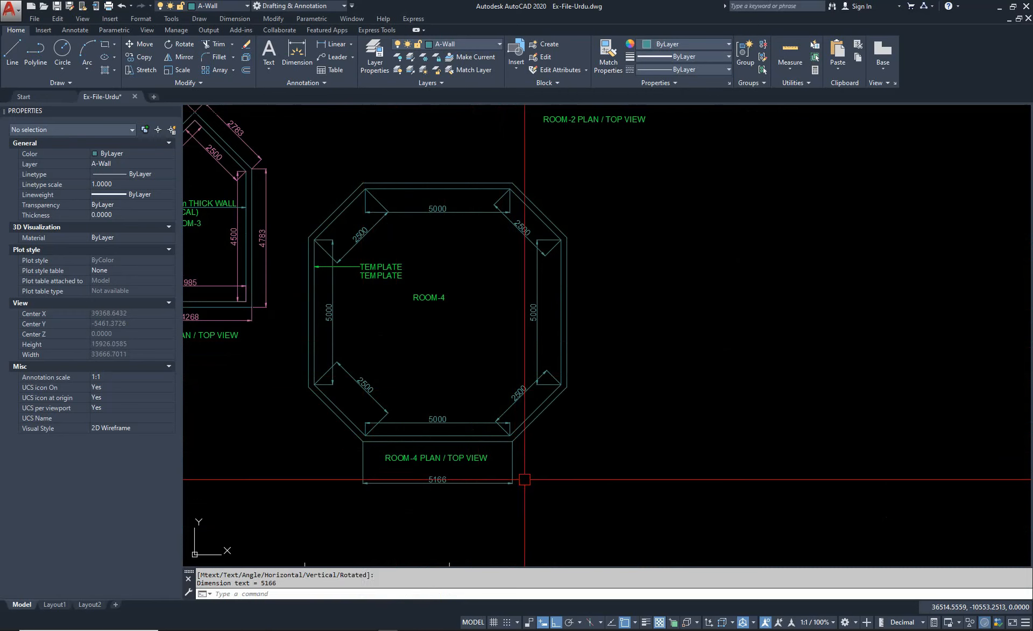
Add an aligned dimension to the lower-right diagonal outer wall line, placed outside the octagon.
key("Return")
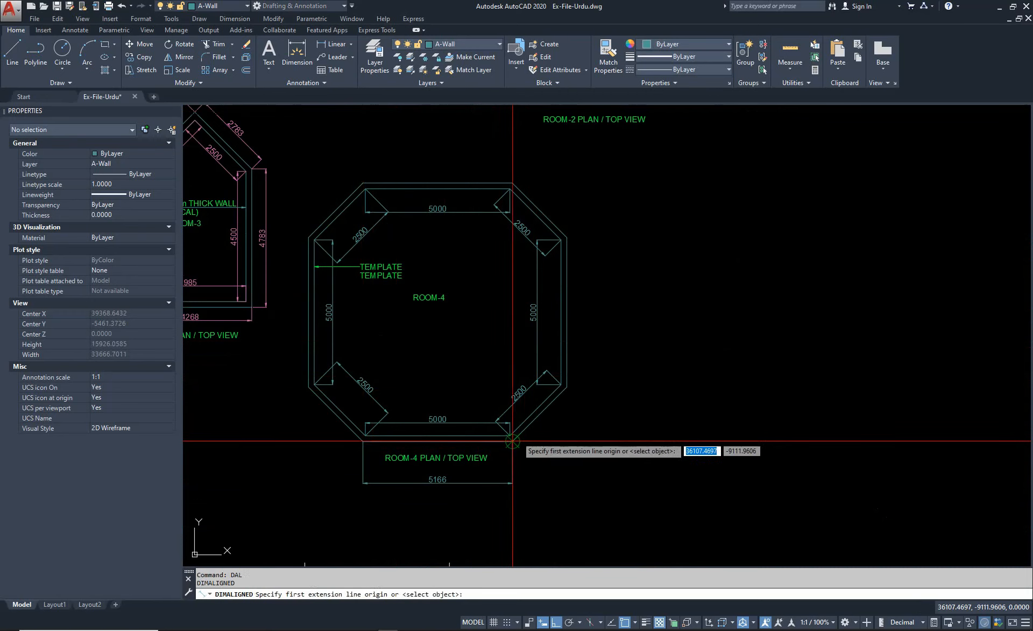
left_click(513, 440)
left_click(567, 386)
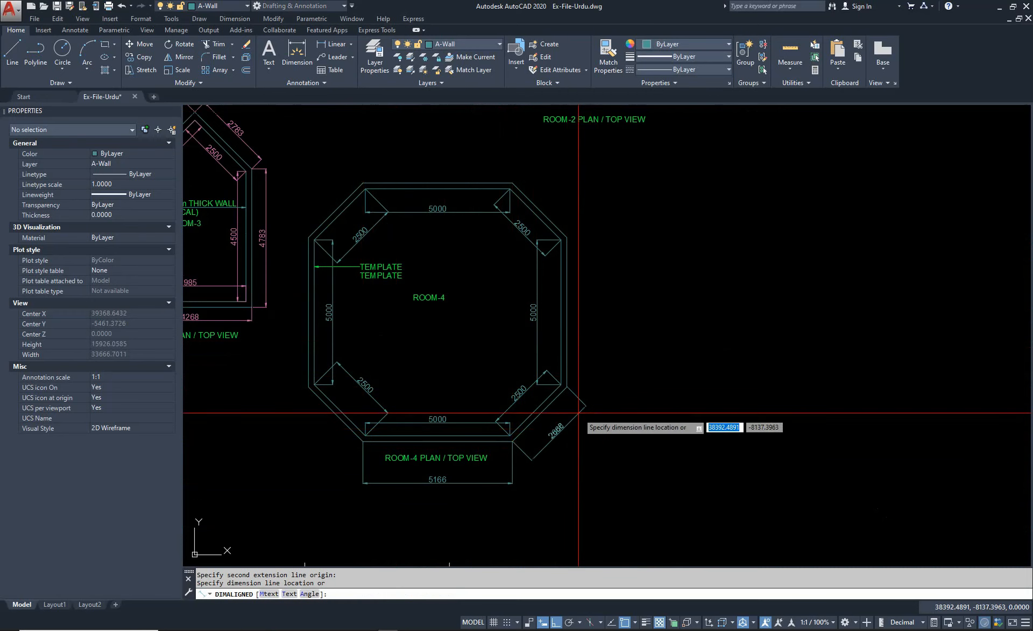
left_click(579, 395)
Add a vertical linear dimension to ROOM-4's right outer wall line, placed outside the octagon.
type("DIMLI")
key("Return")
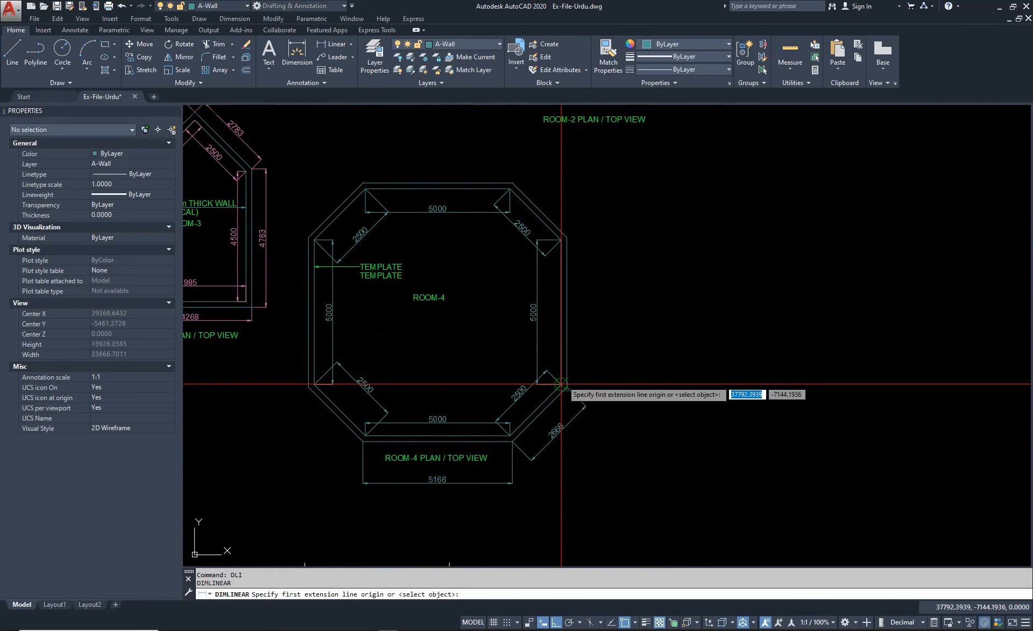
left_click(566, 386)
left_click(566, 237)
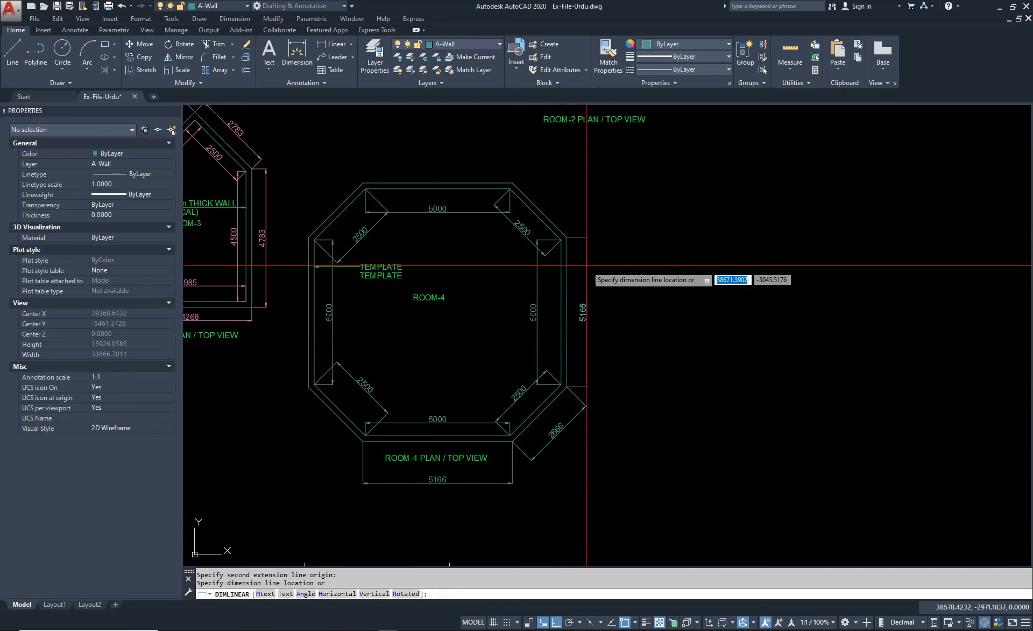
left_click(595, 281)
middle_click_drag(596, 280, 607, 338)
key("Escape")
Add an aligned dimension to the upper-right diagonal outer wall line, placed outside the octagon.
scroll(591, 346, "up", 2)
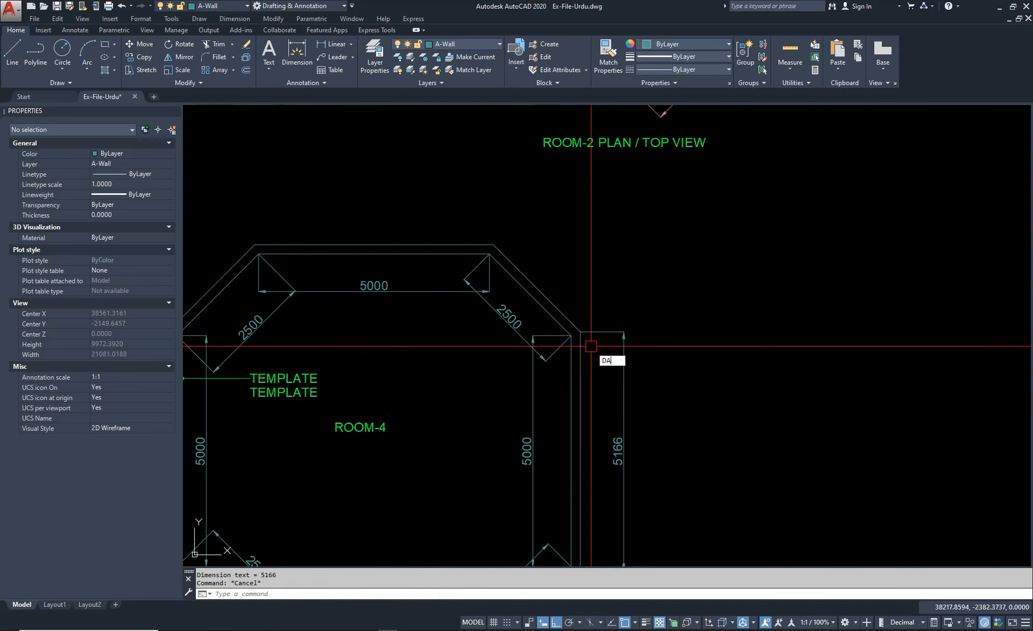
type("DAL")
key("Return")
left_click(580, 331)
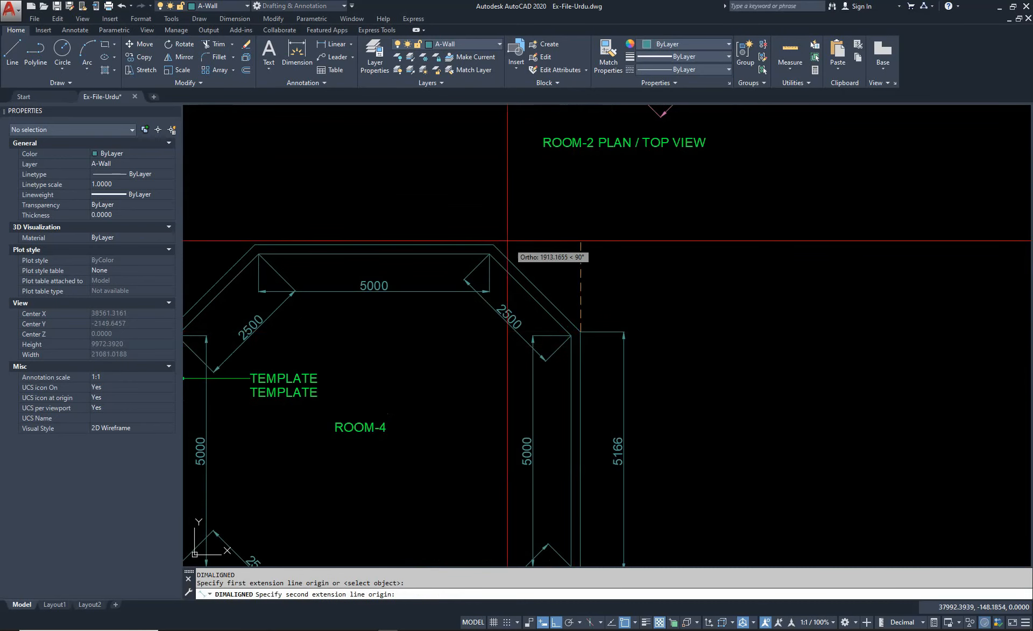
left_click(541, 226)
scroll(619, 323, "up", 2)
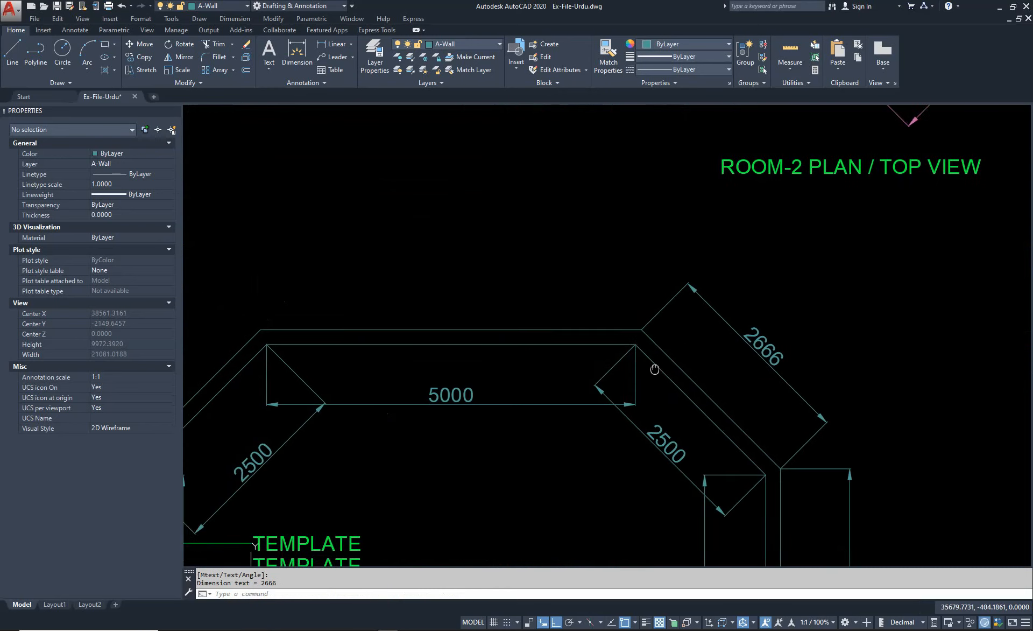
key("Escape")
Add a horizontal linear dimension to the top outer wall line, placed above the octagon.
type("DIMLI")
key("Return")
left_click(647, 332)
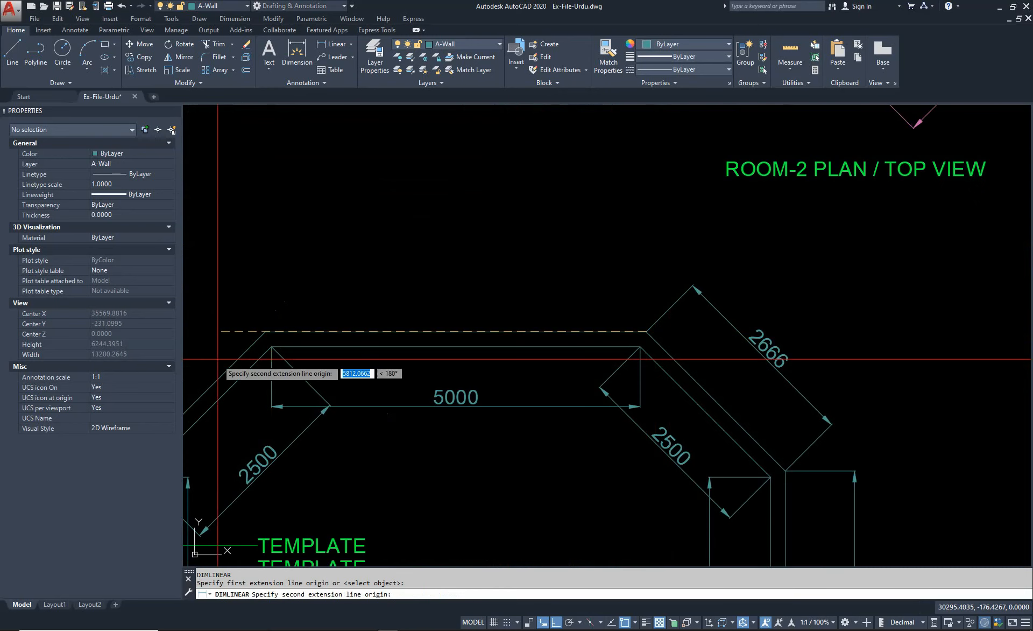
left_click(265, 332)
left_click(342, 265)
scroll(738, 267, "down", 3)
key("Escape")
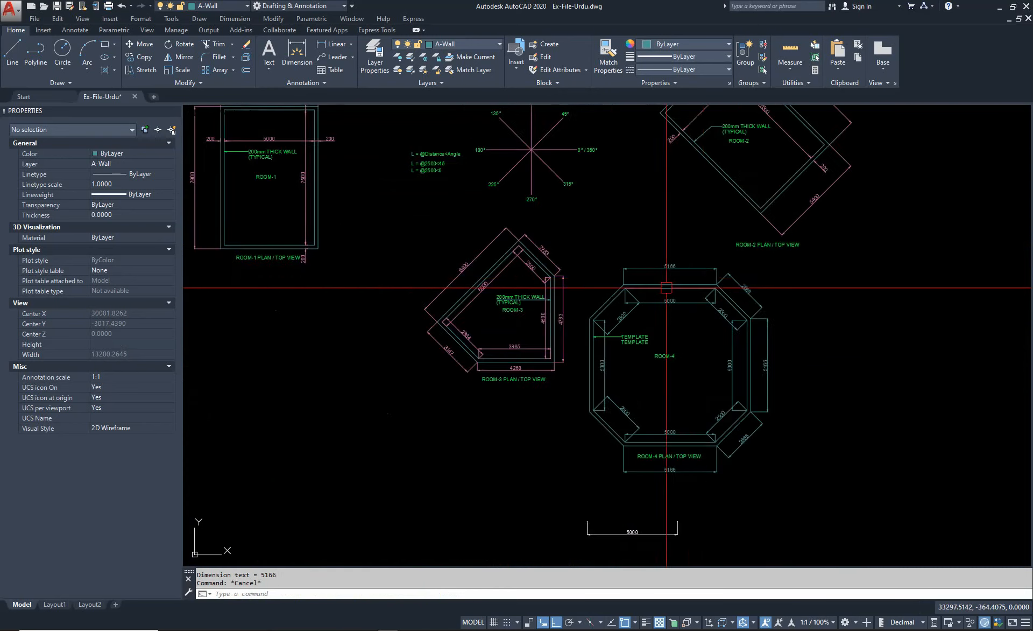
Add an aligned dimension to the upper-left diagonal outer wall line, placed outside the octagon.
scroll(638, 294, "up", 1)
key("Escape")
type("DIMA")
type("L")
key("Return")
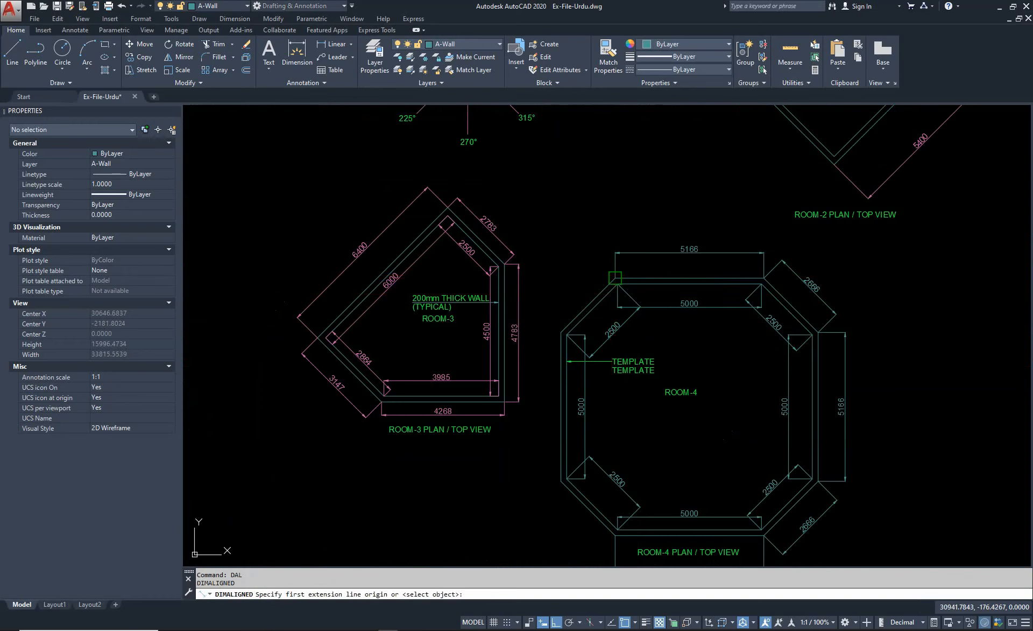
left_click(615, 279)
left_click(561, 332)
left_click(548, 317)
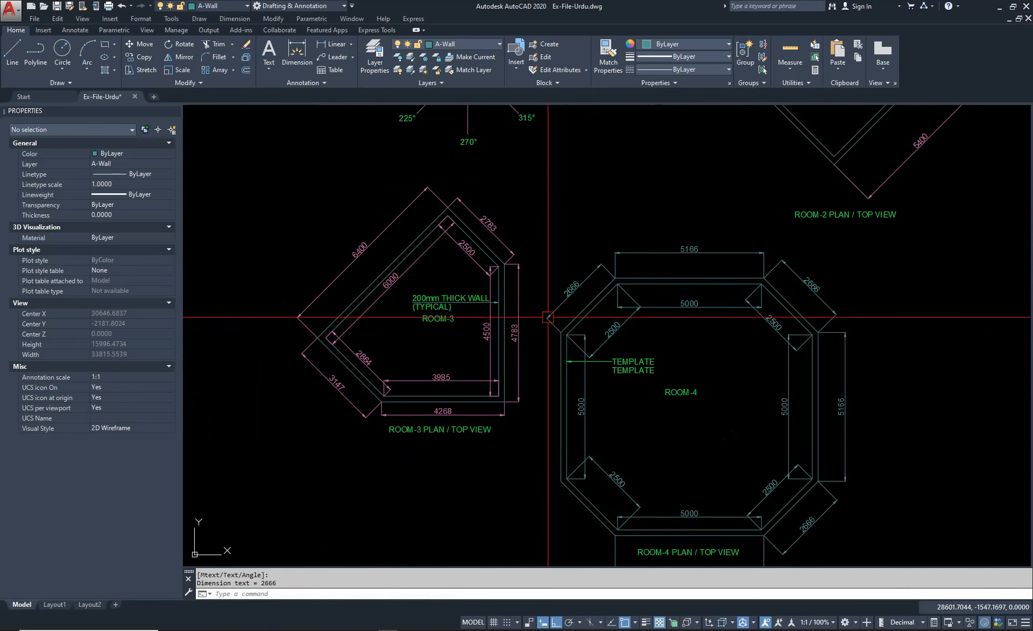
Add an aligned dimension to the left vertical outer wall line, placed outside the octagon.
type("DIMAL")
key("Return")
left_click(561, 332)
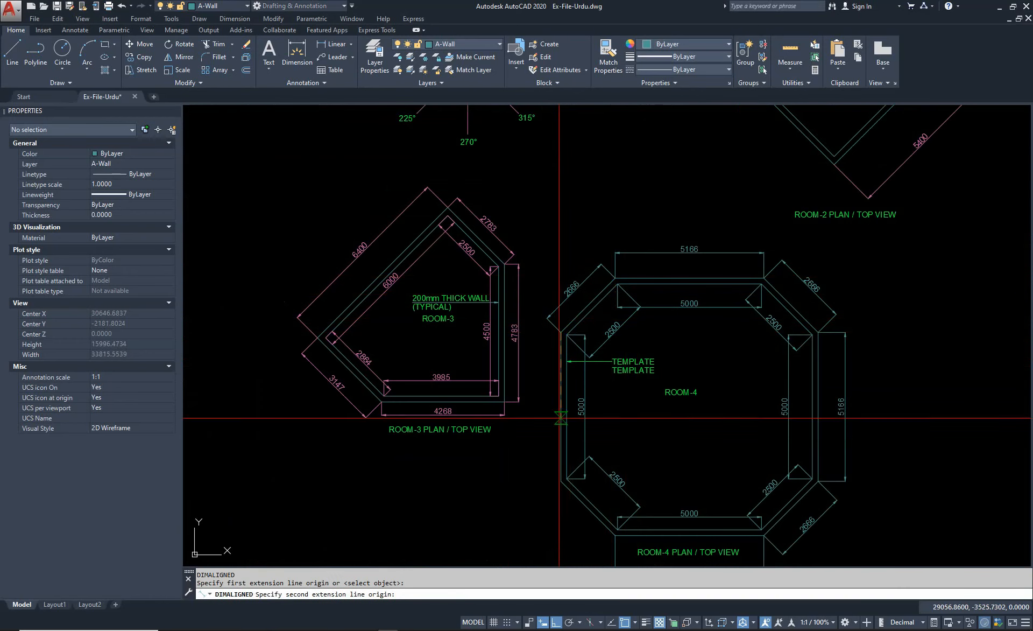
left_click(566, 478)
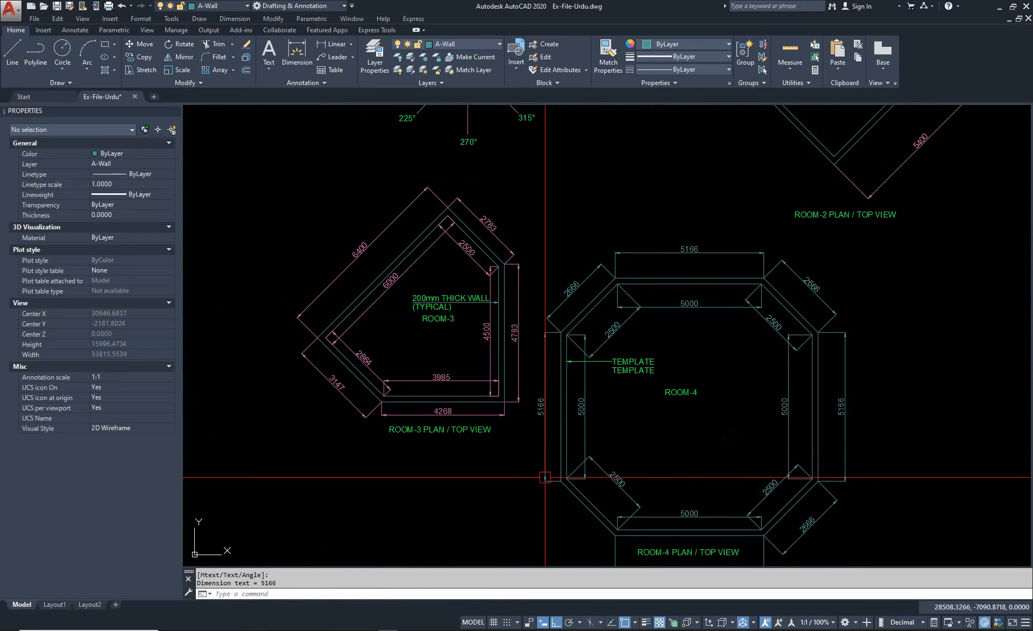
Add an aligned dimension to the lower-left diagonal outer wall line, placed outside the octagon.
middle_click_drag(545, 476, 491, 388)
type("DIM")
type("AL")
key("Return")
scroll(503, 385, "up", 2)
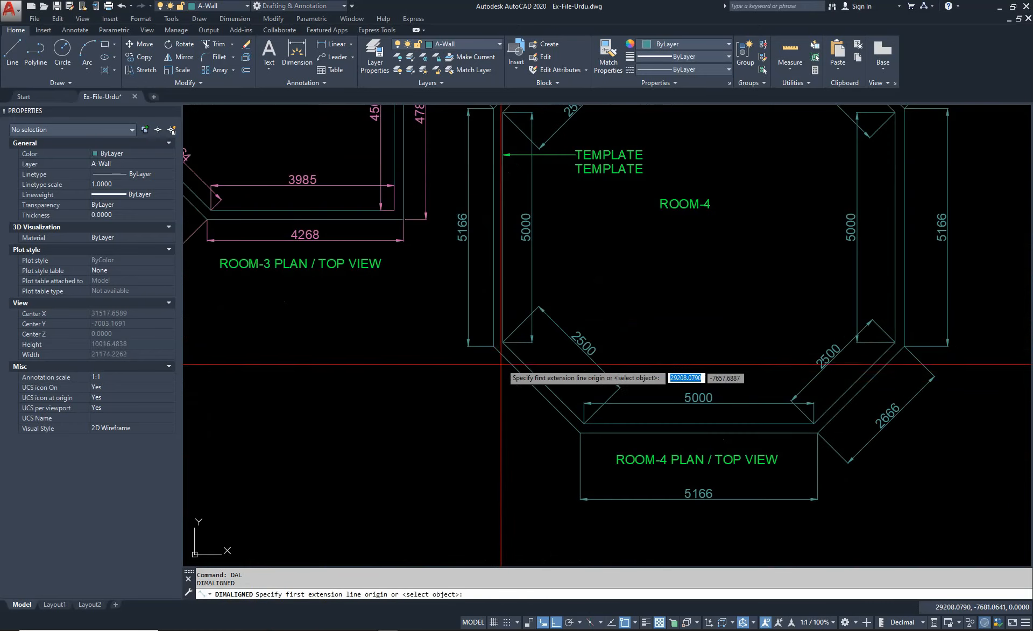
left_click(503, 358)
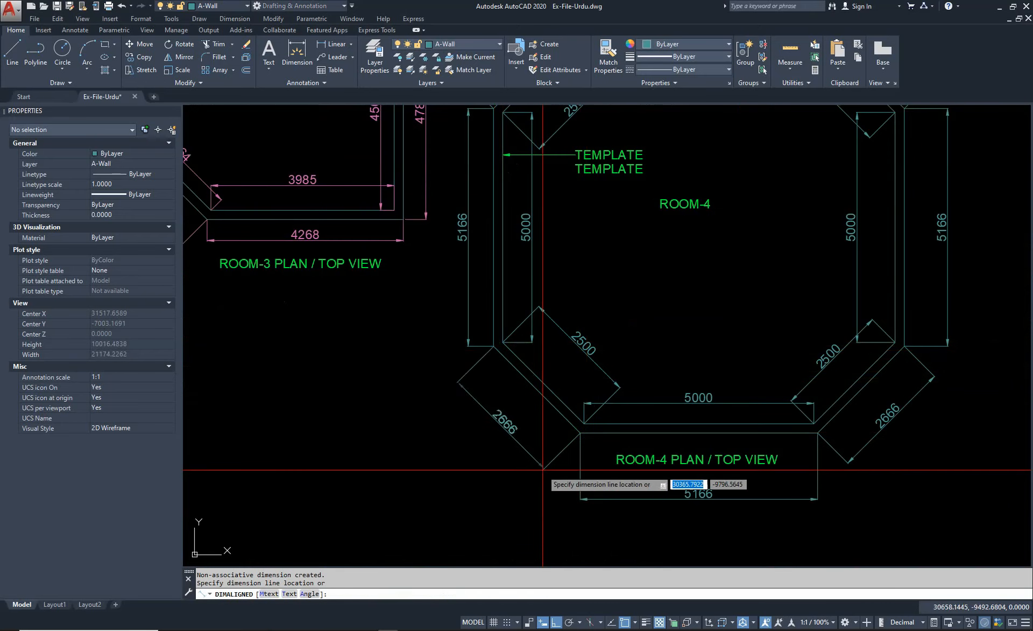
key("Escape")
key("Escape")
Add a horizontal linear dimension across the left wall's thickness, below the ROOM-4 label level.
scroll(508, 388, "down", 3)
scroll(507, 388, "up", 6)
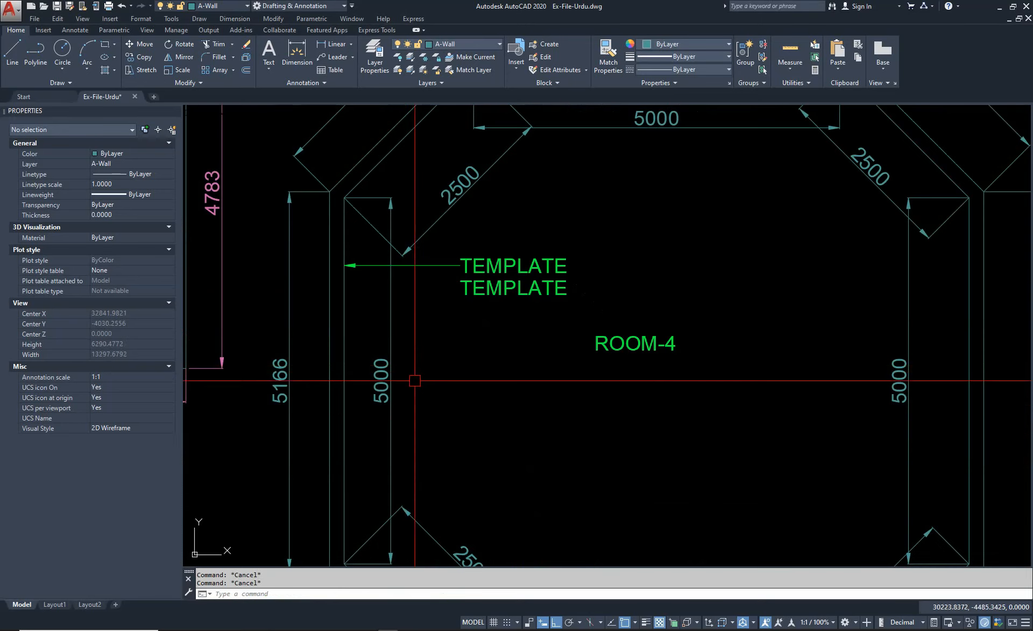
scroll(350, 398, "down", 4)
scroll(363, 420, "up", 2)
type("DLI")
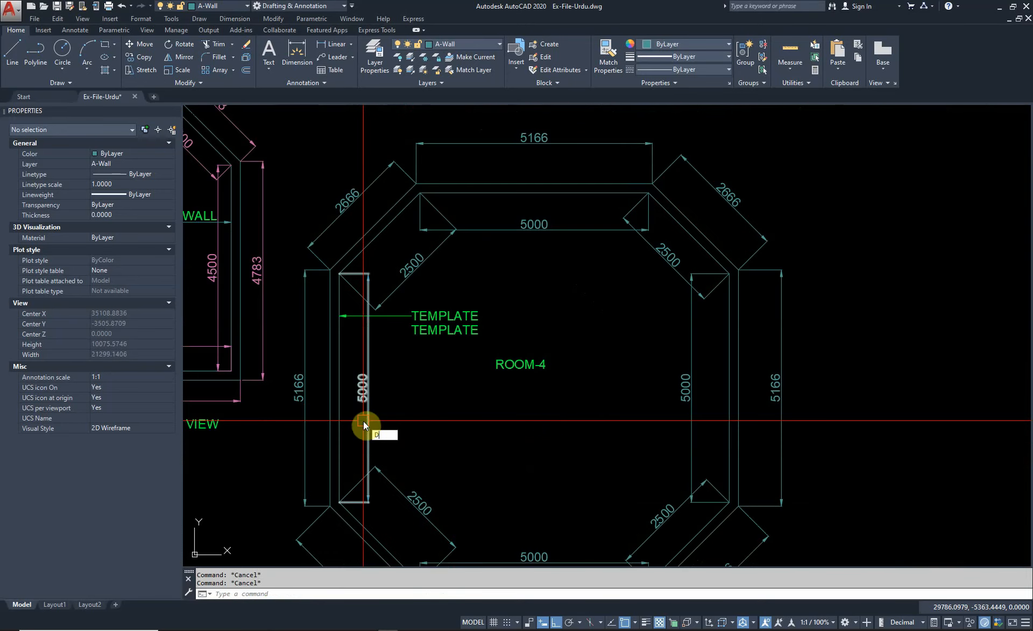
key("Return")
scroll(360, 422, "up", 4)
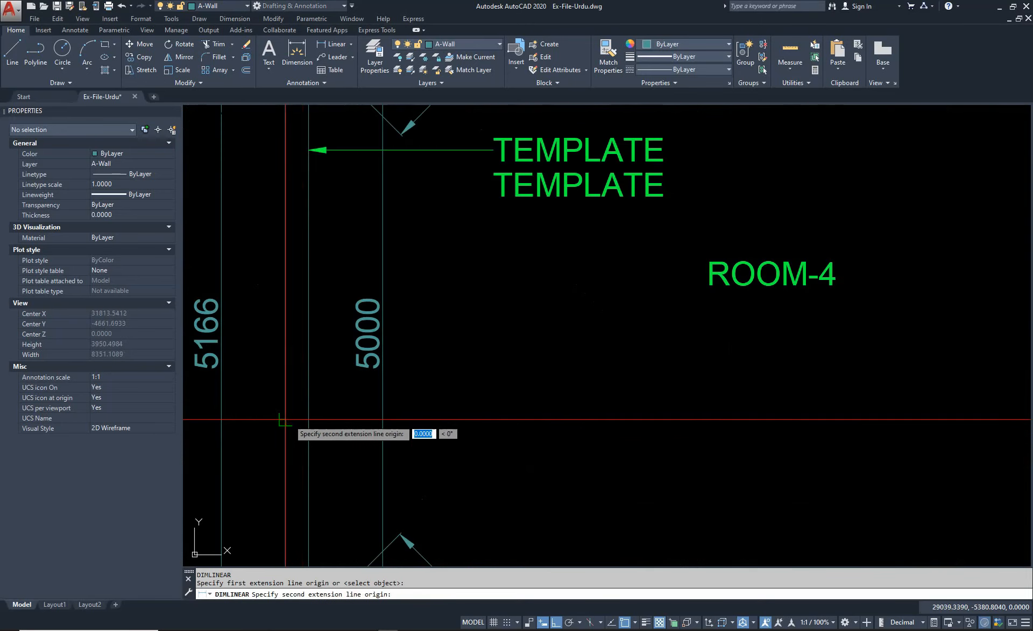
left_click(309, 419)
left_click(310, 427)
scroll(311, 424, "down", 2)
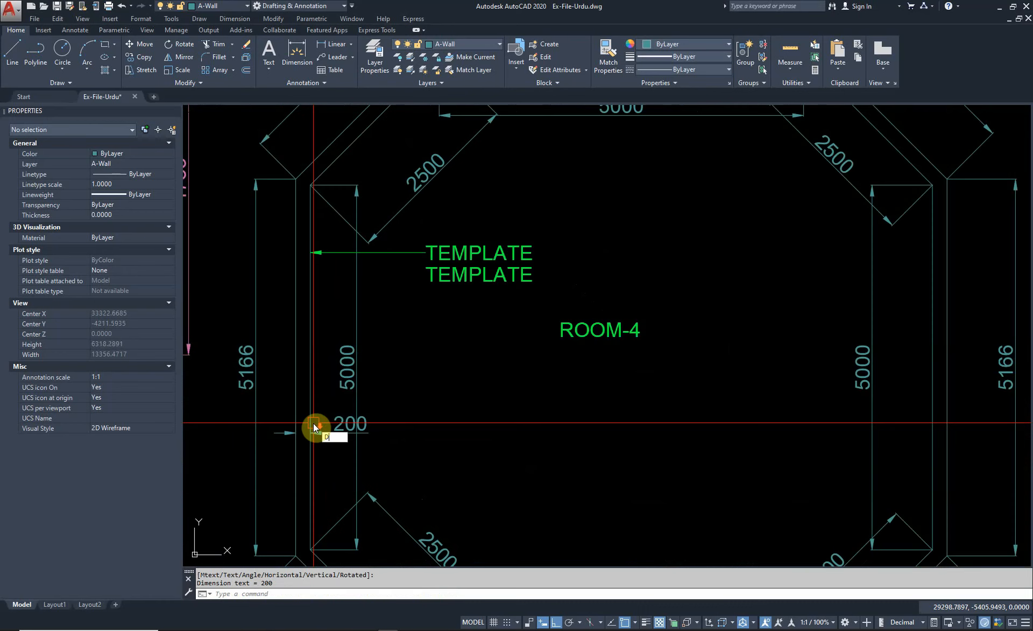
Continue the wall-thickness dimension across the room's interior width and the right wall's thickness.
type("DCO")
key("Return")
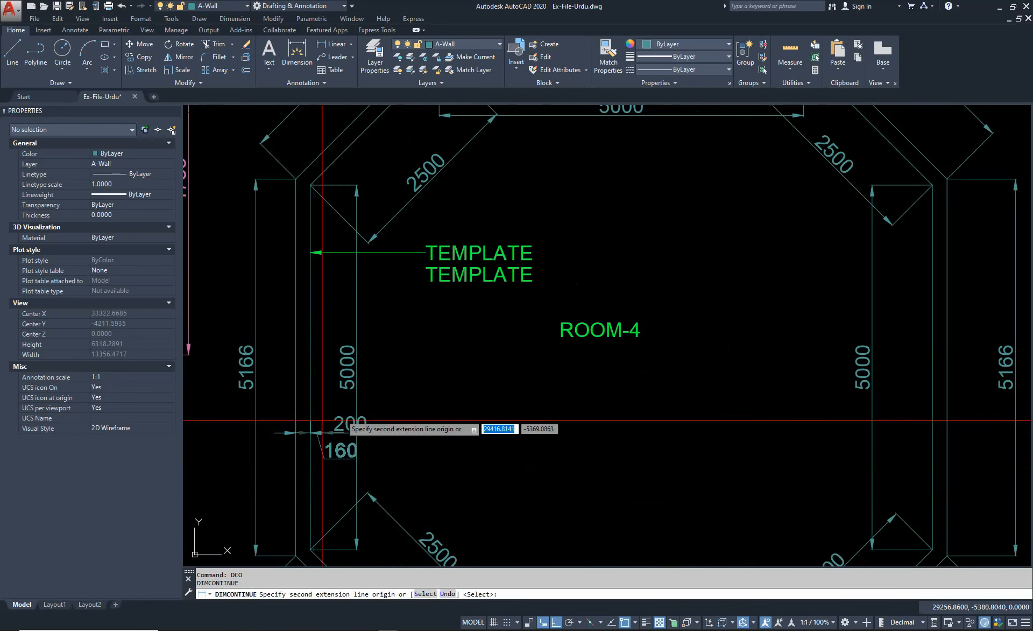
scroll(682, 428, "down", 3)
scroll(679, 424, "up", 3)
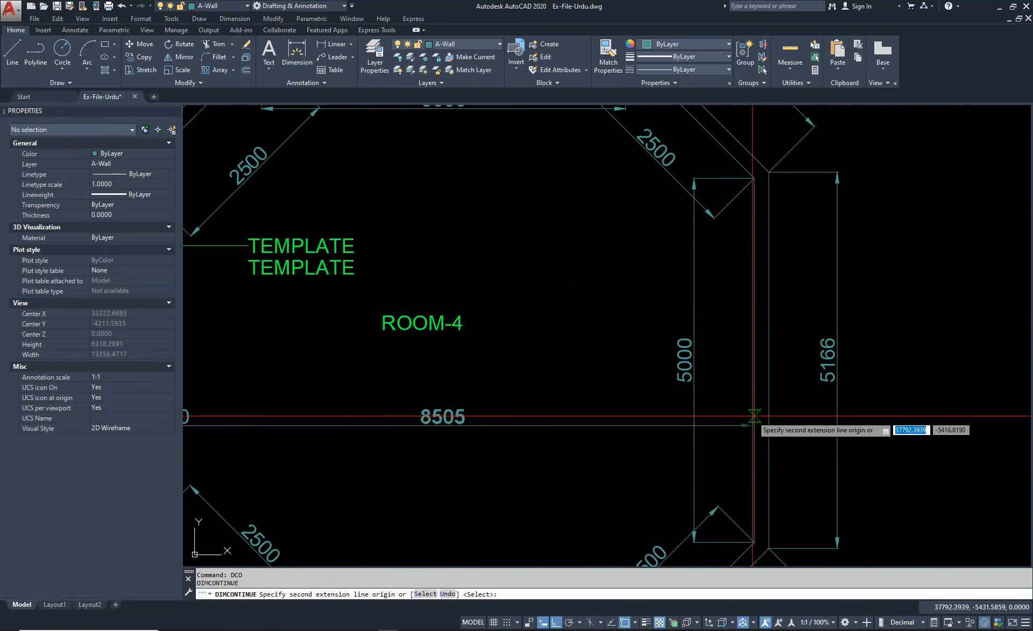
left_click(769, 424)
scroll(765, 425, "up", 4)
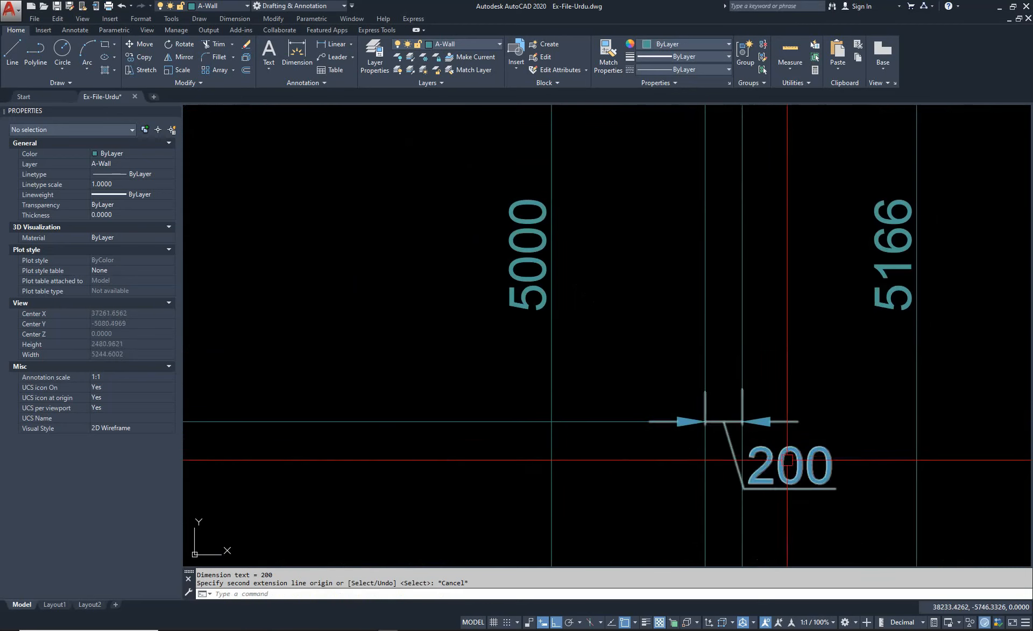
key("Escape")
Move the right wall-thickness dimension's text outside the room, in line with its dimension line, with object snap off.
left_click(751, 467)
left_click(748, 464)
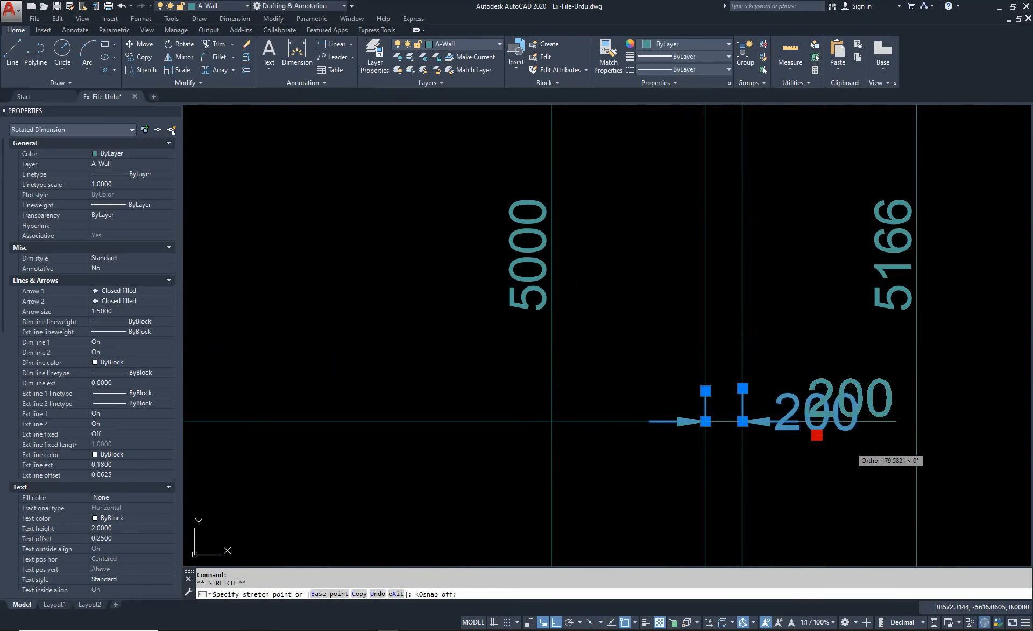
key("Escape")
Move the left wall-thickness dimension's text to the outer side of the left wall.
scroll(802, 352, "down", 8)
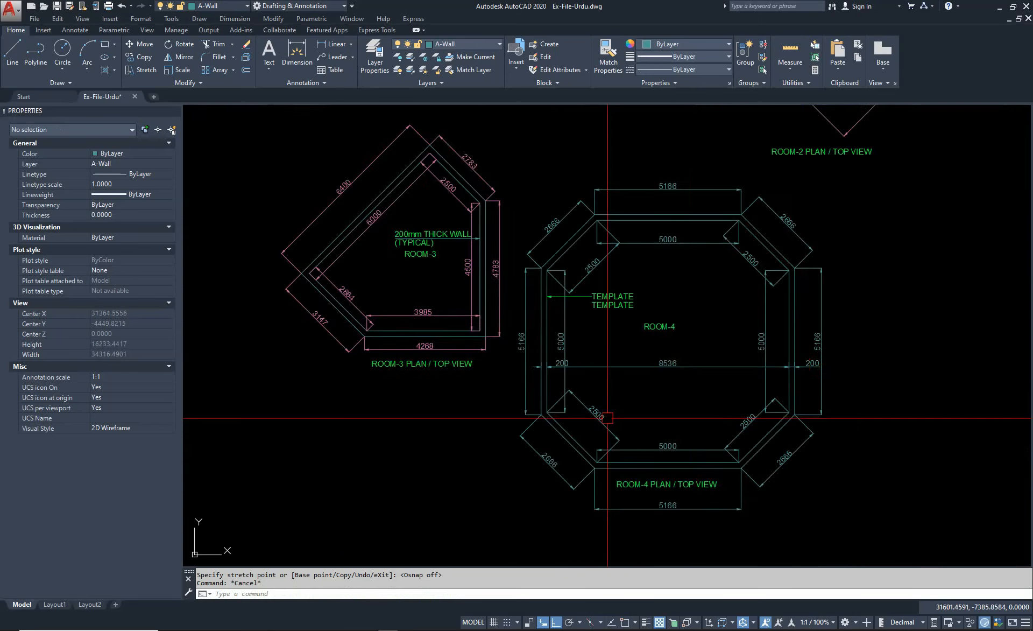
scroll(583, 365, "up", 6)
left_click(561, 365)
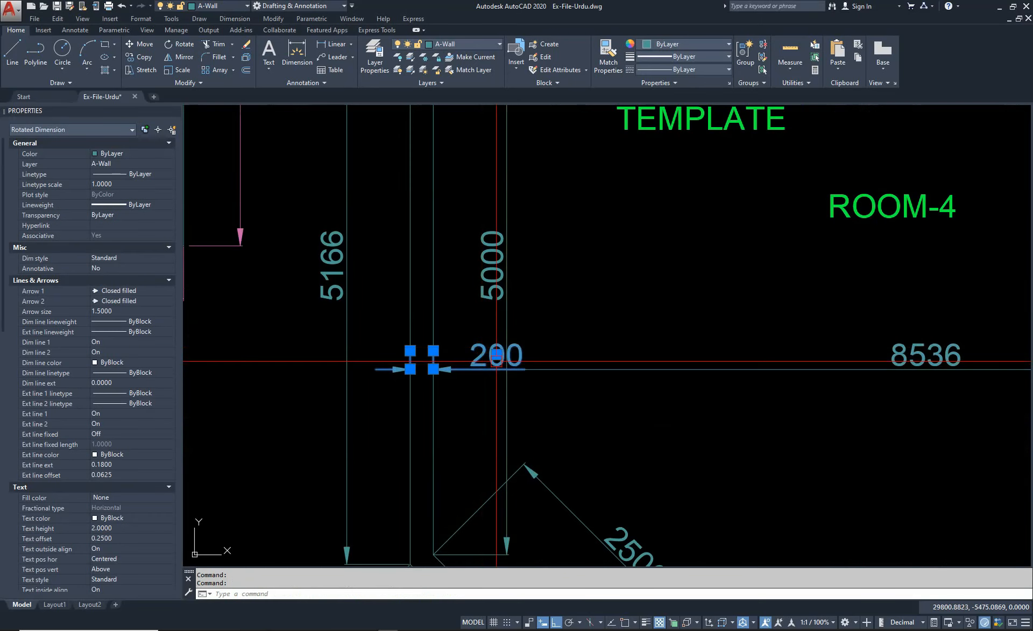
key("Escape")
scroll(423, 370, "down", 5)
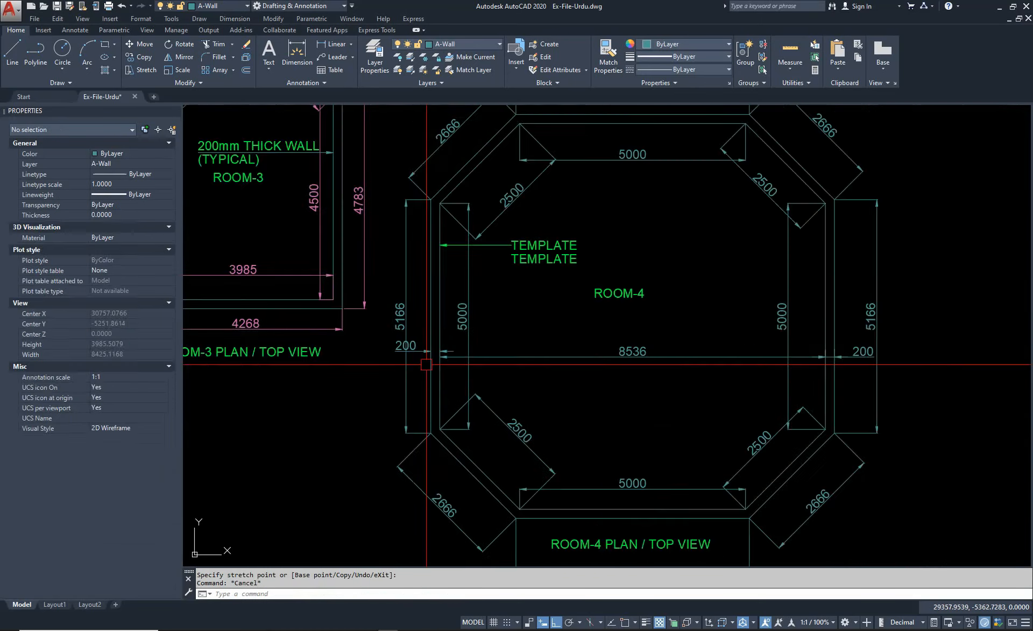
Snap the left wall-thickness dimension line into alignment with the interior width dimension line.
scroll(433, 333, "up", 6)
left_click(485, 331)
scroll(484, 332, "up", 6)
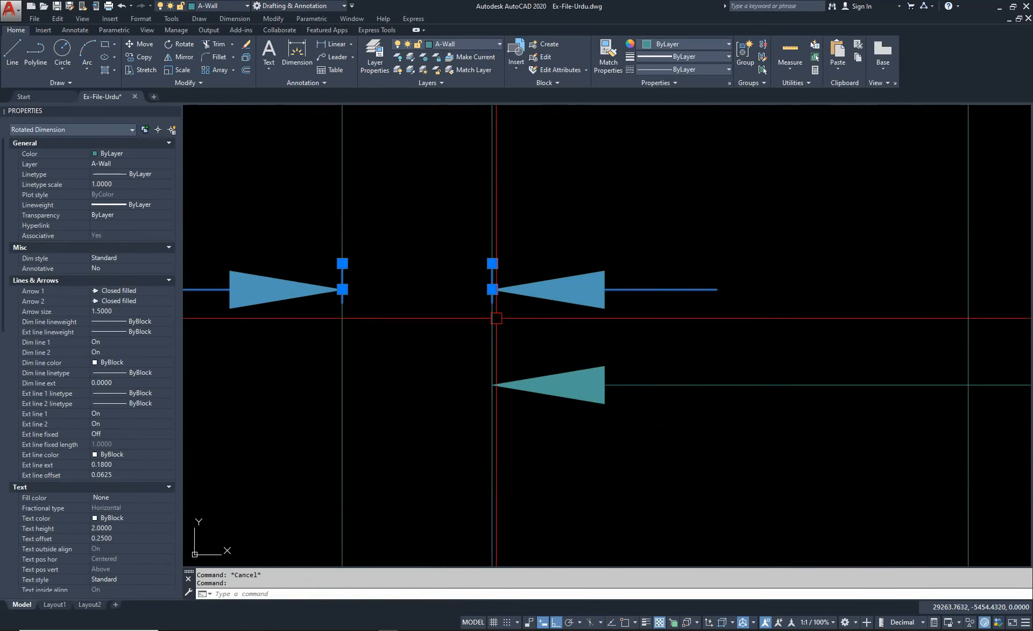
left_click(492, 289)
key("F3")
left_click(493, 382)
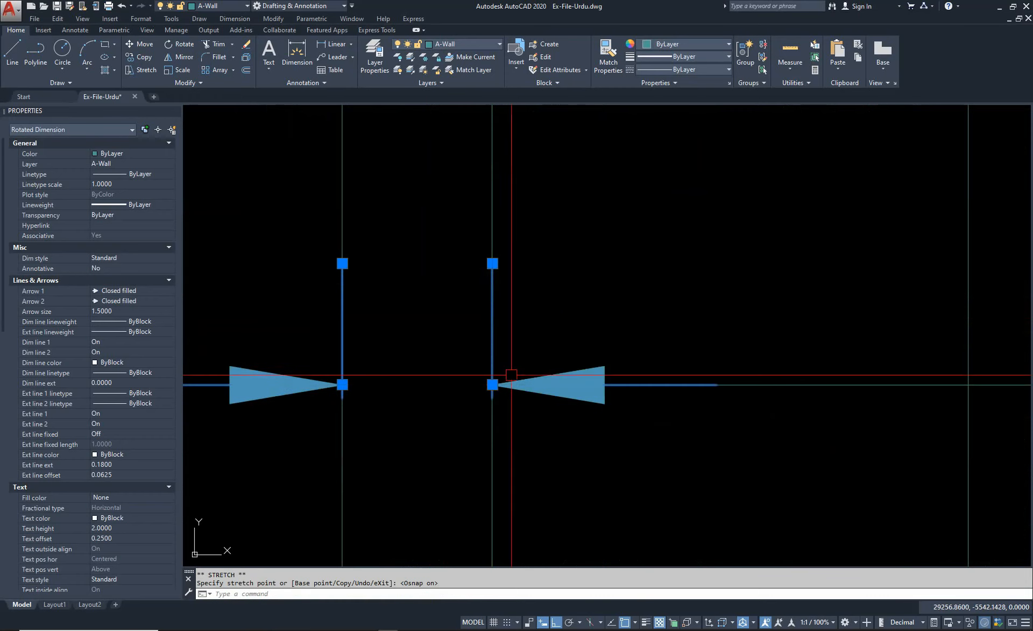
scroll(511, 377, "down", 6)
key("Escape")
Move the left outer wall's vertical dimension line farther out, clear of the wall-thickness text.
left_click(500, 376)
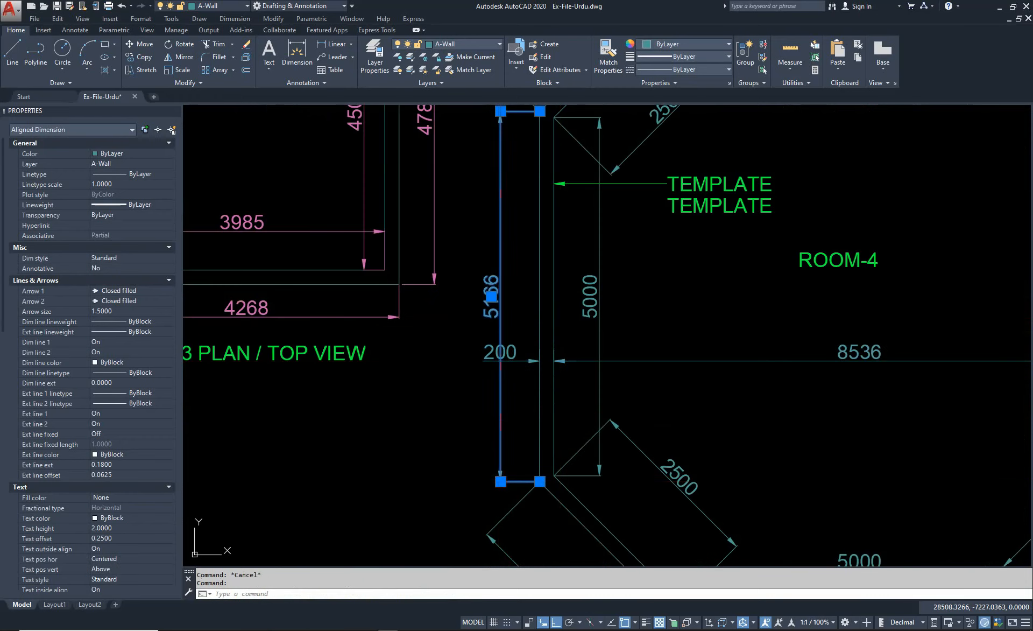
left_click(501, 482)
key("F3")
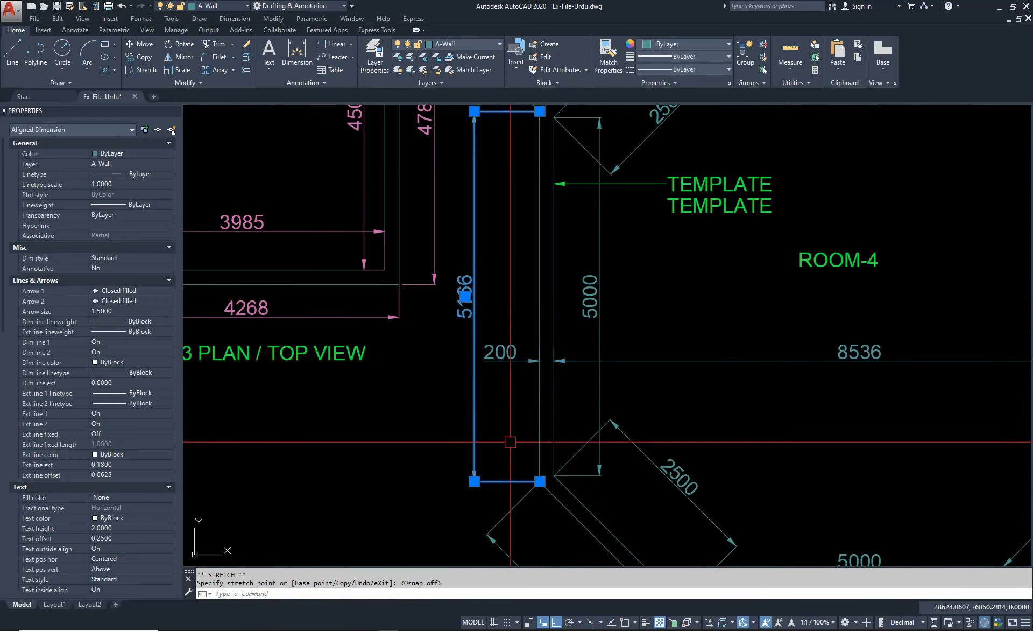
key("Escape")
Add a vertical linear dimension across the bottom wall's thickness, near the right end of the inner bottom wall dimension.
scroll(464, 346, "down", 5)
middle_click_drag(556, 397, 514, 404)
scroll(573, 486, "up", 4)
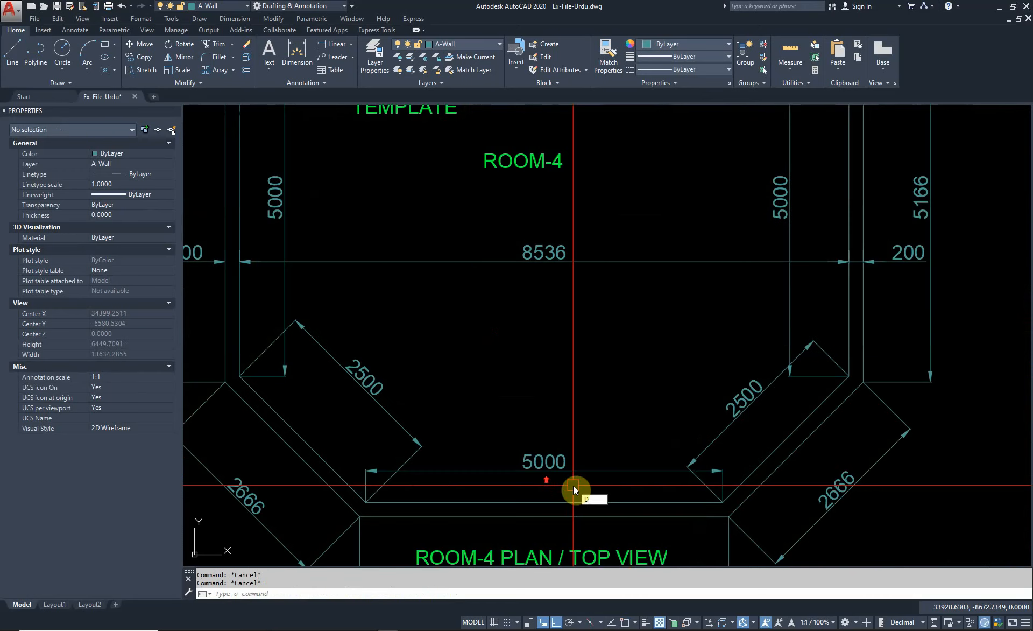
type("DLI")
key("Return")
key("F3")
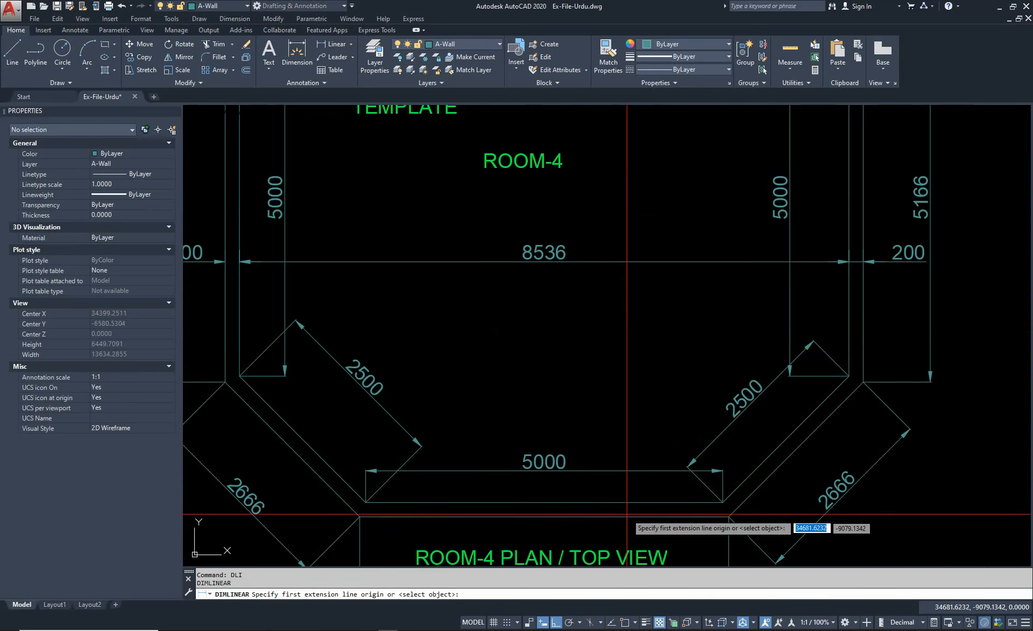
left_click(628, 516)
left_click(629, 502)
left_click(641, 495)
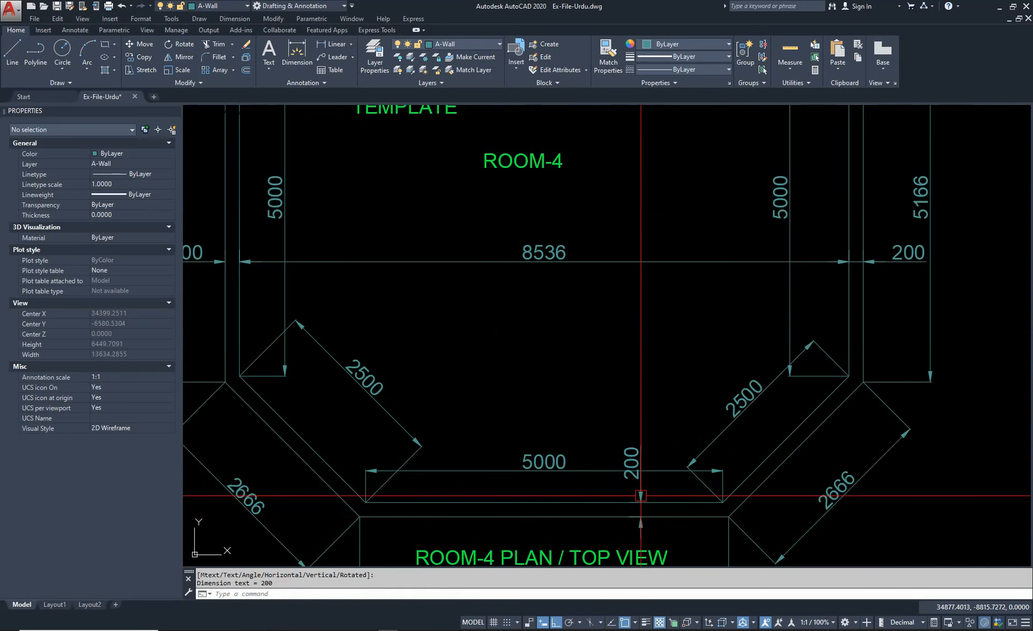
Continue the bottom wall-thickness dimension up across the room's interior height and the top wall's thickness.
type("DCO")
key("Return")
scroll(641, 289, "down", 4)
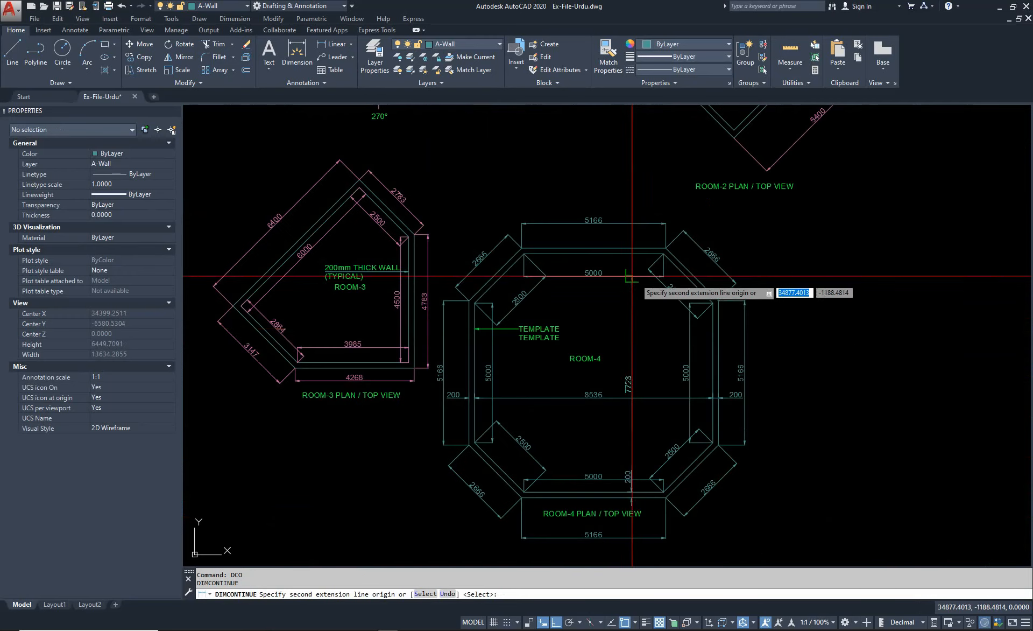
scroll(646, 237, "up", 4)
left_click(624, 202)
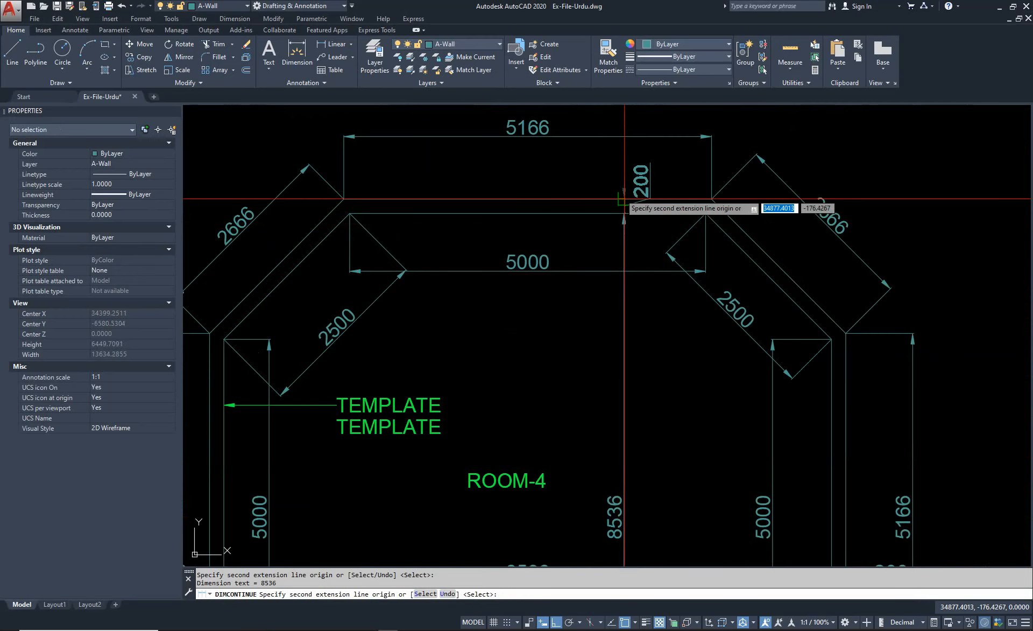
key("Escape")
Move the top wall-thickness dimension's text above the top outer wall dimension, in line with its own dimension line.
middle_click_drag(645, 189, 650, 291)
scroll(650, 291, "up", 2)
left_click(651, 294)
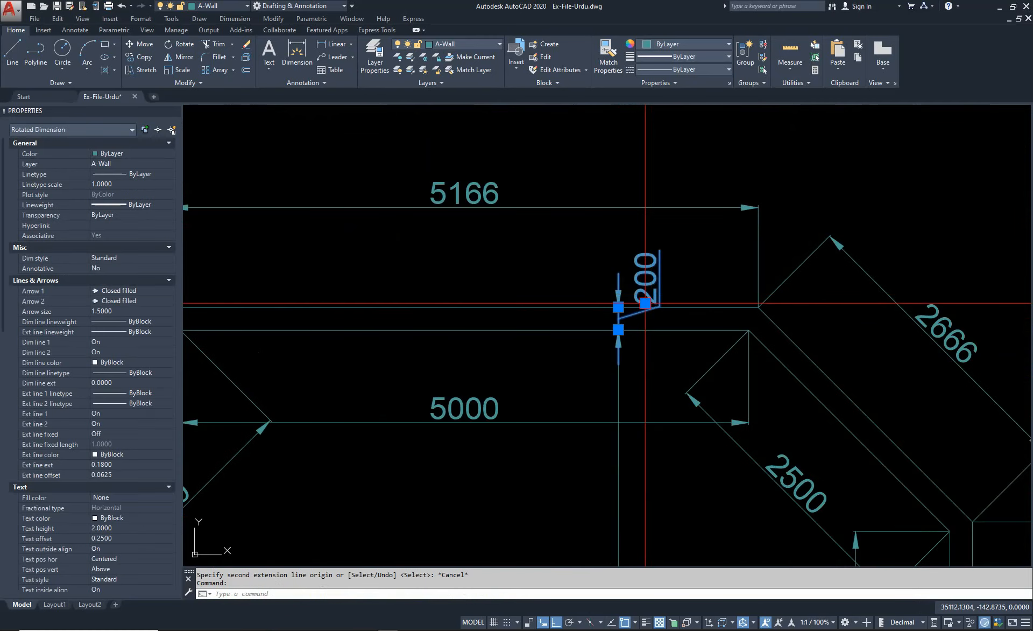
left_click(646, 303)
key("F3")
left_click(621, 168)
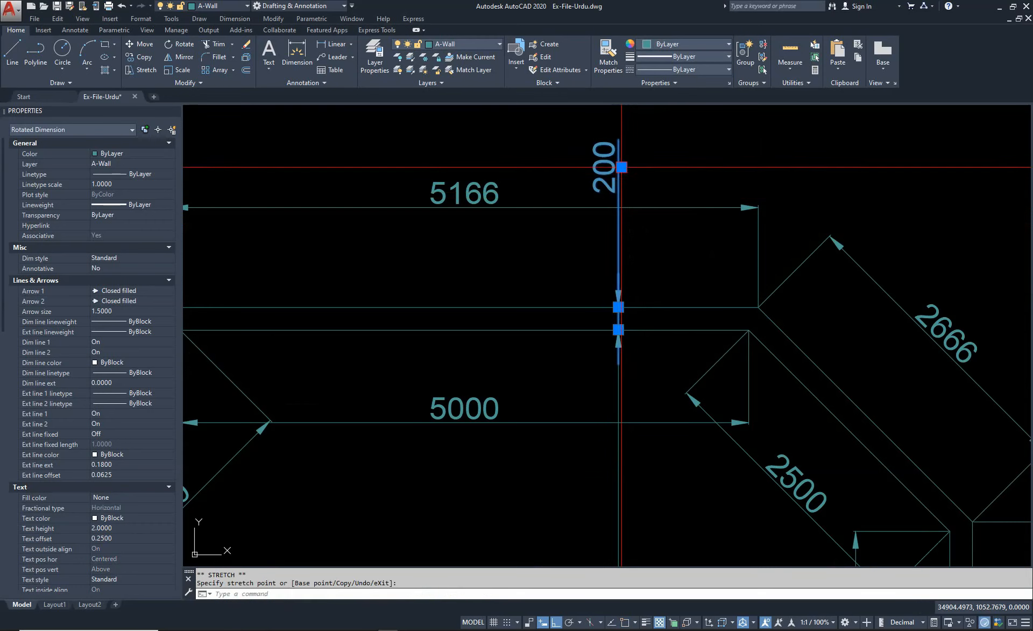
Bring the top wall-thickness text down closer to the wall and move the top outer wall's dimension line farther up.
left_click(622, 256)
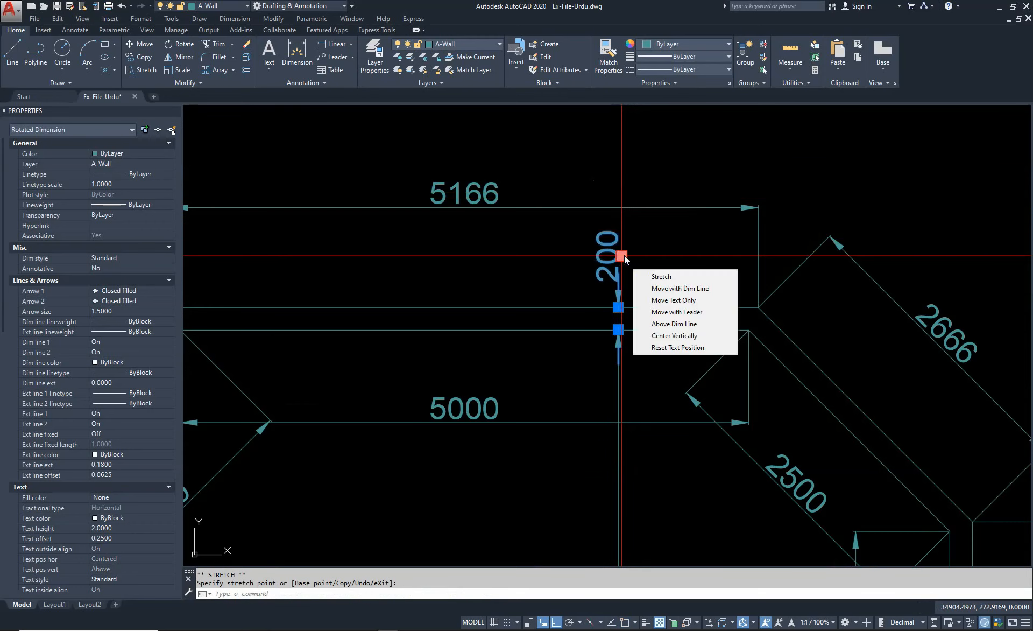
key("Escape")
scroll(619, 224, "down", 3)
left_click(676, 218)
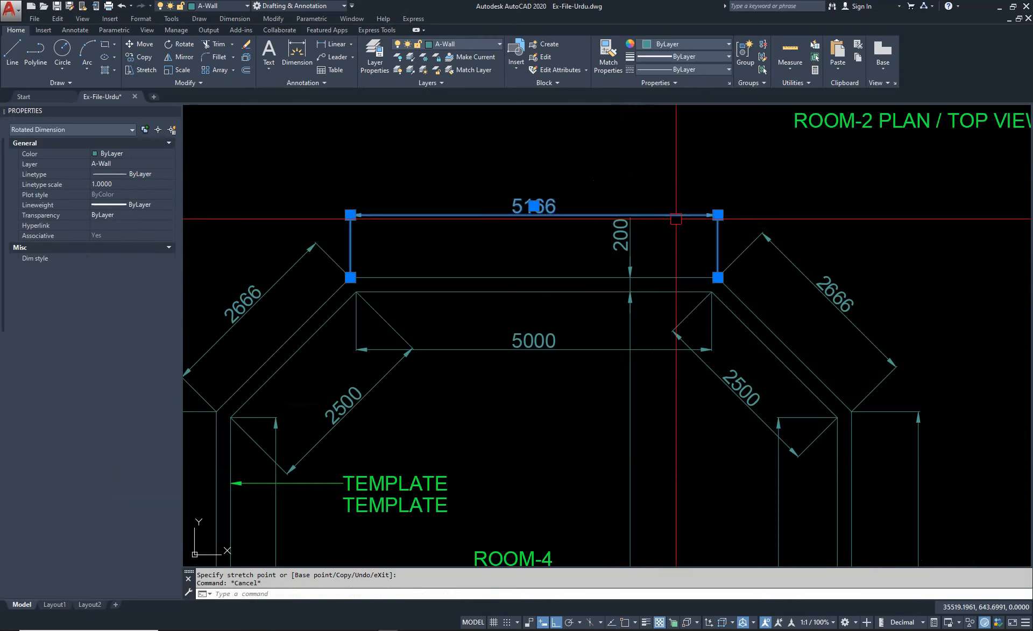
left_click(718, 215)
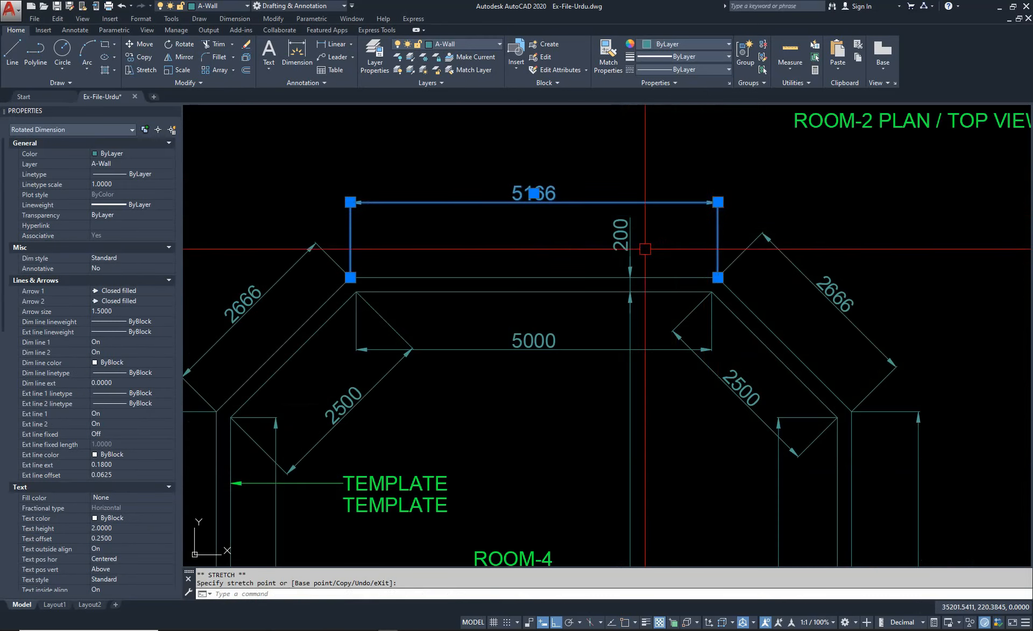
key("Escape")
Move the ROOM-4 PLAN / TOP VIEW title straight down, below the bottom outer wall dimension.
scroll(610, 270, "up", 2)
scroll(614, 295, "down", 8)
scroll(614, 296, "up", 6)
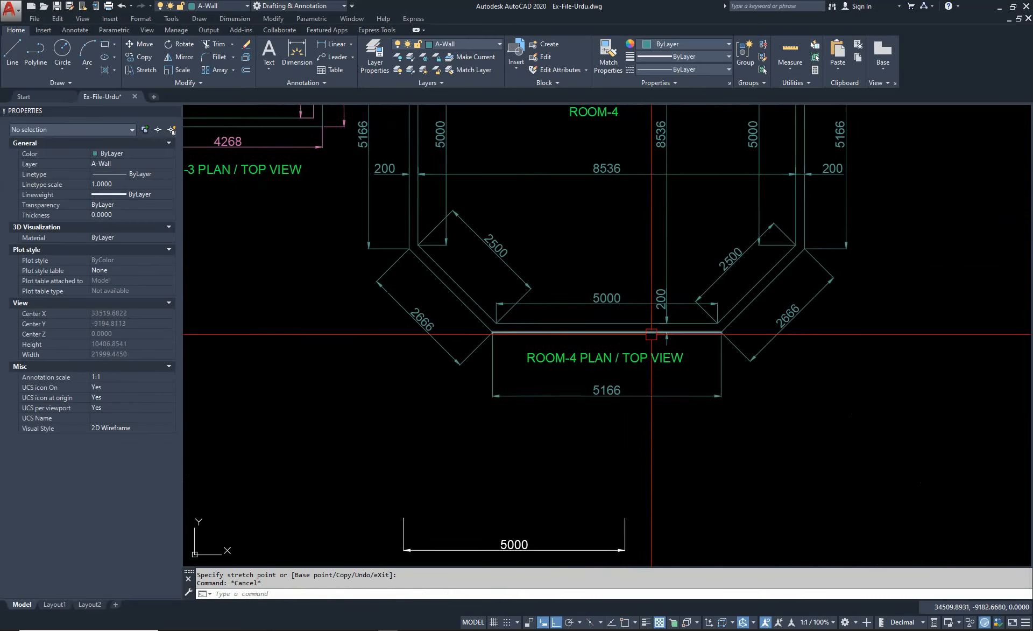
left_click(634, 360)
left_click(476, 359)
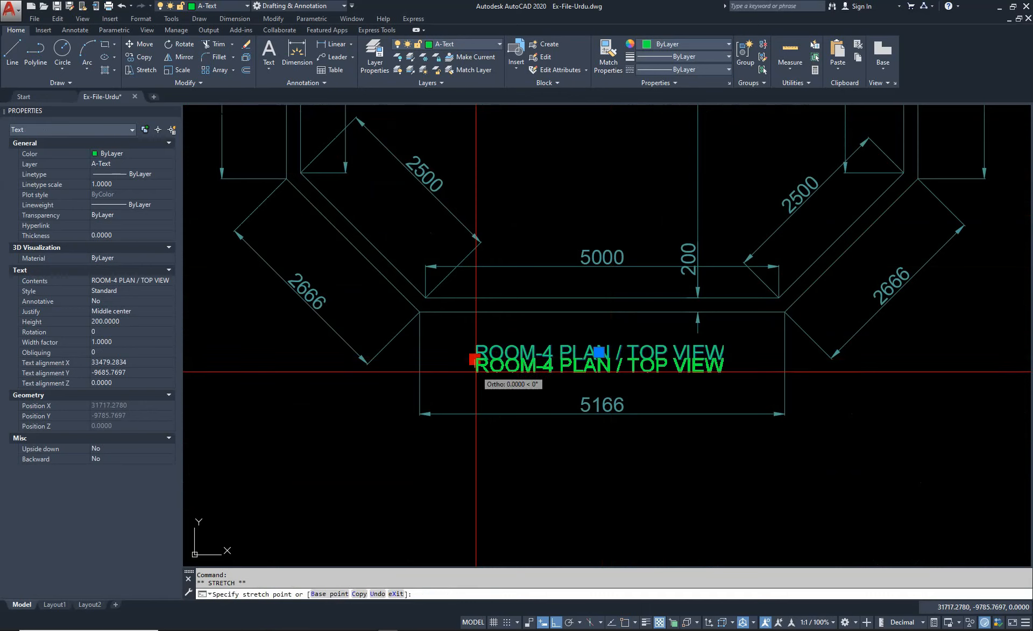
left_click(474, 456)
key("Escape")
Move the bottom wall-thickness text below the wall and align its dimension line with the interior height dimension using object snap.
left_click(690, 260)
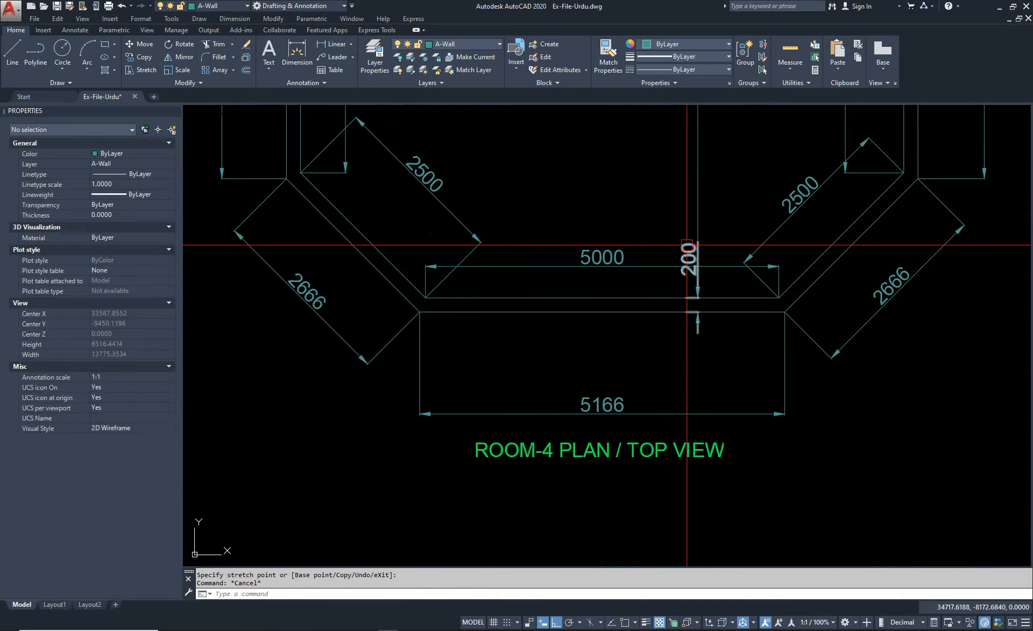
left_click(689, 259)
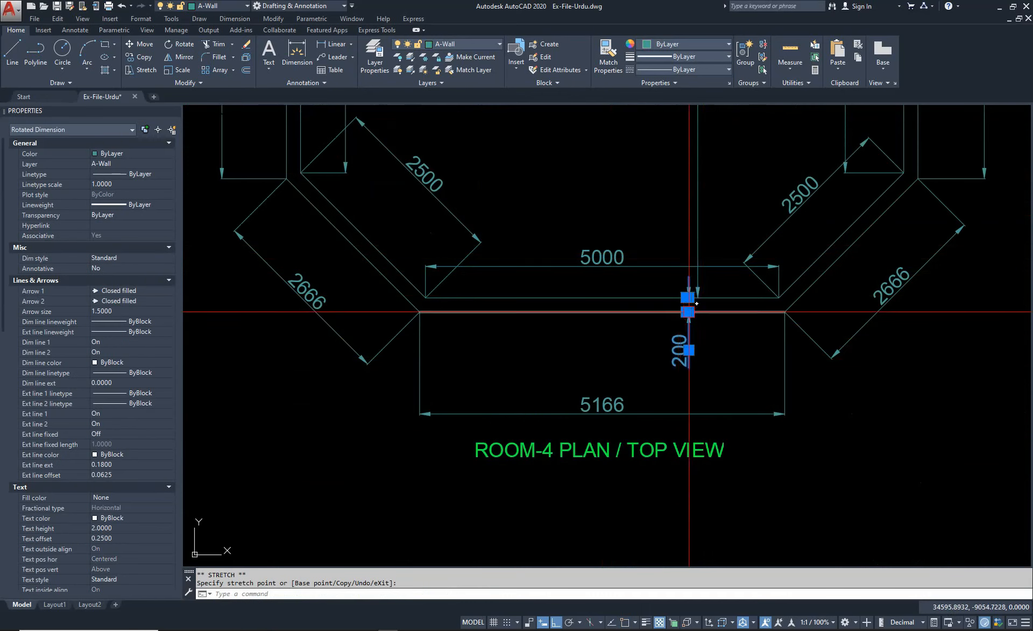
scroll(698, 301, "up", 10)
left_click(601, 380)
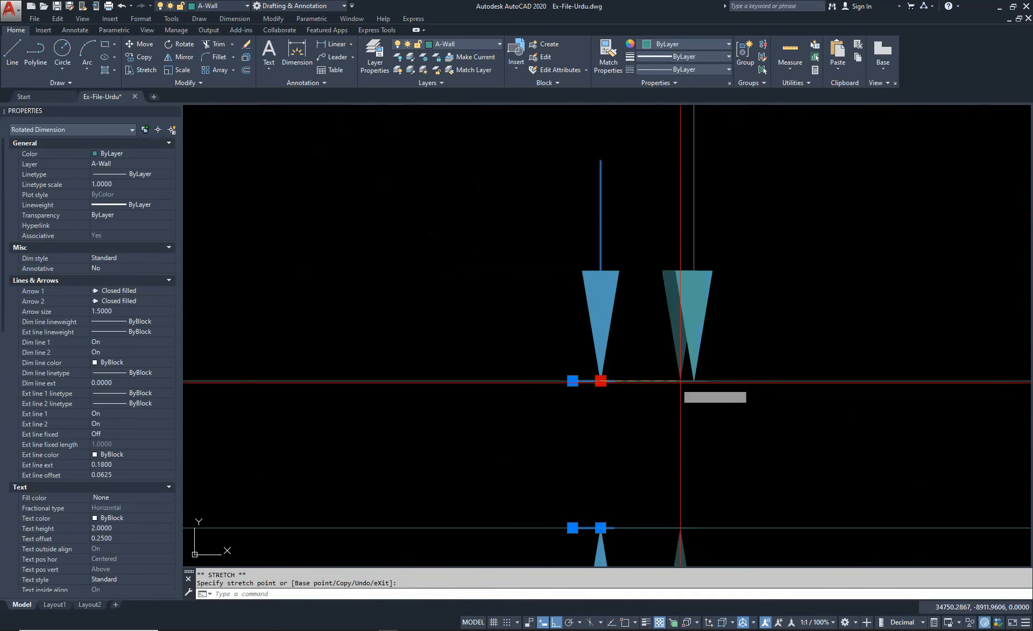
key("F3")
key("Escape")
key("Escape")
scroll(695, 380, "down", 12)
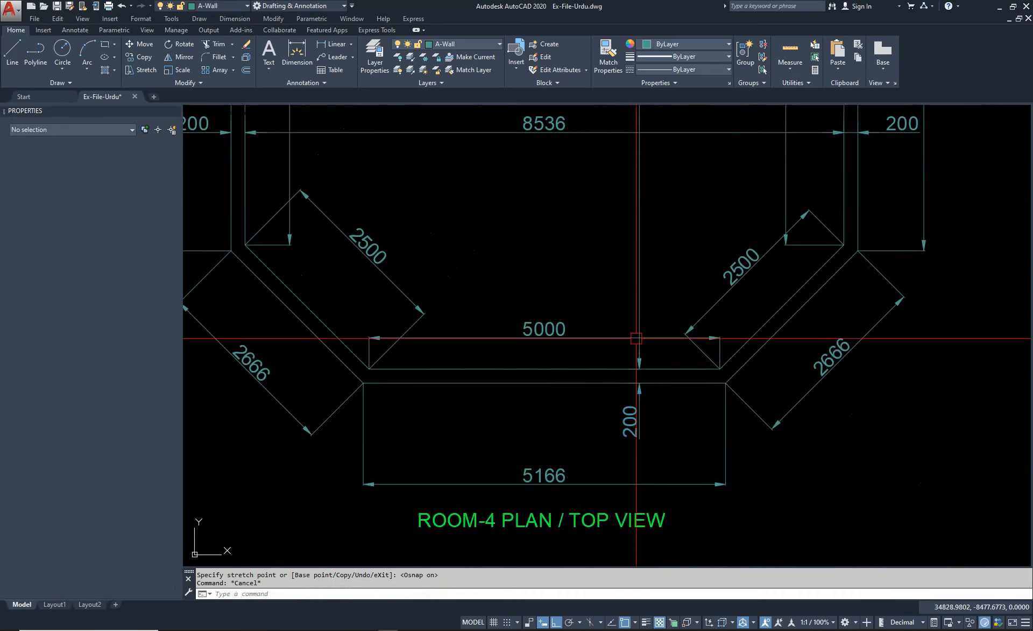
Move the complete ROOM-4 plan with its dimensions, labels and title horizontally to the right, farther away from ROOM-3.
middle_click_drag(579, 374, 553, 385)
scroll(461, 346, "up", 4)
key("Escape")
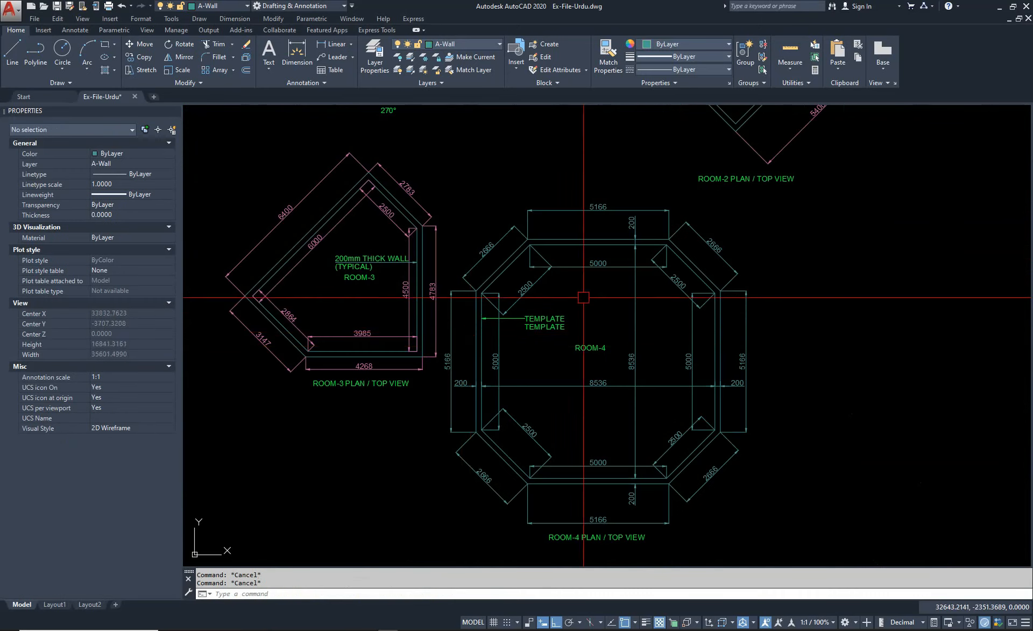
scroll(598, 253, "down", 2)
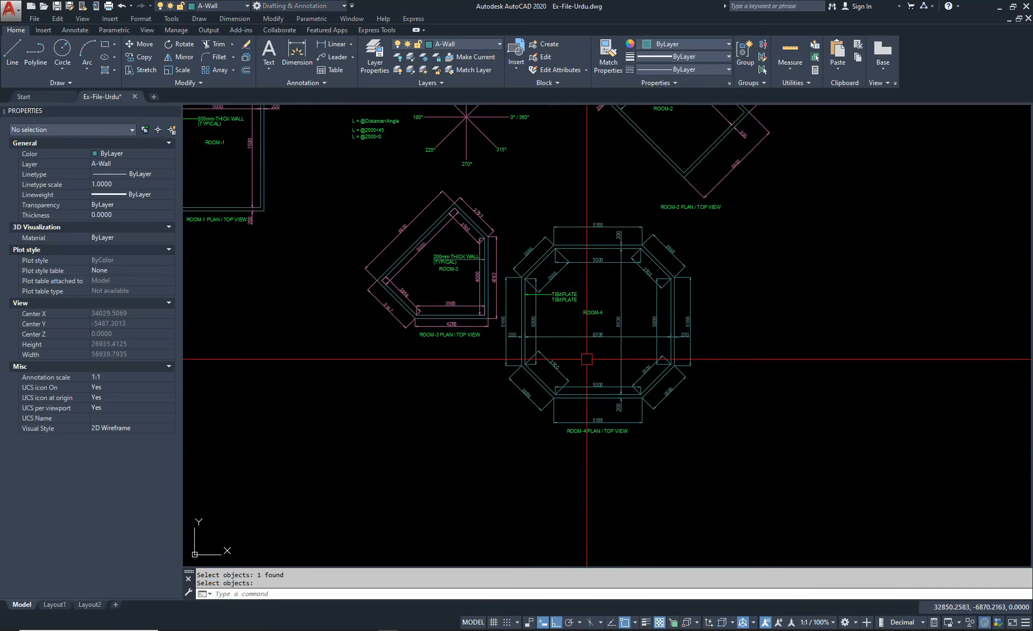
type("M")
key("Return")
left_click(693, 230)
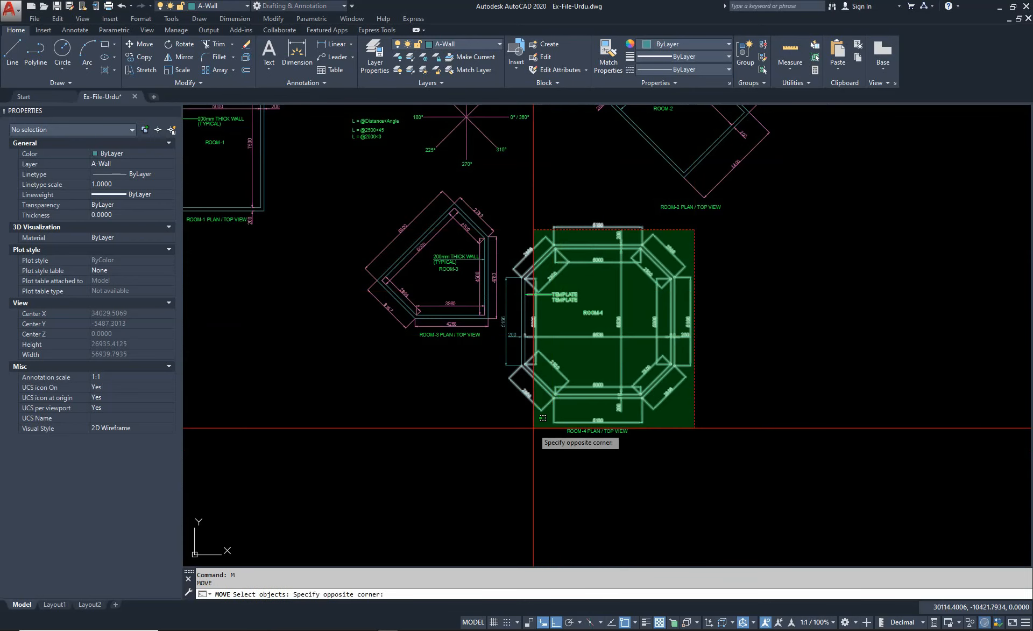
left_click(713, 440)
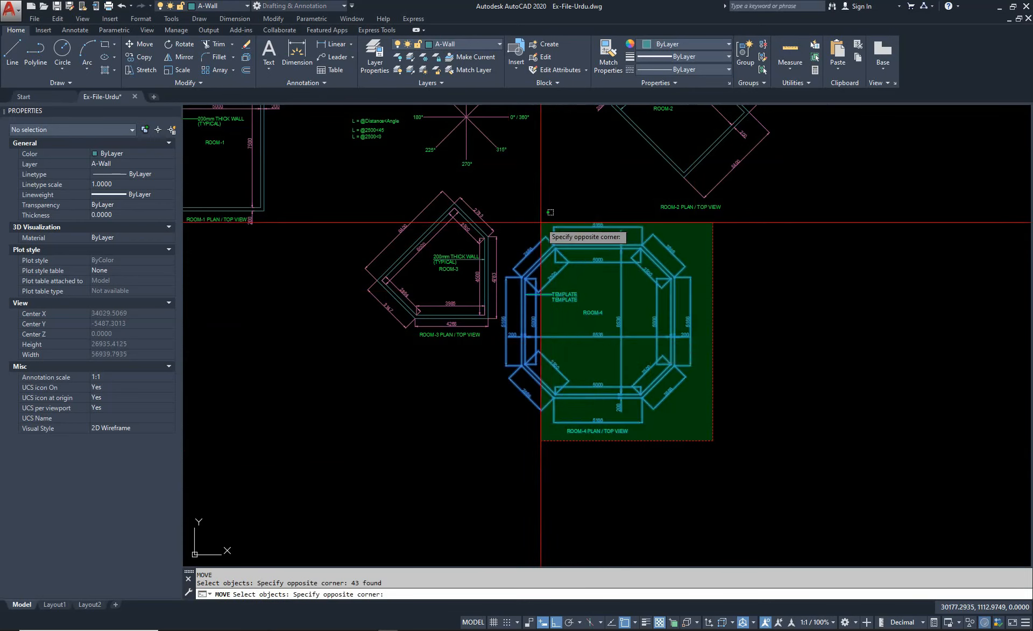
left_click(539, 221)
key("Return")
left_click(596, 468)
left_click(656, 473)
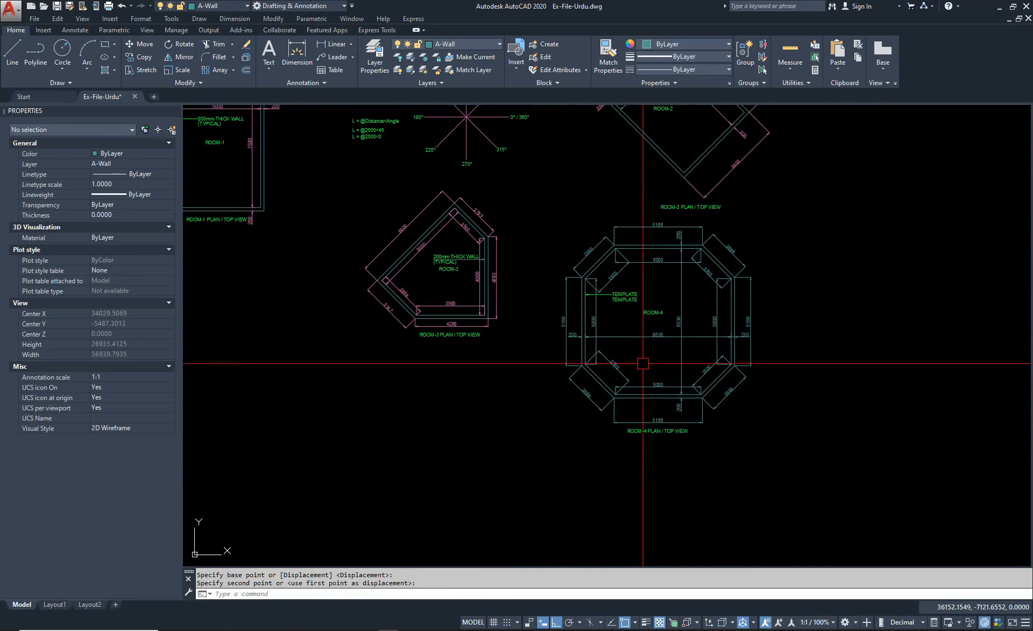
Examine the ROOM-4 plan's dimensions, room label and placeholder leader note.
middle_click_drag(711, 367, 613, 380)
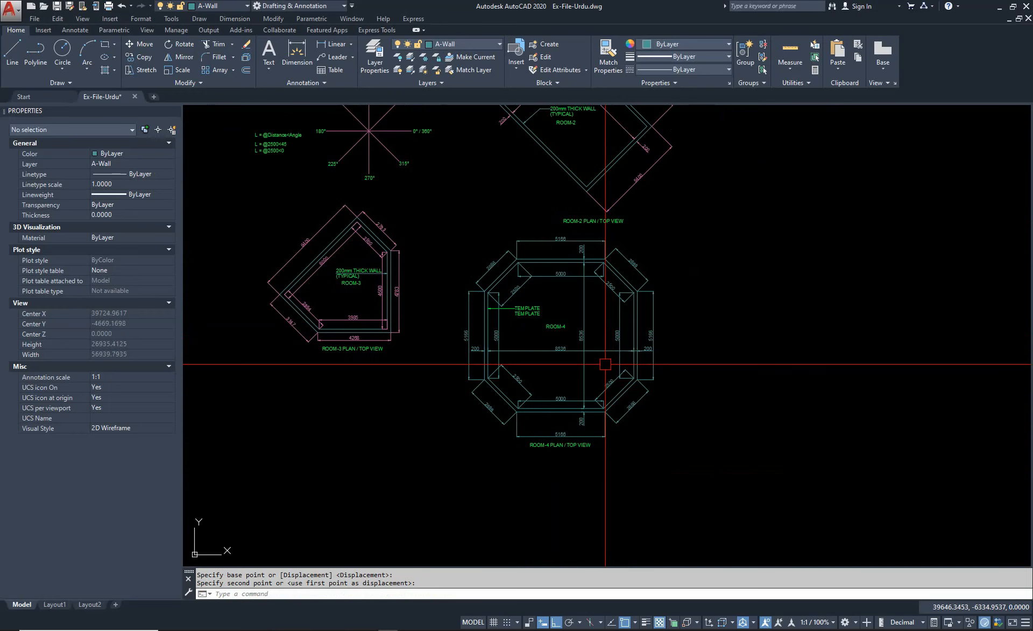
scroll(562, 335, "up", 5)
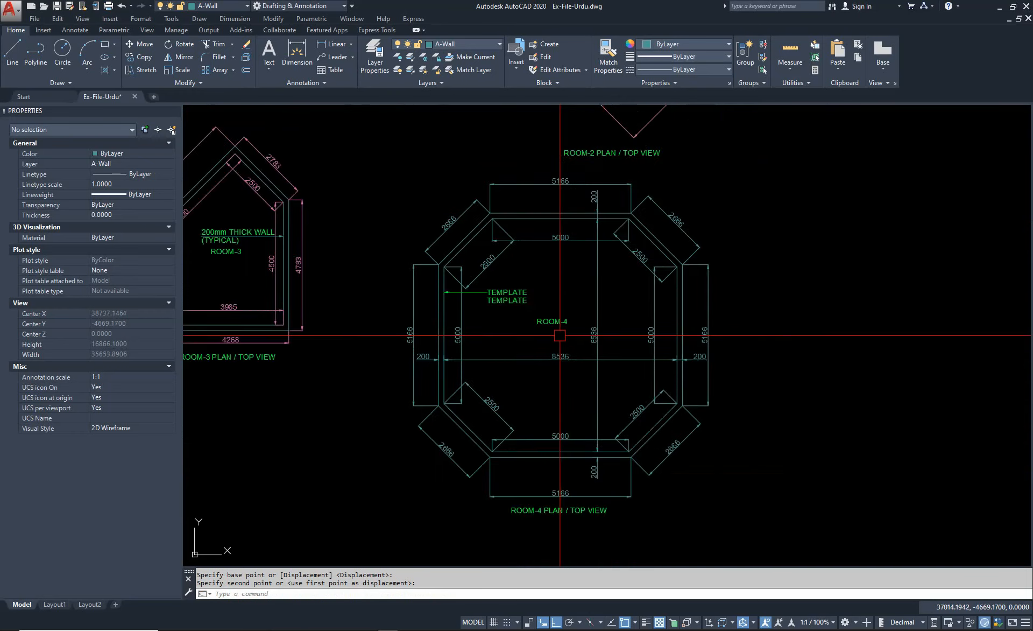
left_click(533, 312)
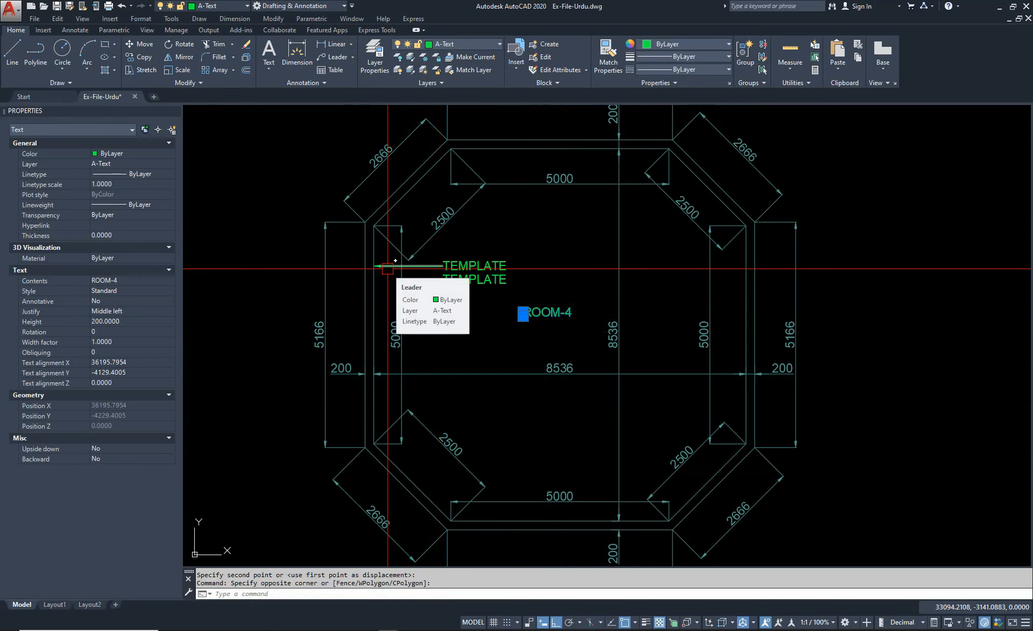
key("Escape")
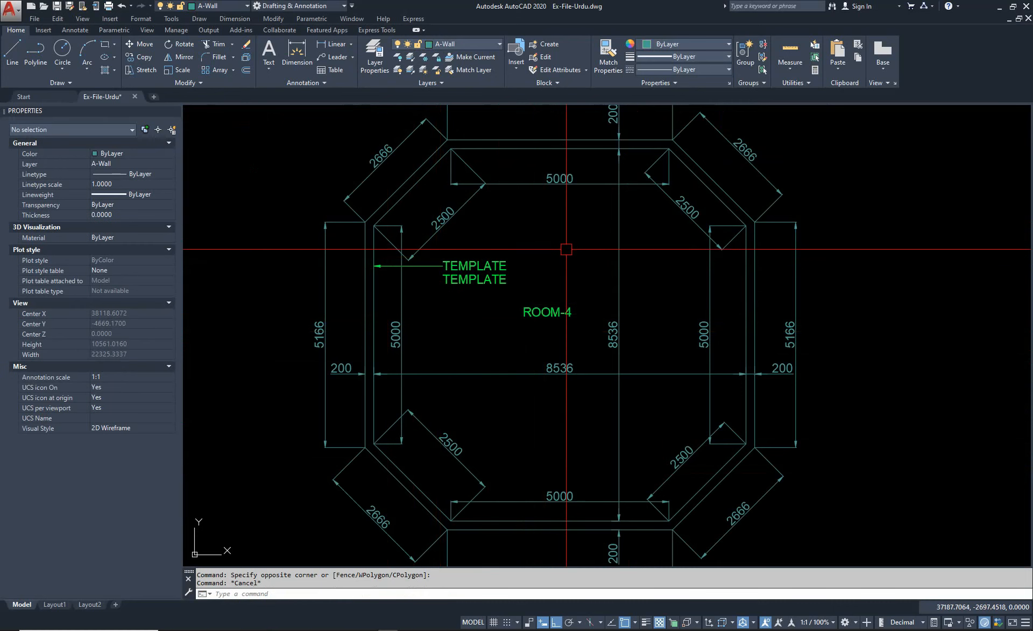
middle_click_drag(566, 249, 564, 360)
scroll(482, 334, "down", 2)
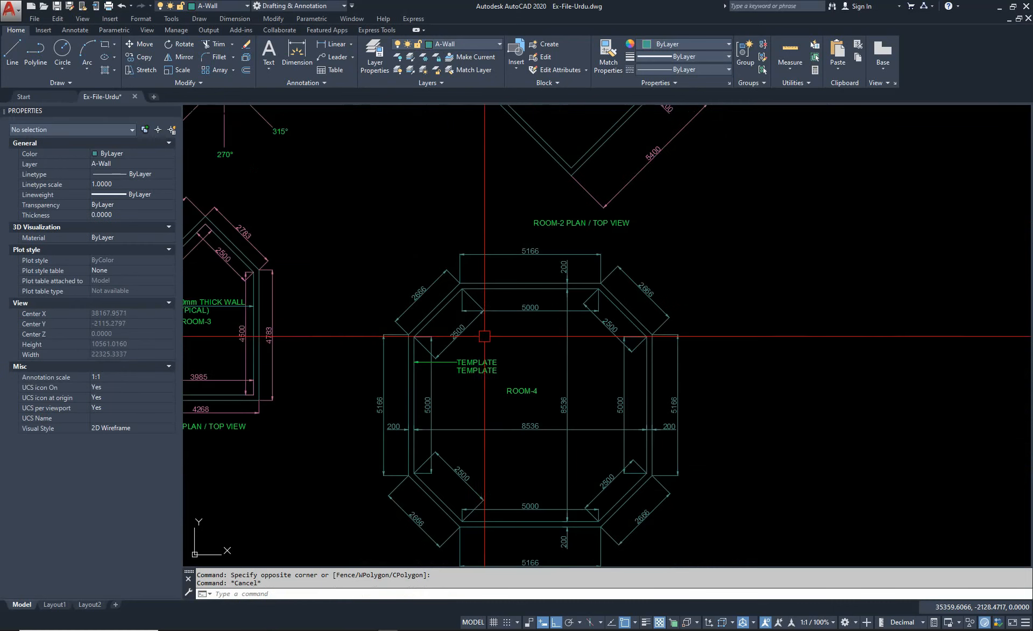
scroll(475, 385, "up", 2)
scroll(476, 382, "up", 2)
left_click(496, 410)
key("Escape")
scroll(470, 331, "down", 2)
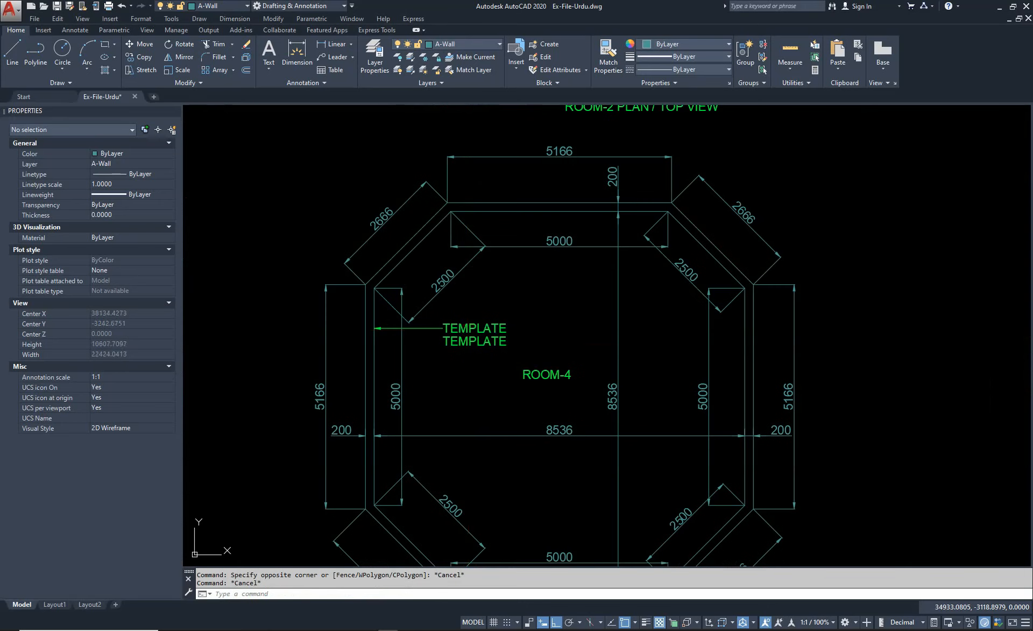
Replace the first TEMPLATE line of the ROOM-4 leader note with "200mm WALL THOCKNESS".
double_click(470, 328)
type("200mm")
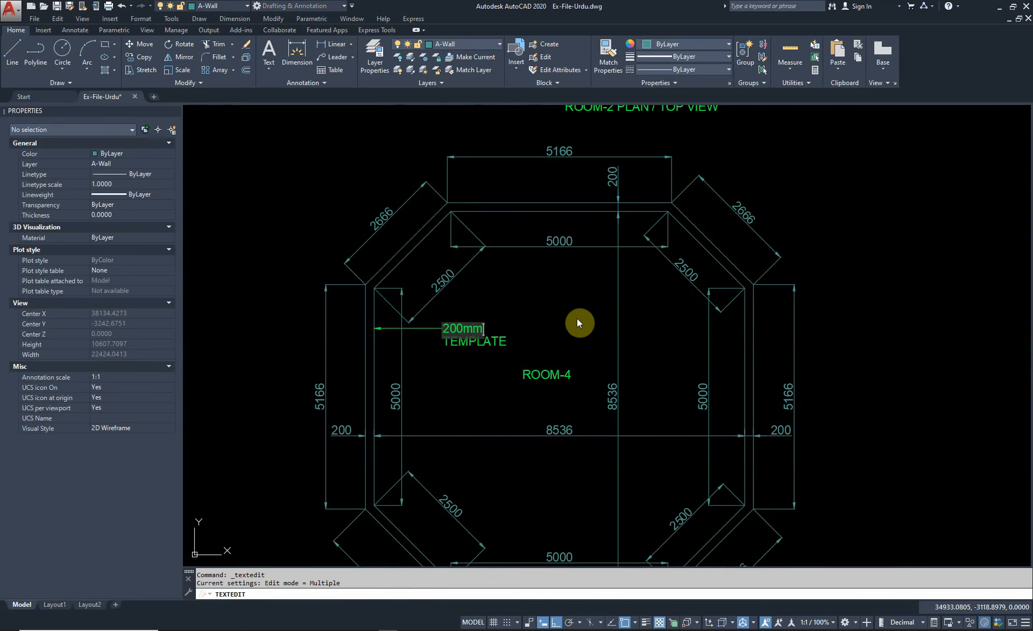
type(" WALL THI")
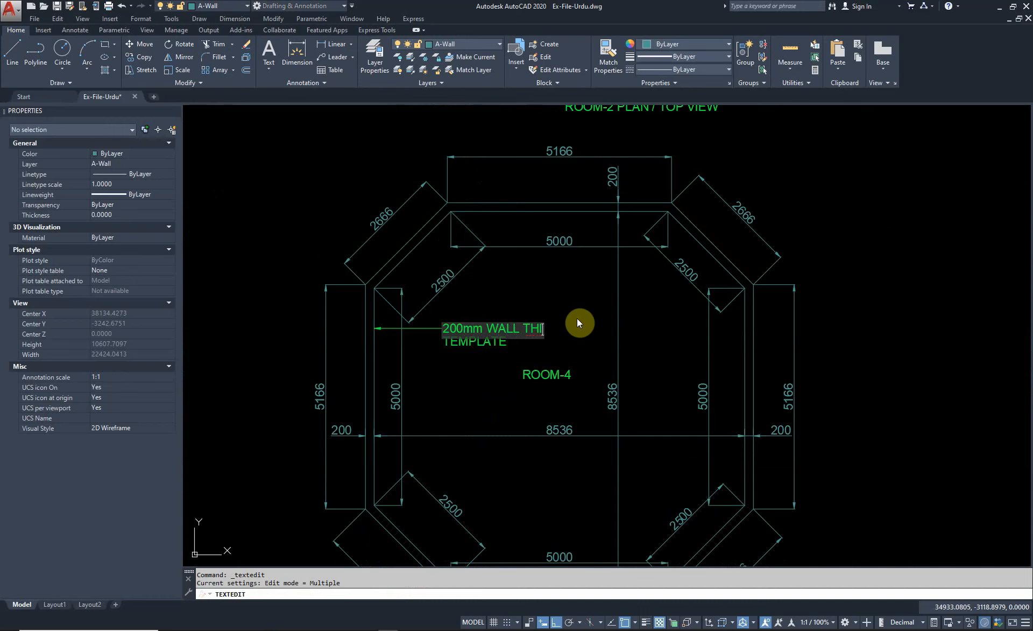
key("BackSpace")
type("OCKNESS")
left_click(485, 392)
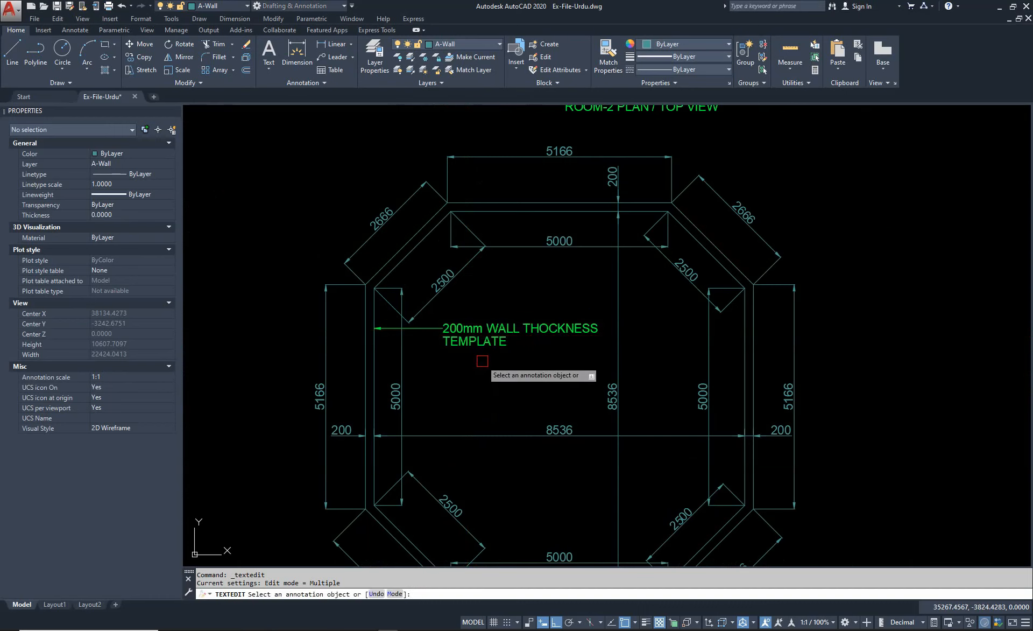
key("Escape")
Spell-check the first line of the leader note and replace THOCKNESS with the suggested word THICKNESS.
left_click(519, 325)
scroll(553, 341, "up", 5)
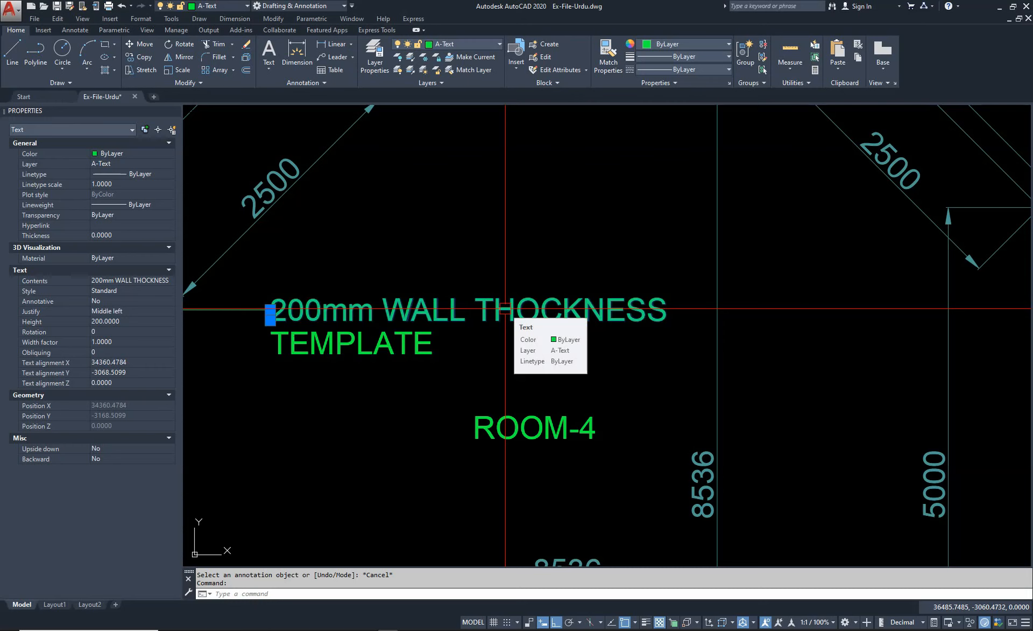
type("SP")
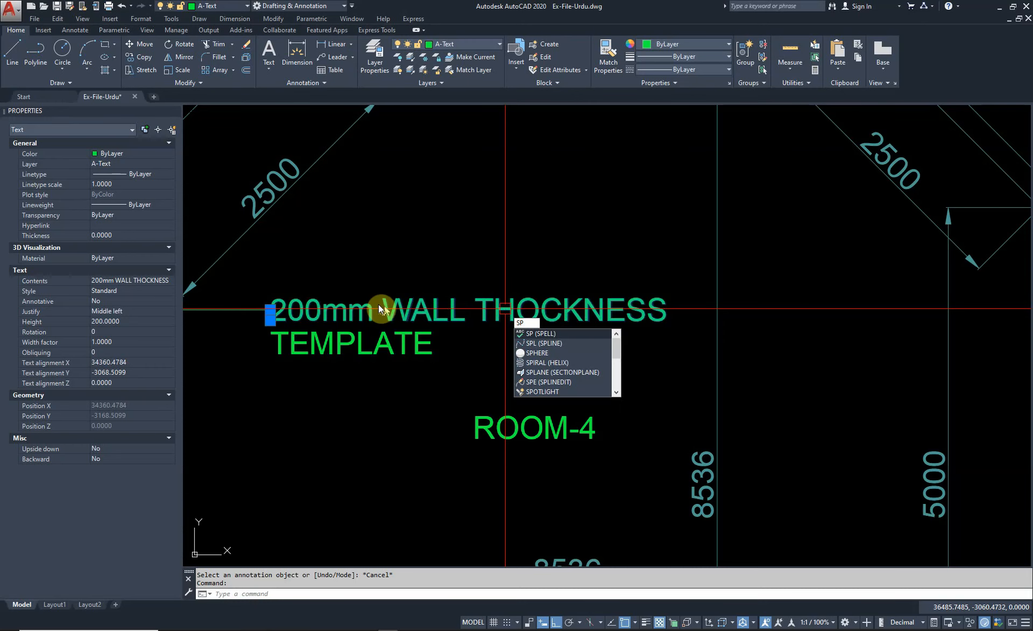
key("Return")
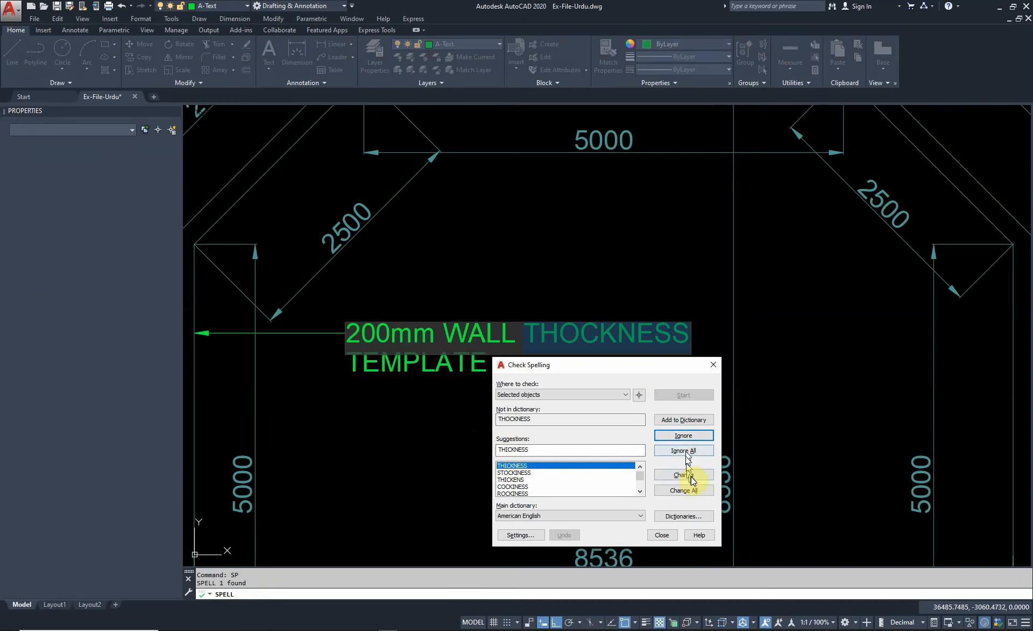
left_click(515, 480)
left_click(517, 494)
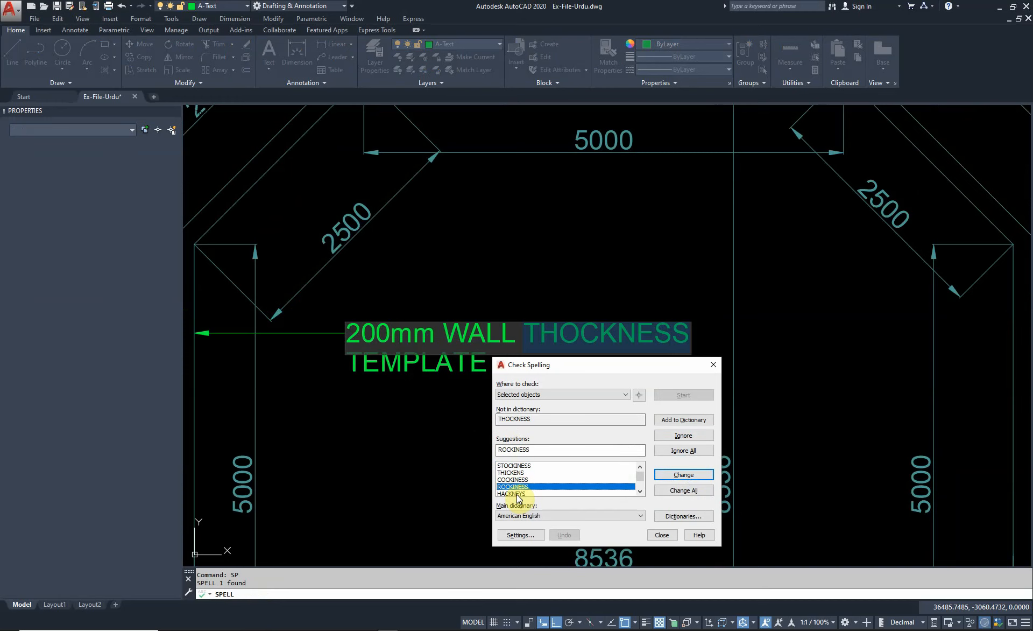
left_click(516, 494)
left_click(510, 465)
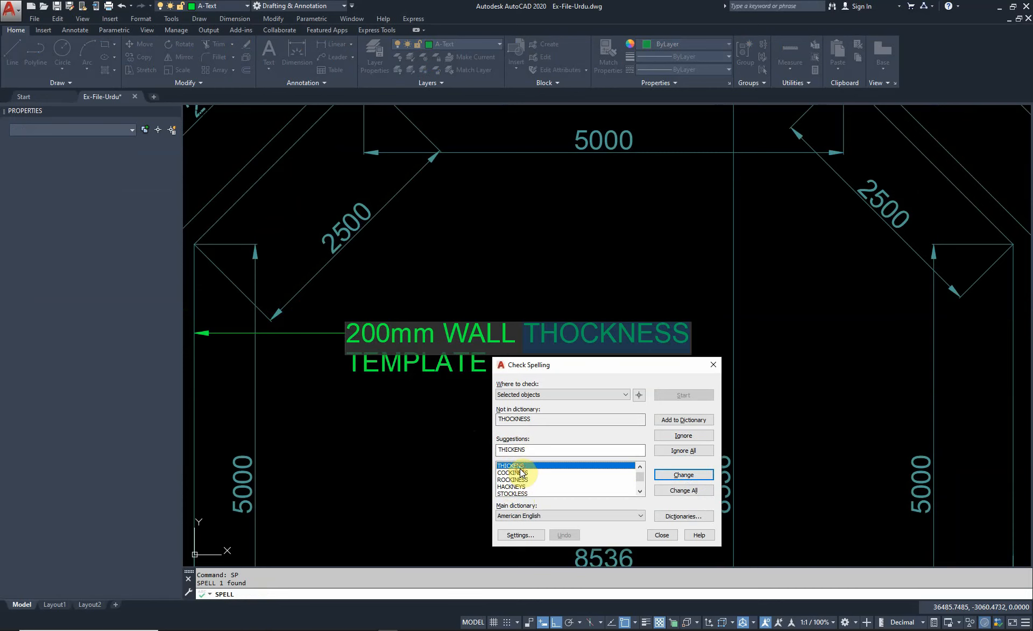
scroll(521, 472, "up", 1)
left_click(515, 466)
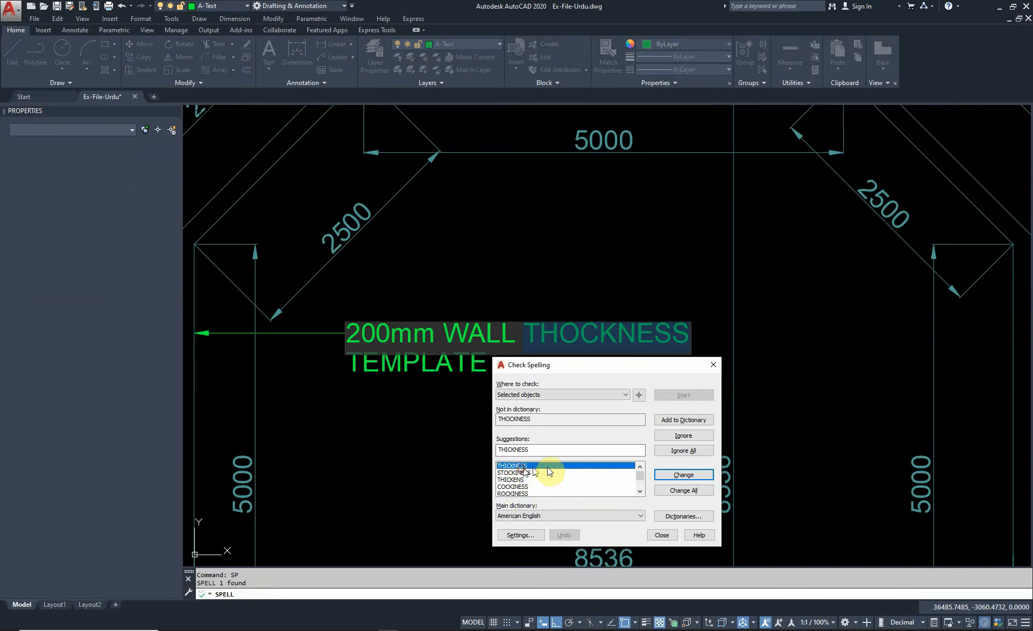
left_click(685, 476)
left_click(623, 475)
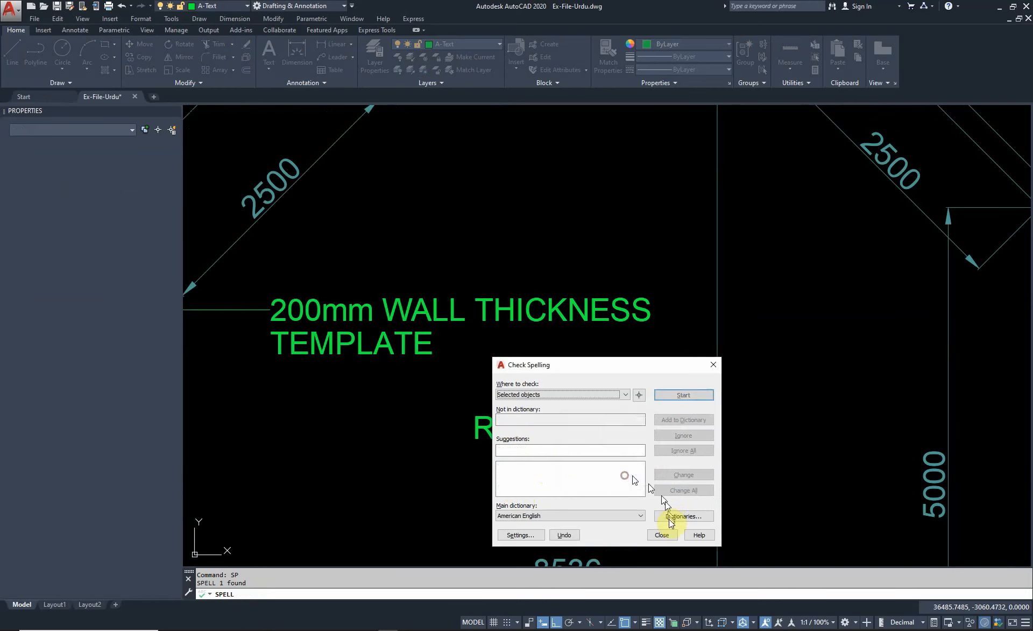
left_click(662, 535)
Replace the remaining TEMPLATE line of the leader note with "(TYPICAL)".
double_click(374, 347)
double_click(374, 347)
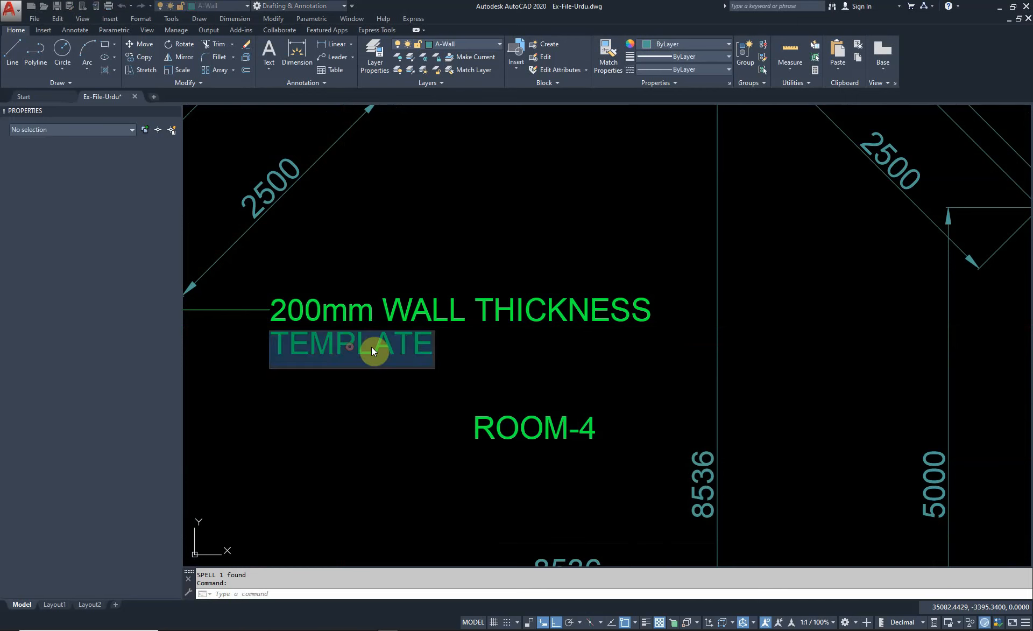
type("(TYPICAL)")
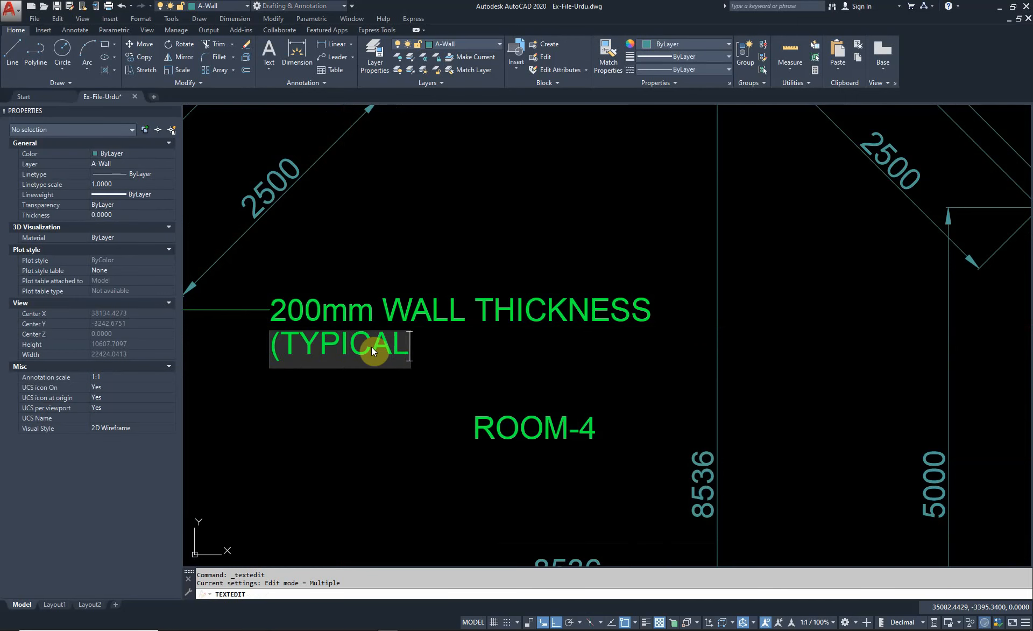
left_click(406, 371)
key("Escape")
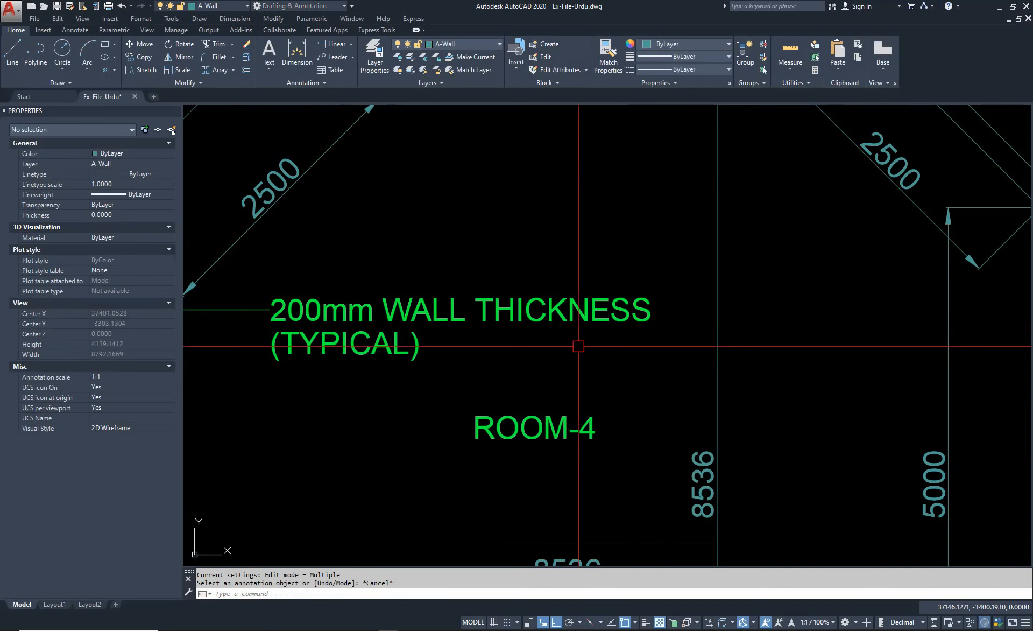
Select the whole ROOM-4 plan and assign only its rotated dimensions to the A-Dim layer.
scroll(544, 326, "down", 3)
scroll(543, 323, "down", 3)
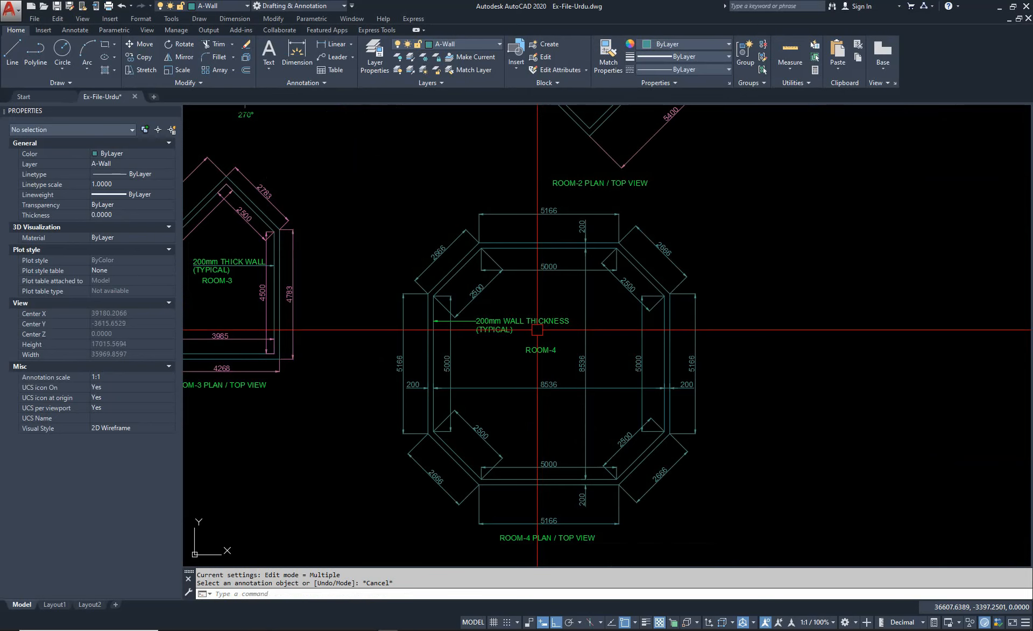
left_click(355, 197)
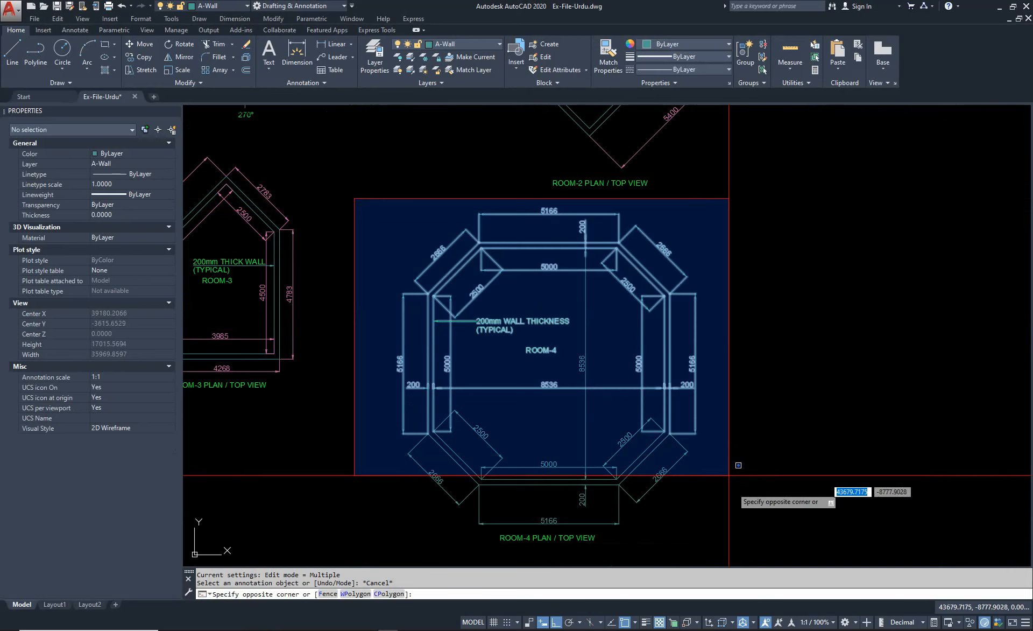
left_click(755, 528)
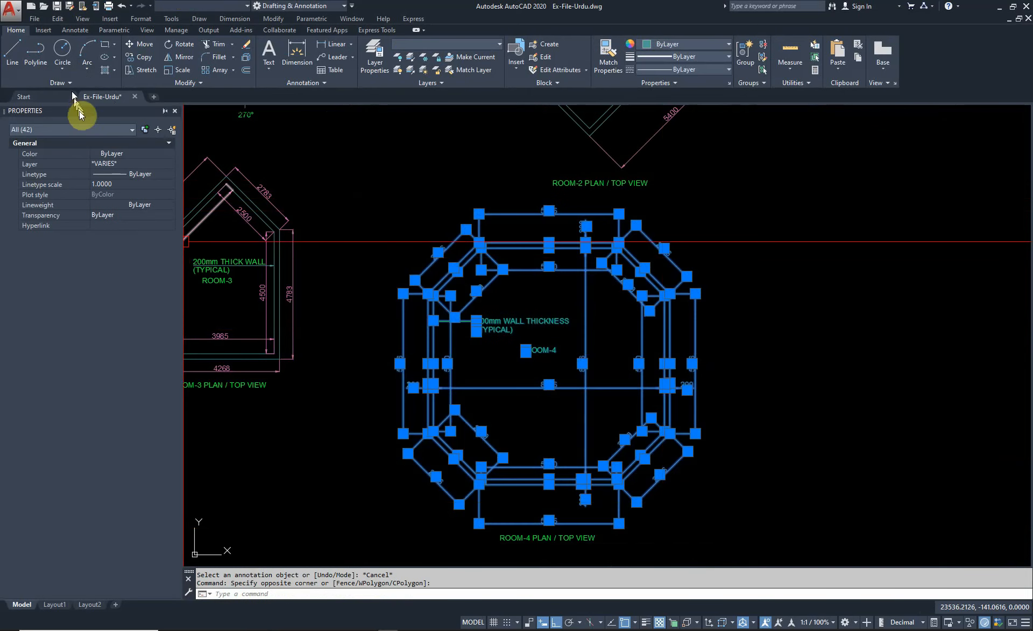
left_click(79, 130)
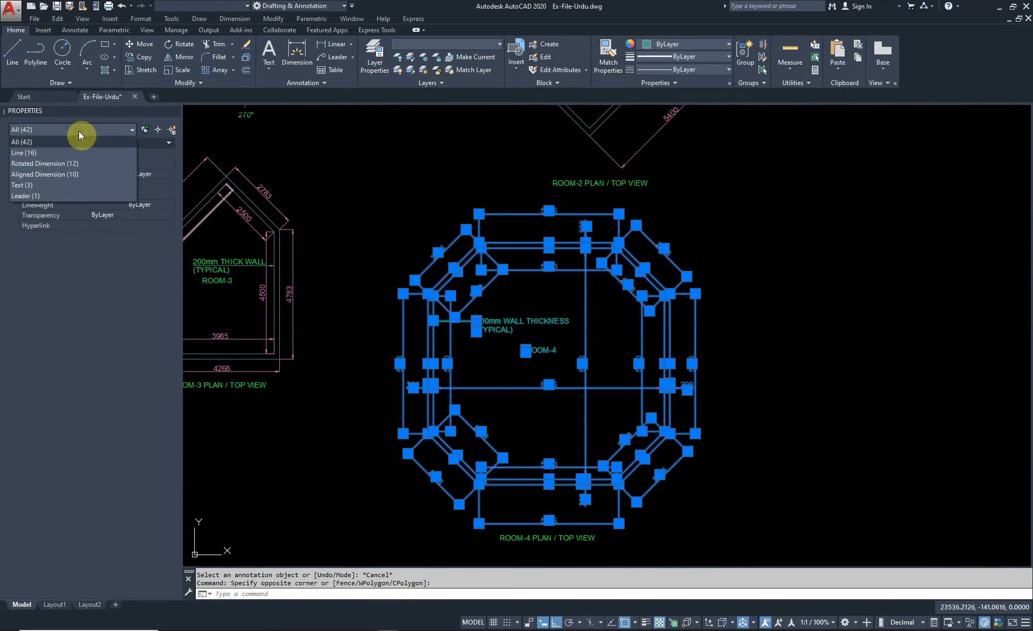
left_click(59, 164)
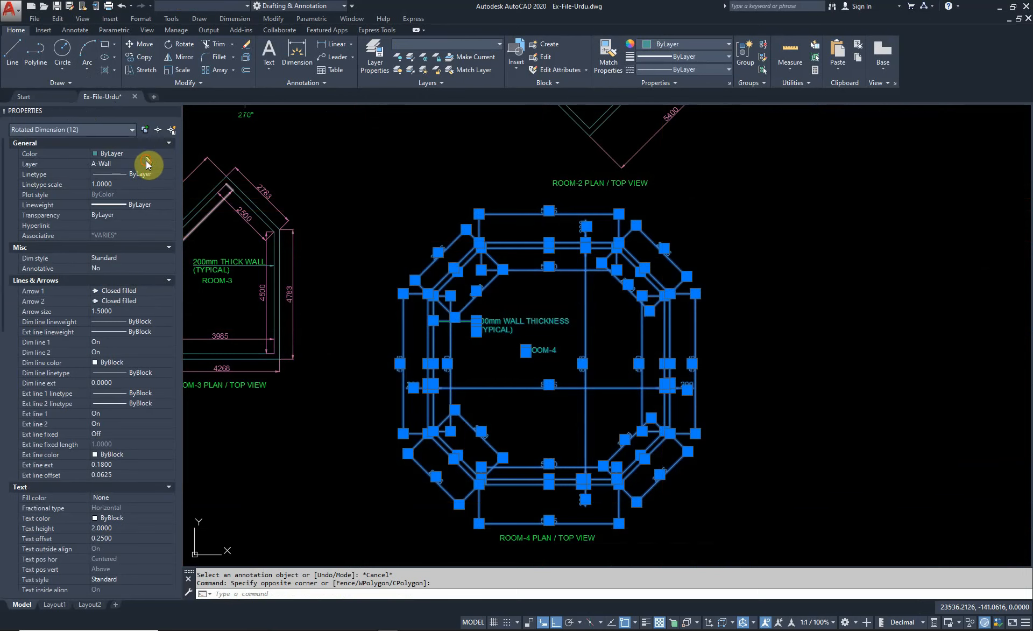
left_click(153, 164)
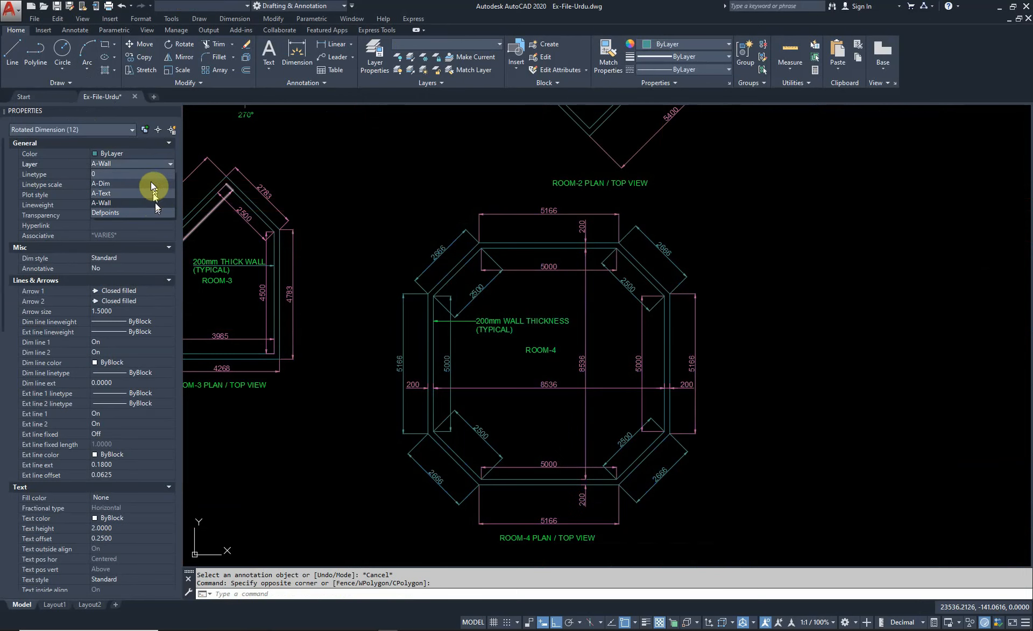
left_click(151, 183)
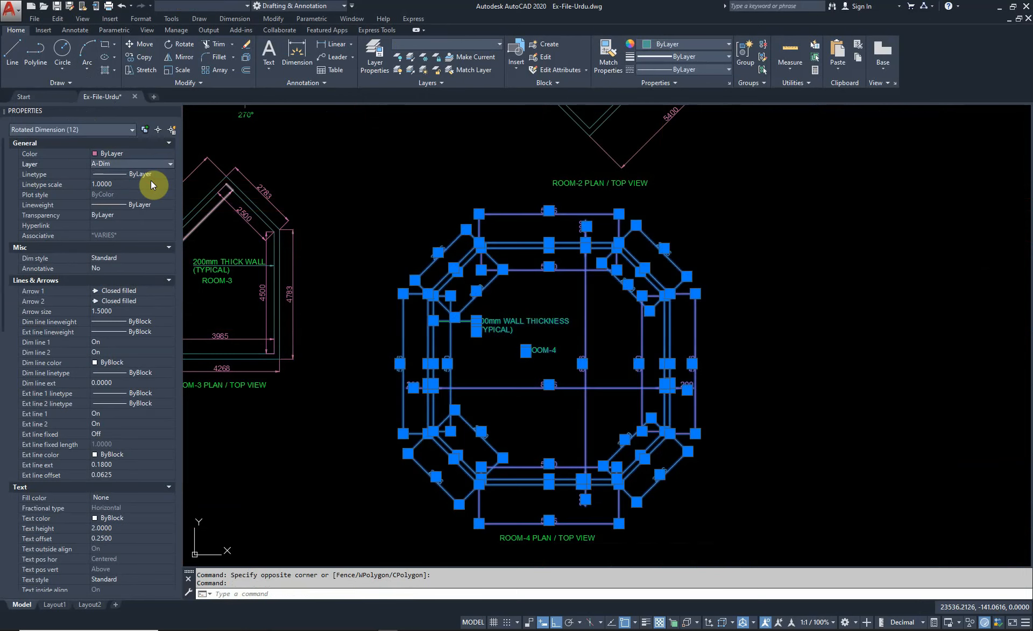
Assign the ROOM-4 plan's aligned dimensions to the A-Dim layer, and undo the dimension layer changes.
left_click(109, 131)
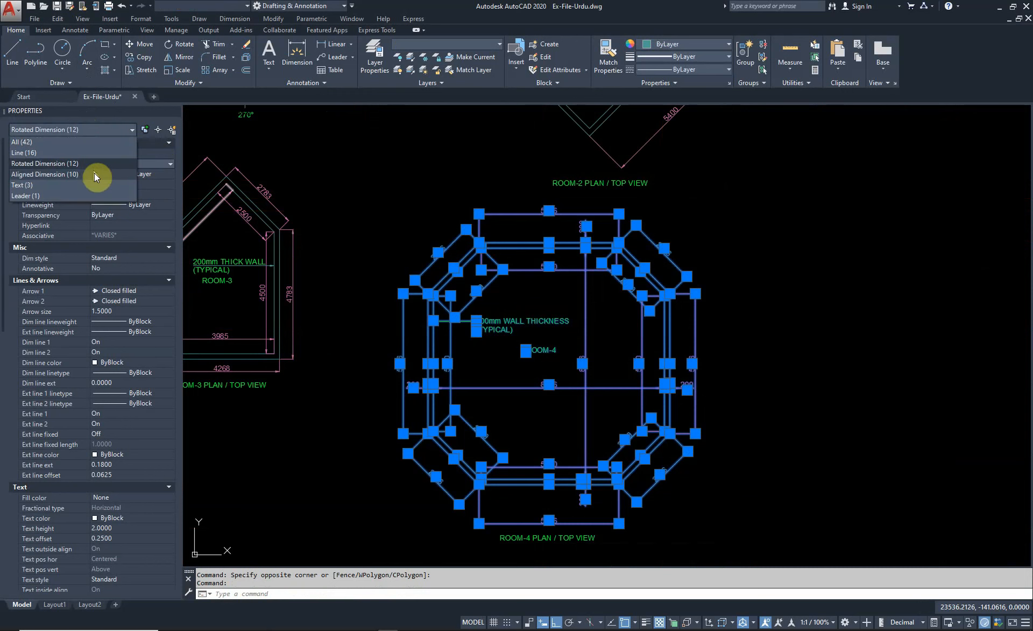
left_click(95, 174)
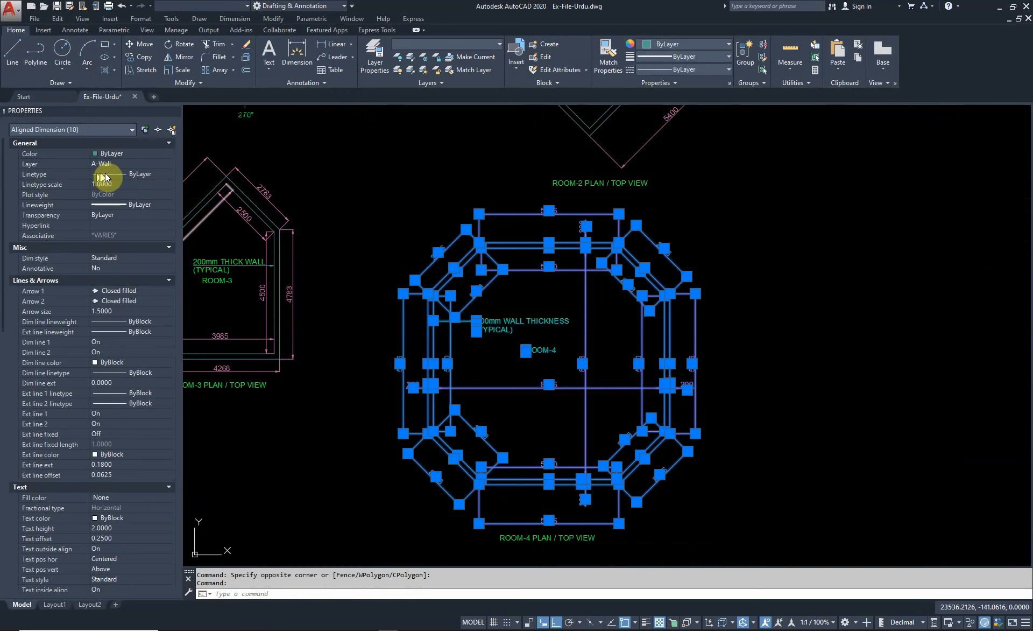
left_click(139, 167)
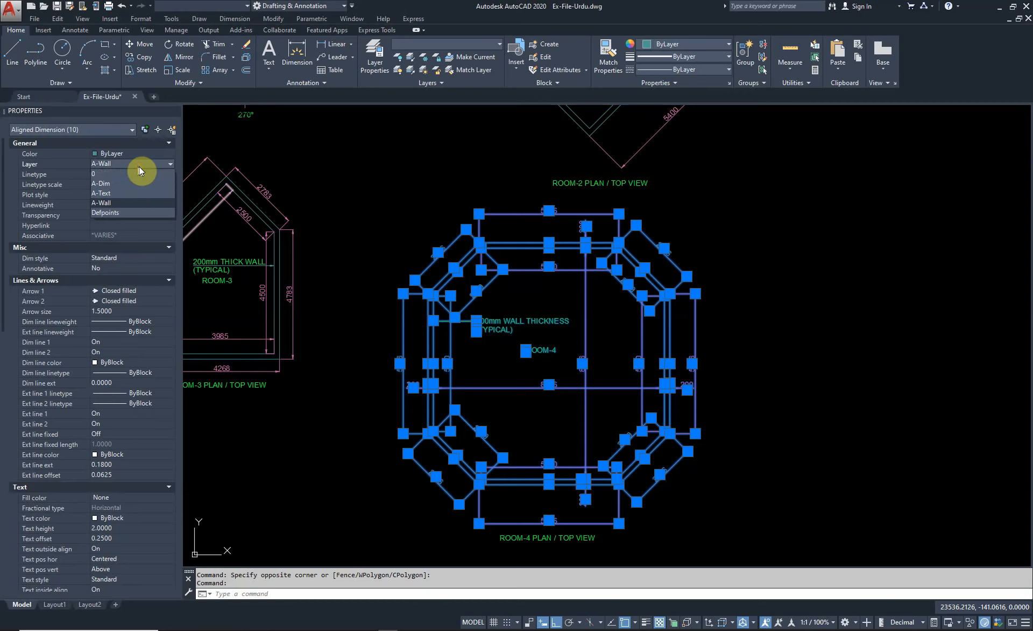
left_click(129, 184)
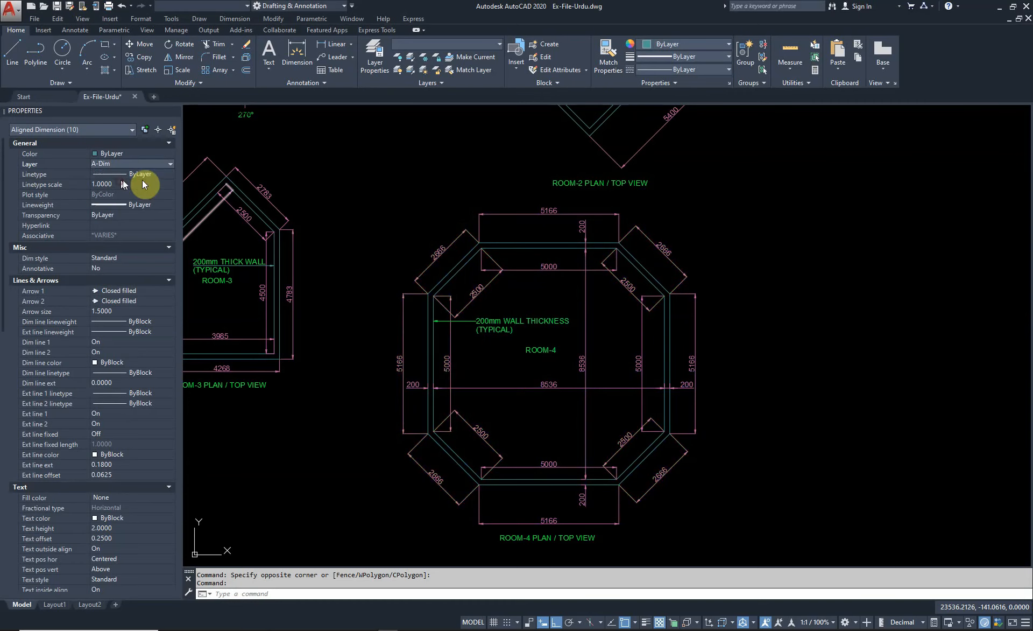
key("Escape")
middle_click_drag(659, 353, 570, 335)
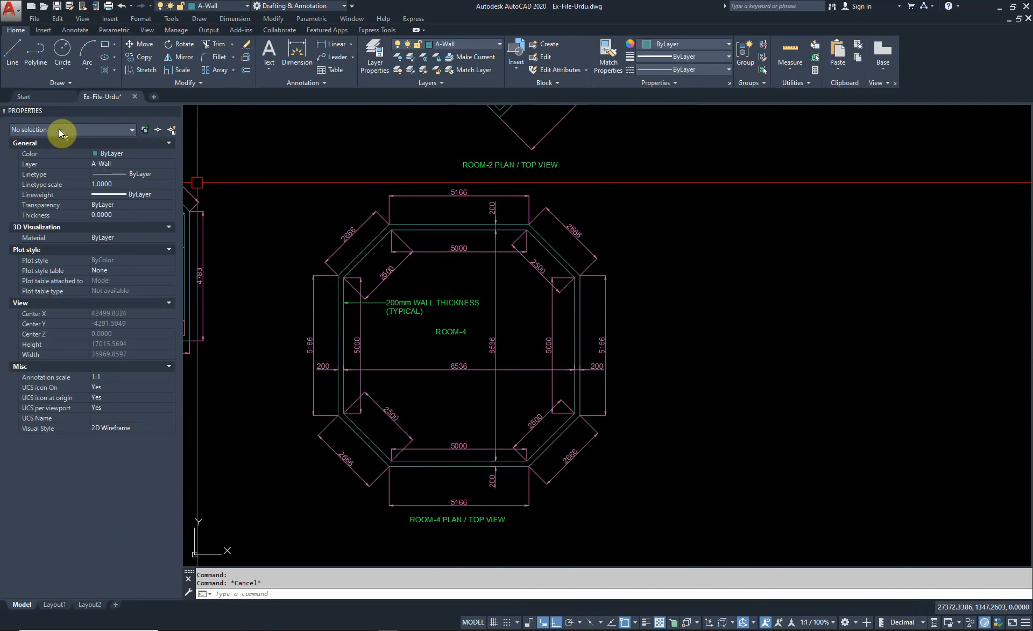
key("ctrl+z")
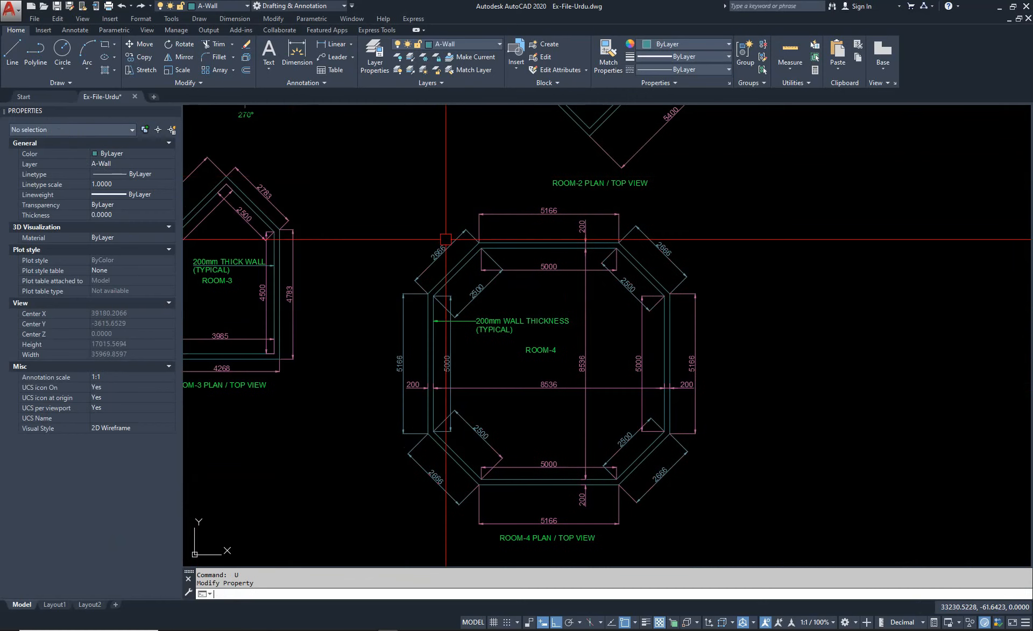
Reselect the entire ROOM-4 plan and put its rotated dimensions on the A-Dim layer.
left_click(363, 199)
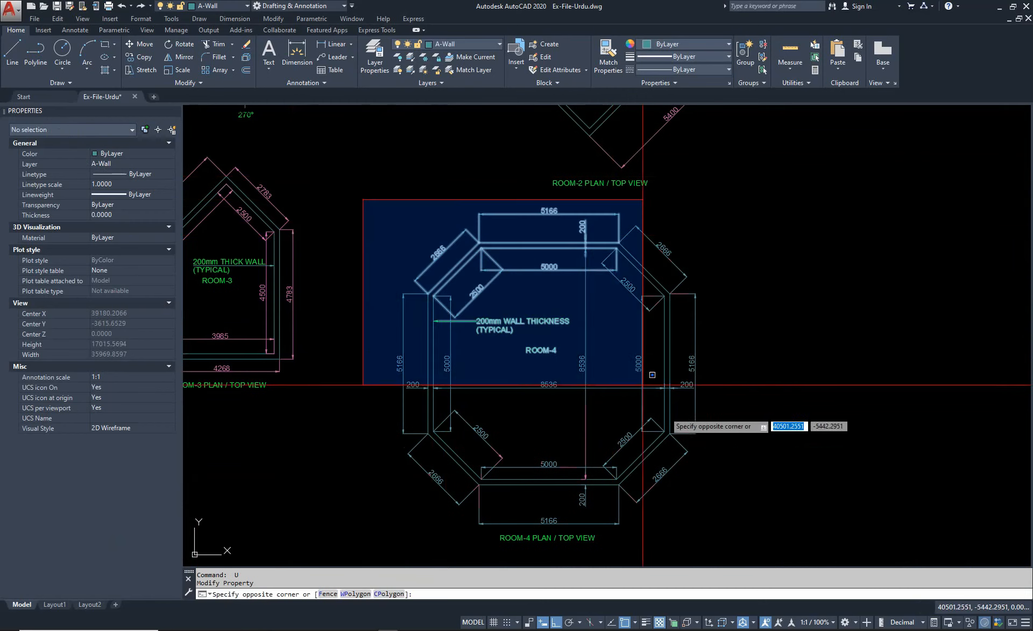
left_click(777, 519)
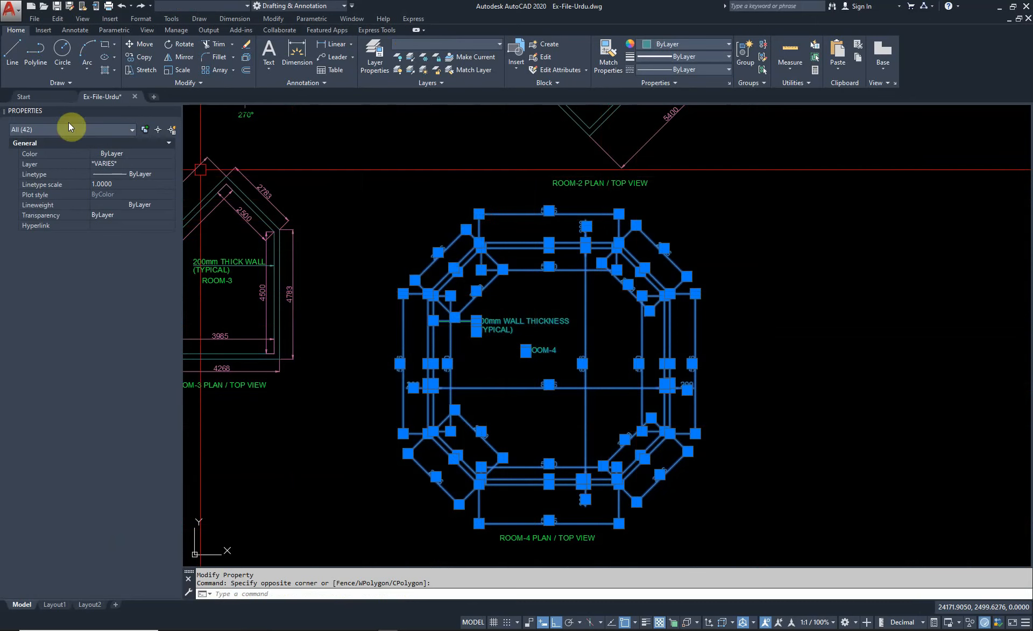
left_click(59, 132)
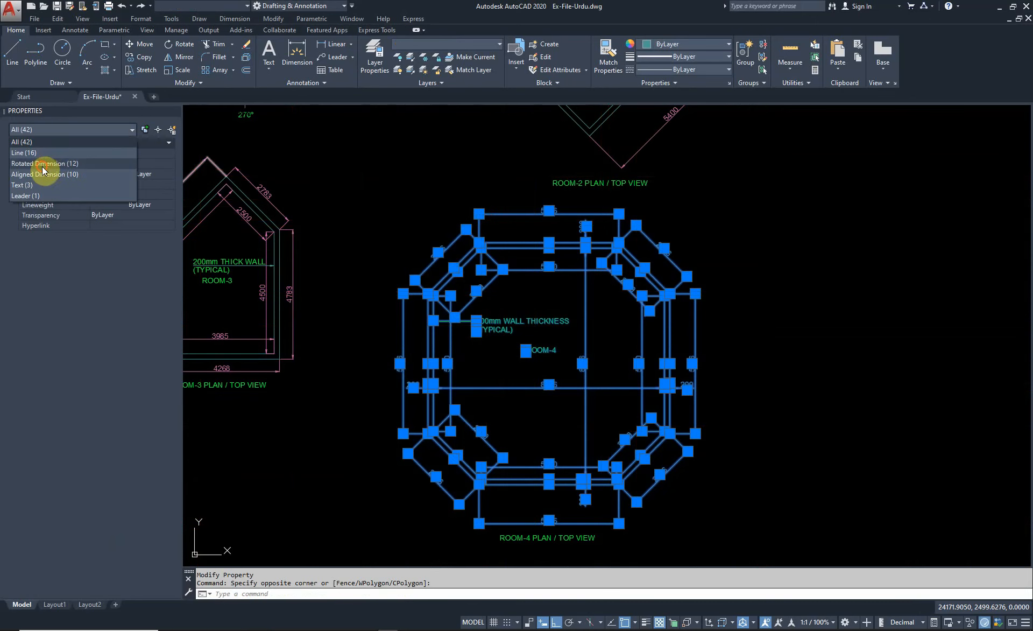
left_click(43, 164)
left_click(133, 163)
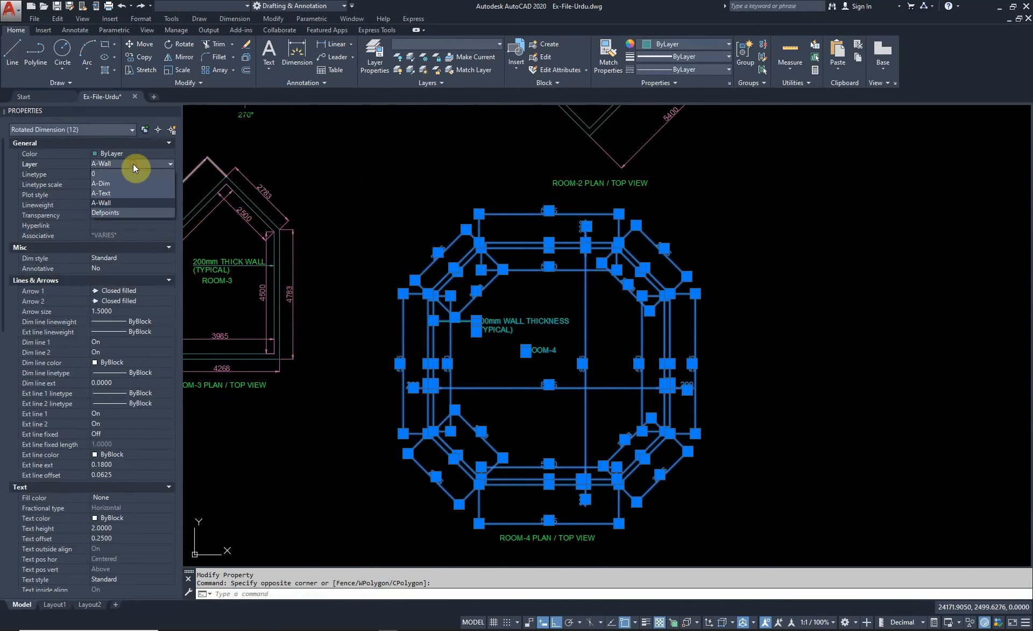
left_click(114, 183)
Put the aligned dimensions of the selected ROOM-4 plan on the A-Dim layer and save the drawing.
left_click(89, 131)
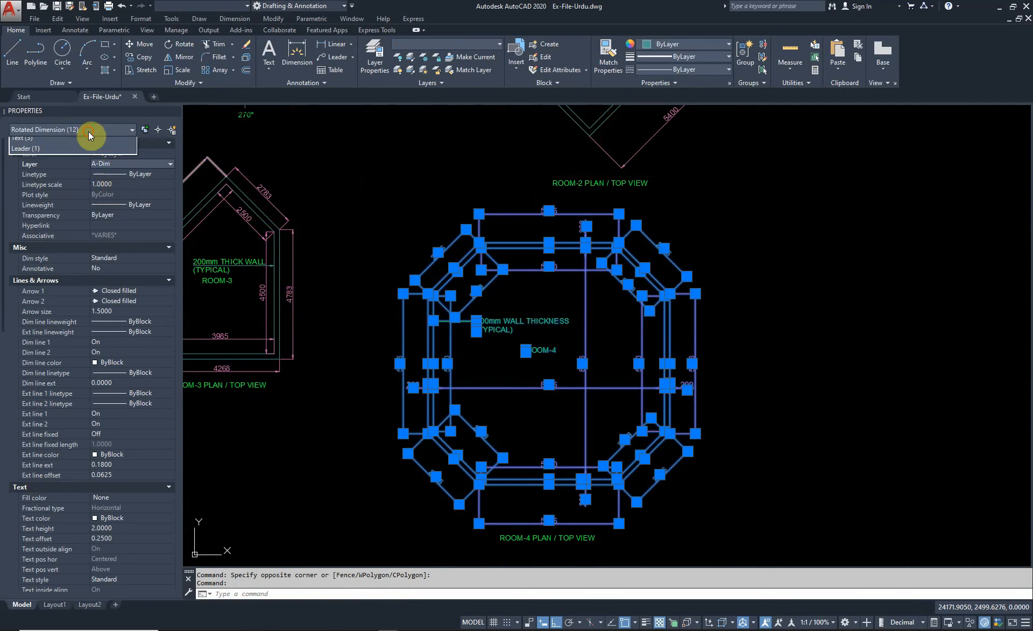
left_click(80, 173)
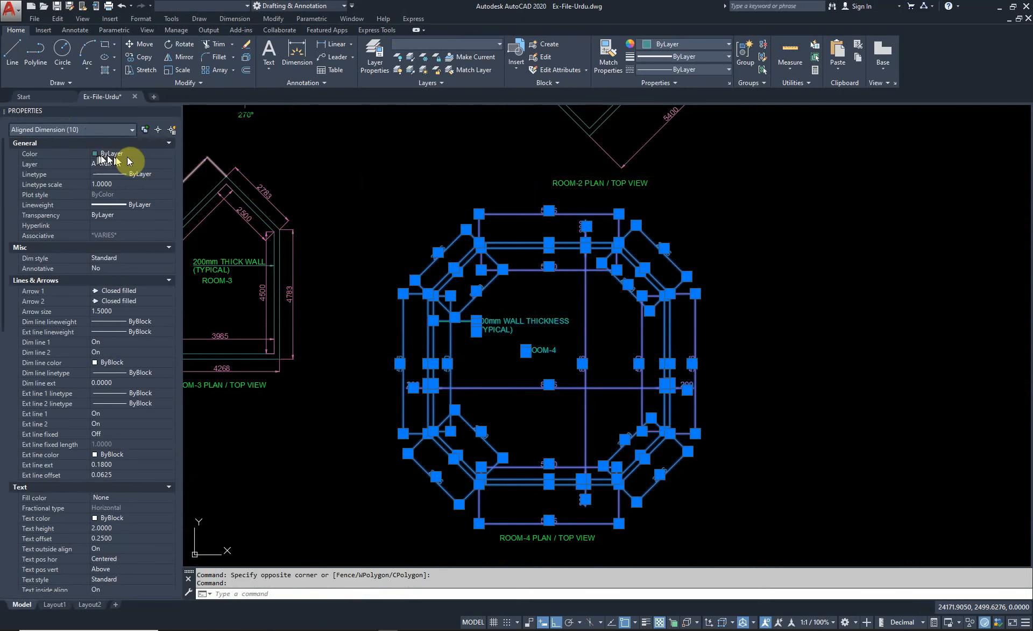
left_click(128, 162)
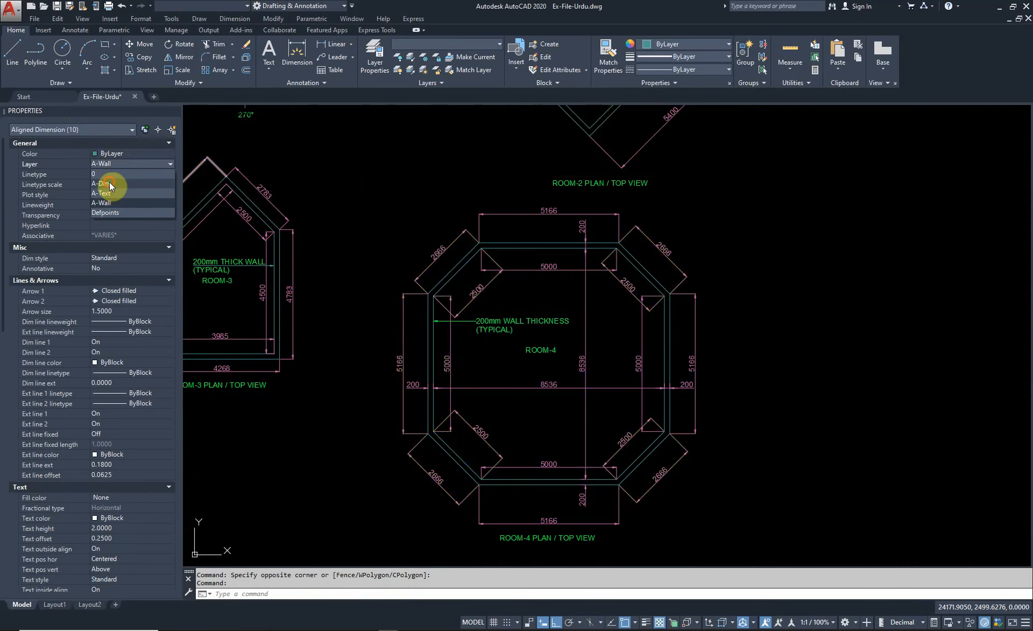
left_click(109, 182)
key("Escape")
key("Escape")
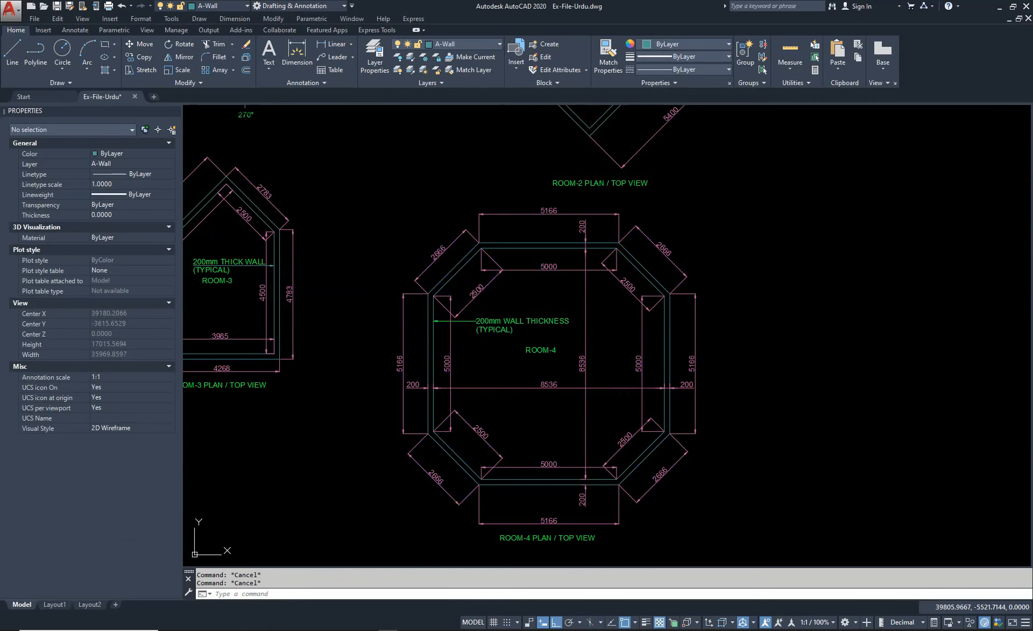
key("ctrl+s")
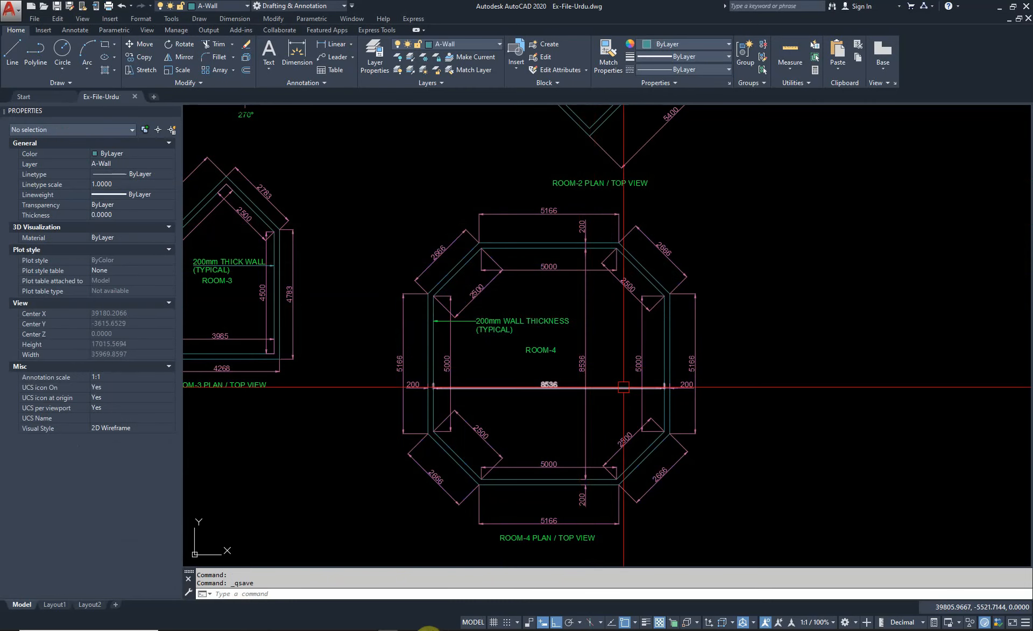
Switch to Nitro Pro, review the 000-Index syllabus and lesson planner in a maximized window, and return to AutoCAD.
key("alt+Tab")
left_click(640, 92)
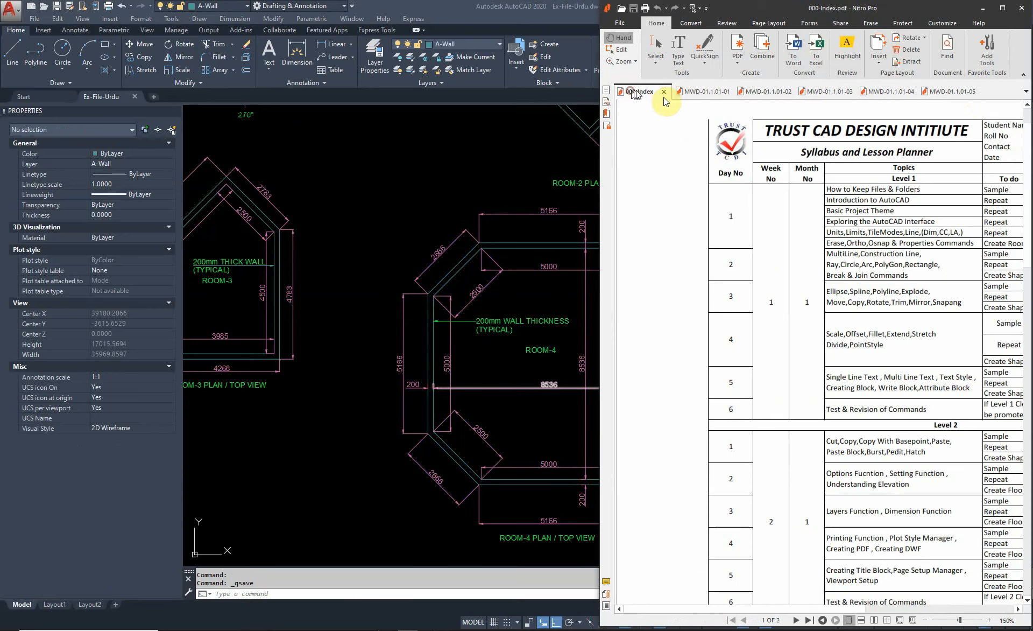
left_click(1002, 8)
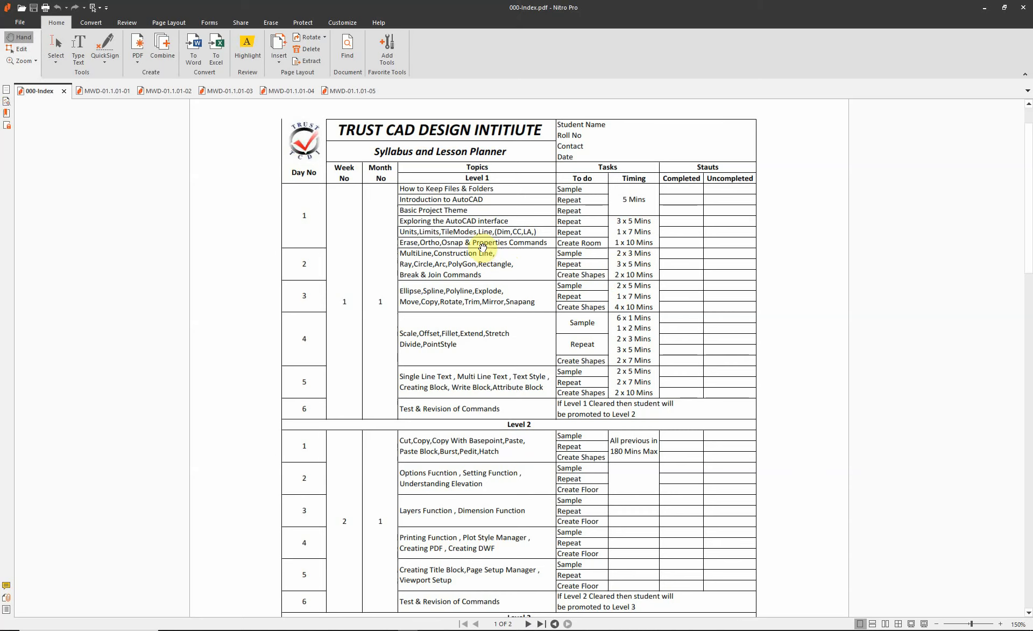
left_click(981, 13)
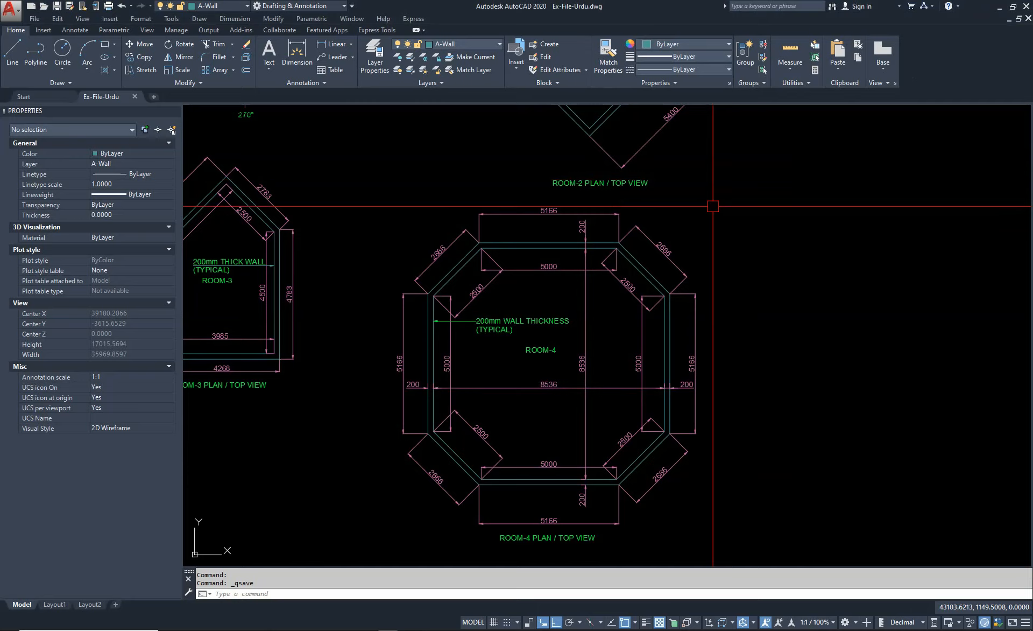